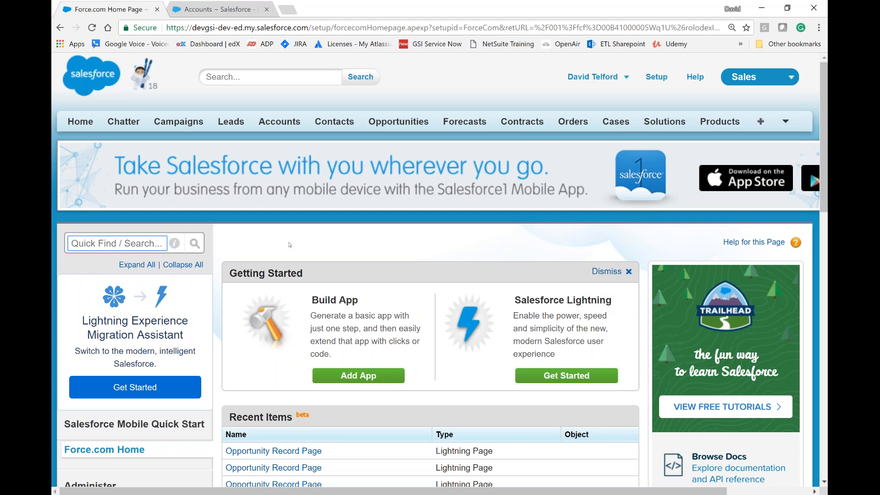
# Step: Search the setup options for "account" and open the field settings of the Accounts object
pyautogui.write('account')
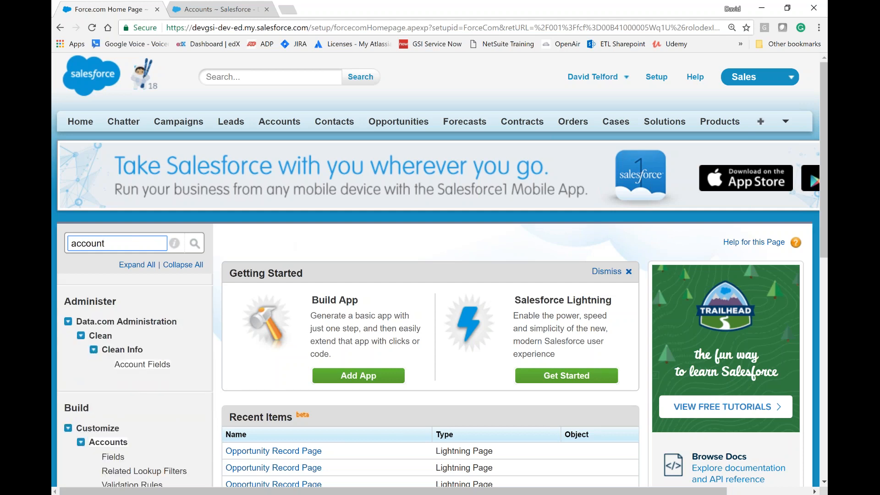
pyautogui.scroll(-4, 113, 287)
pyautogui.click(112, 286)
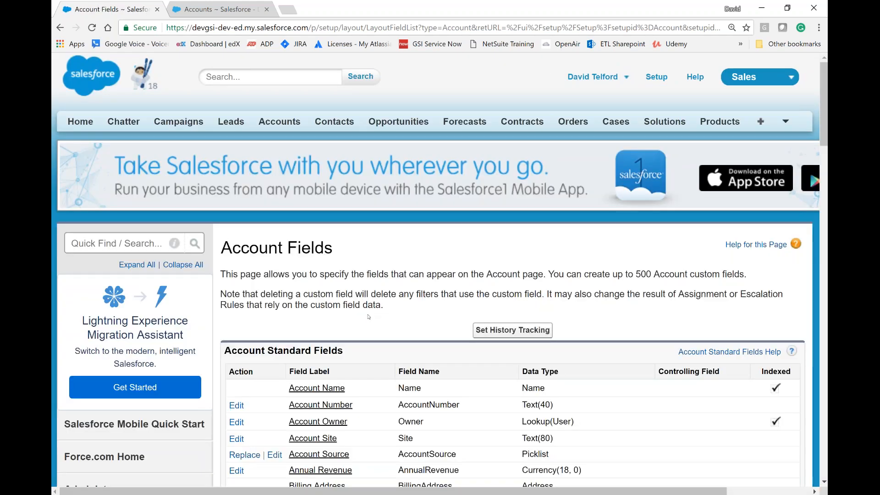
# Step: Start a new custom field for accounts and choose Roll-Up Summary as its data type
pyautogui.scroll(-10, 369, 316)
pyautogui.scroll(-2, 368, 313)
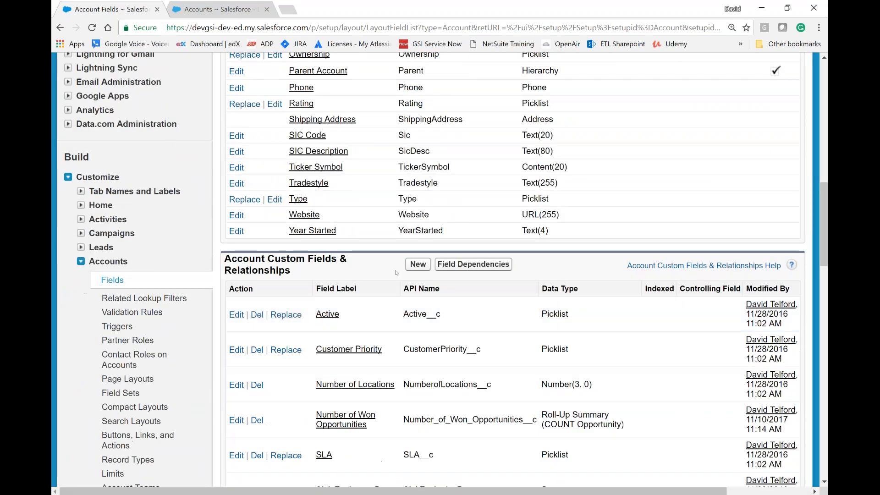
pyautogui.click(418, 266)
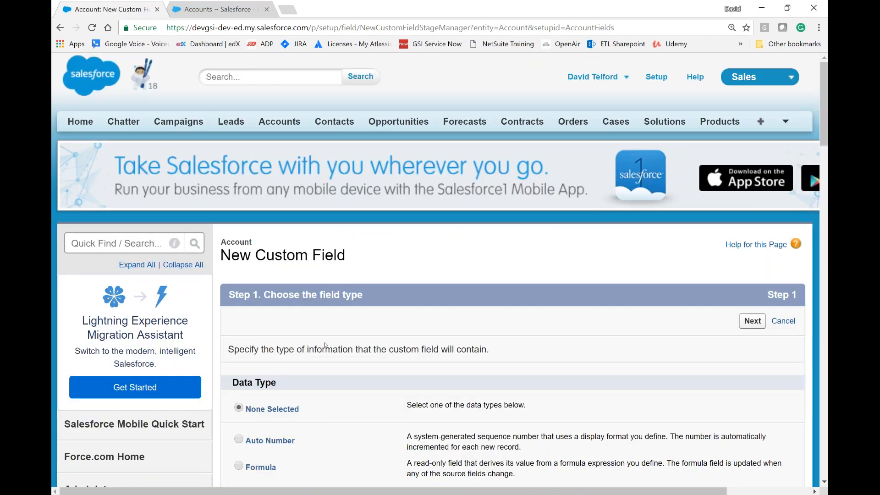
pyautogui.scroll(-3, 325, 345)
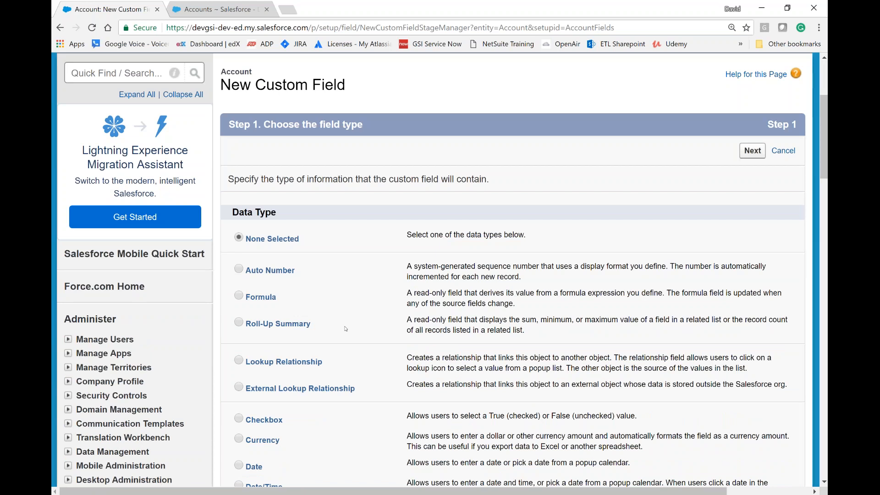
pyautogui.click(273, 325)
pyautogui.click(752, 154)
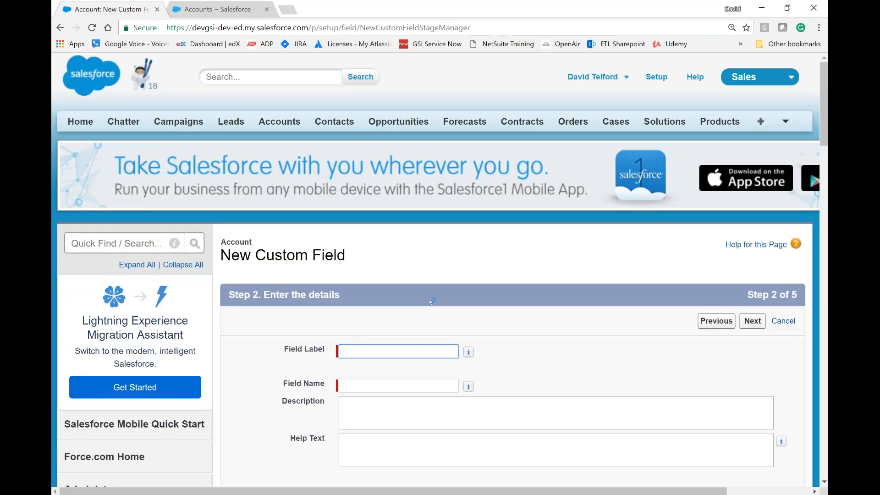
# Step: Label the field Total Revenue, keep Total_Revenue as the field name, and continue to the summary calculation
pyautogui.write('Total R')
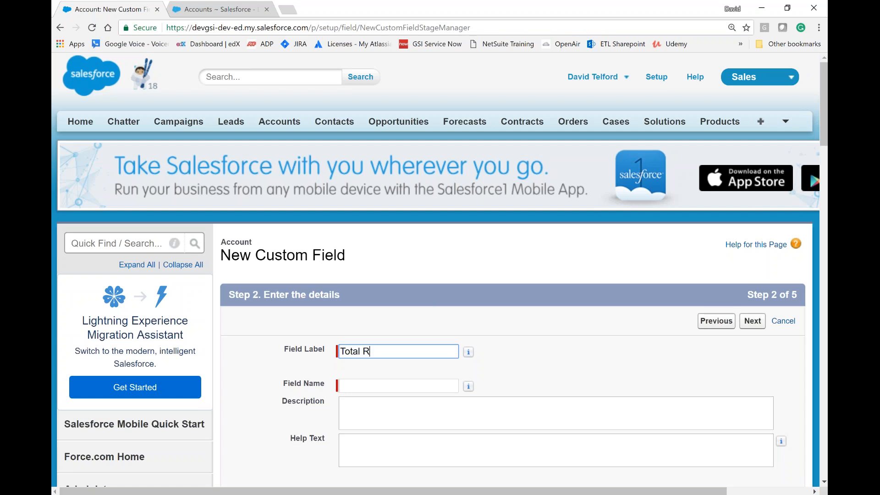
pyautogui.write('evenue')
pyautogui.press('Tab')
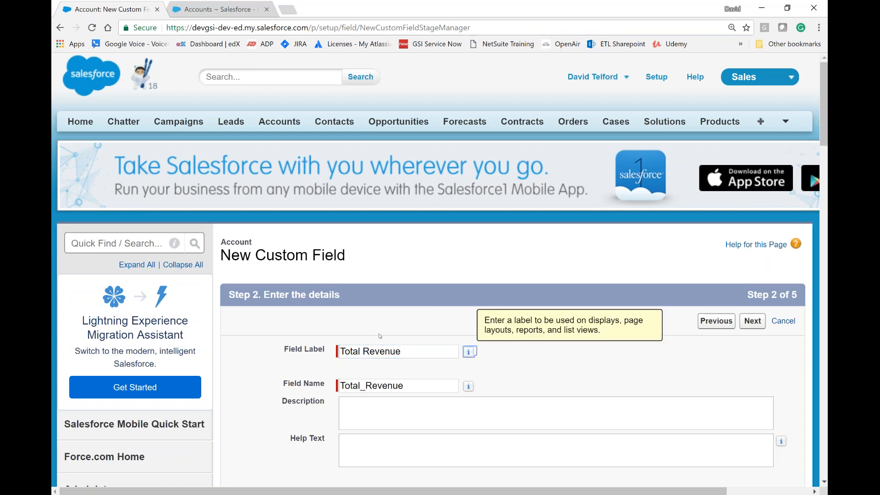
pyautogui.scroll(-4, 408, 377)
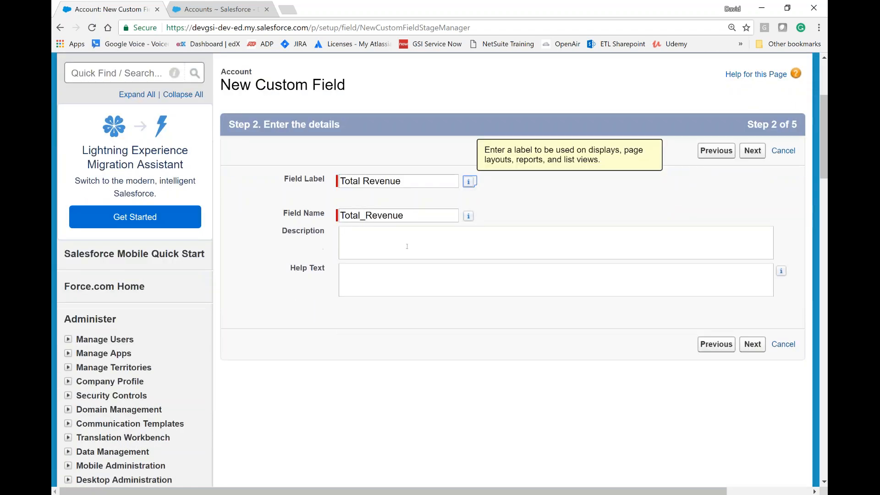
pyautogui.click(755, 350)
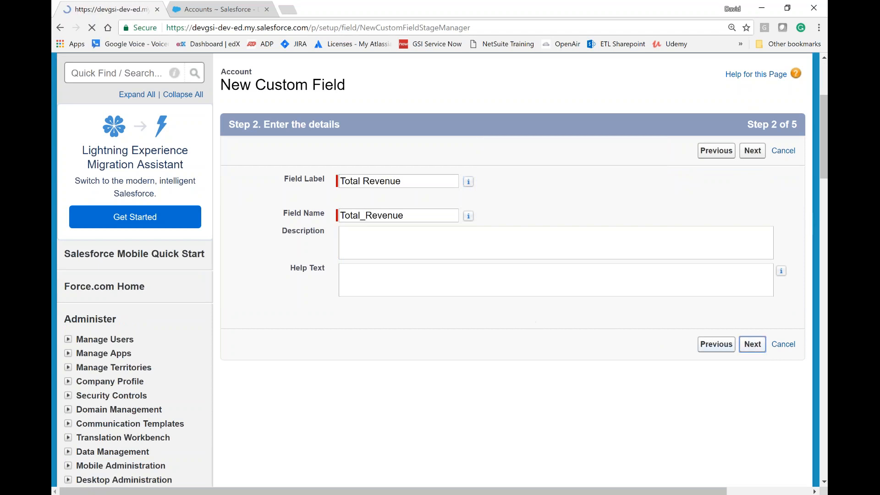
# Step: Summarize the Opportunities object with a SUM roll-up that aggregates the Amount field
pyautogui.scroll(-4, 435, 324)
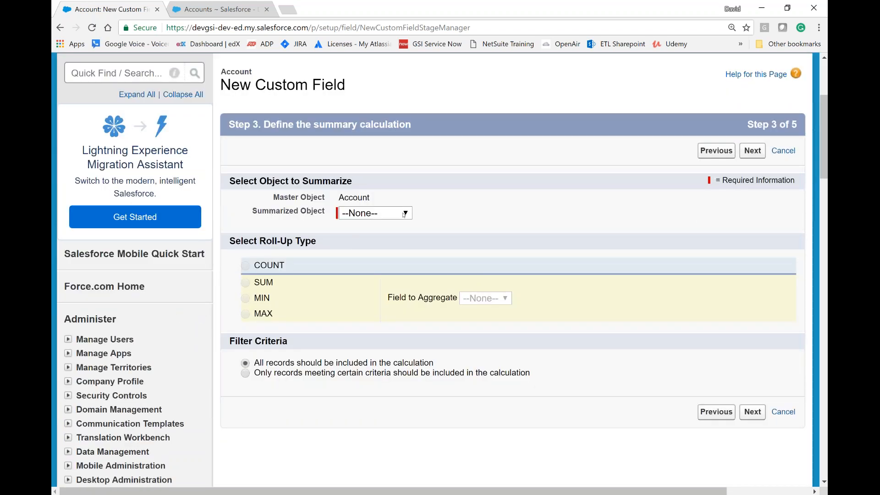
pyautogui.click(404, 215)
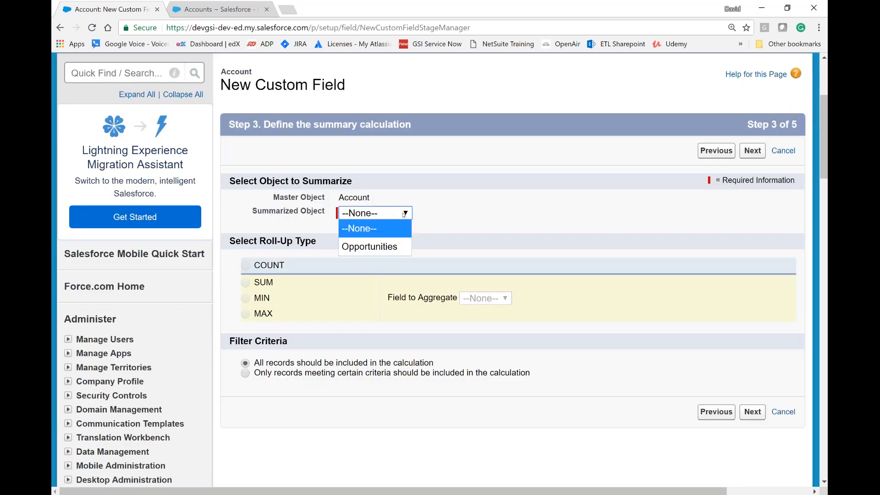
pyautogui.click(386, 250)
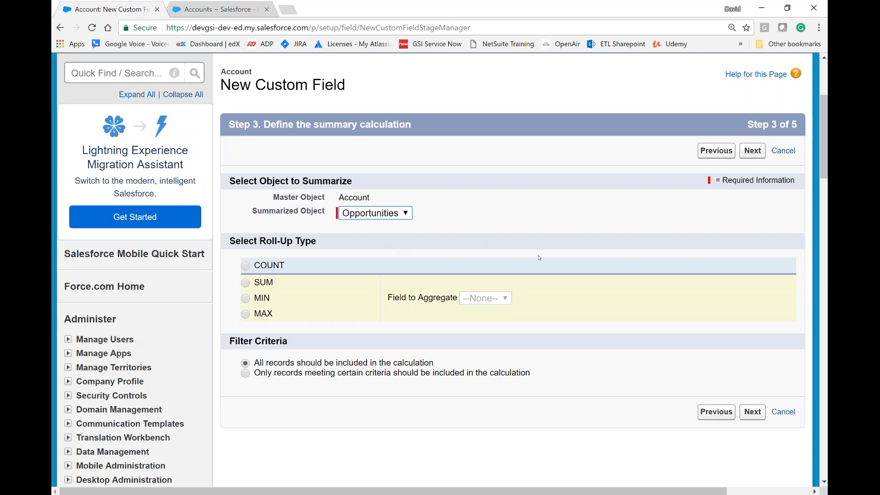
pyautogui.click(245, 283)
pyautogui.click(523, 299)
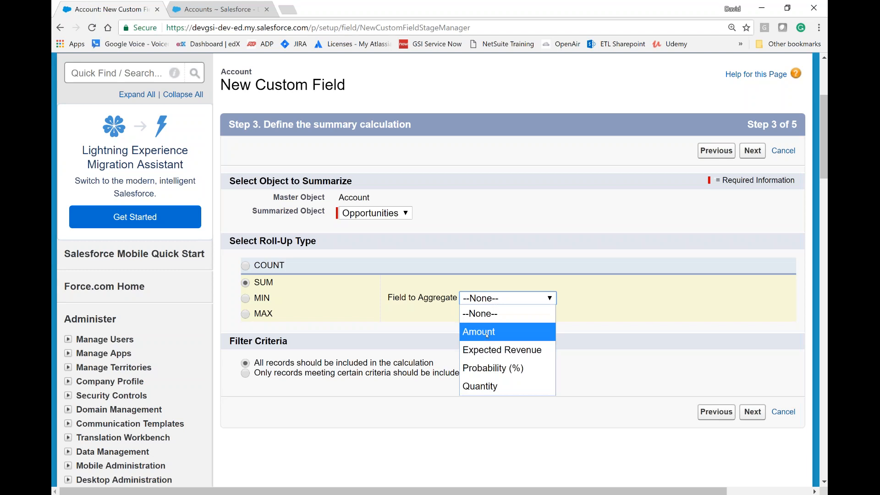
pyautogui.click(487, 333)
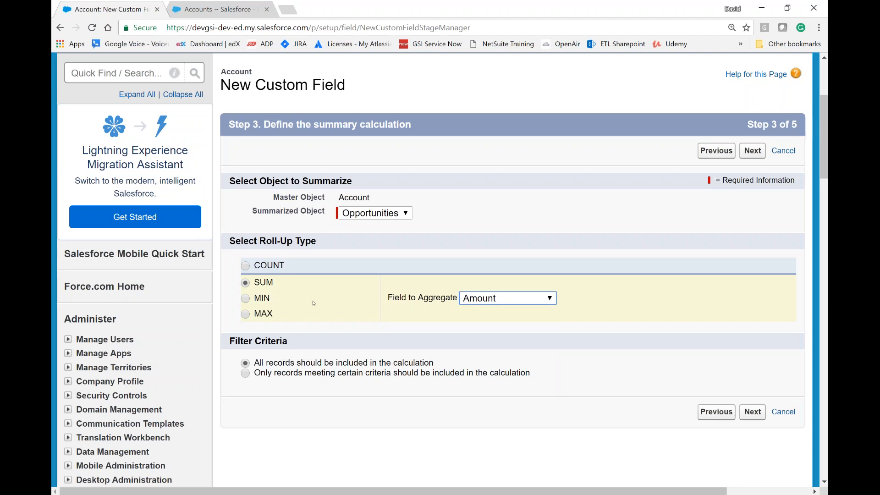
# Step: Limit the calculation to records whose Stage equals Closed Won and continue to field-level security
pyautogui.scroll(-1, 314, 303)
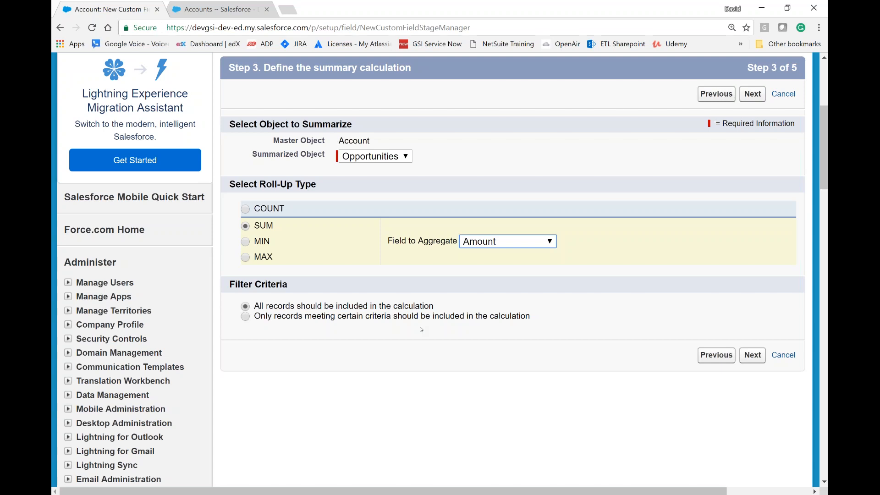
pyautogui.click(246, 316)
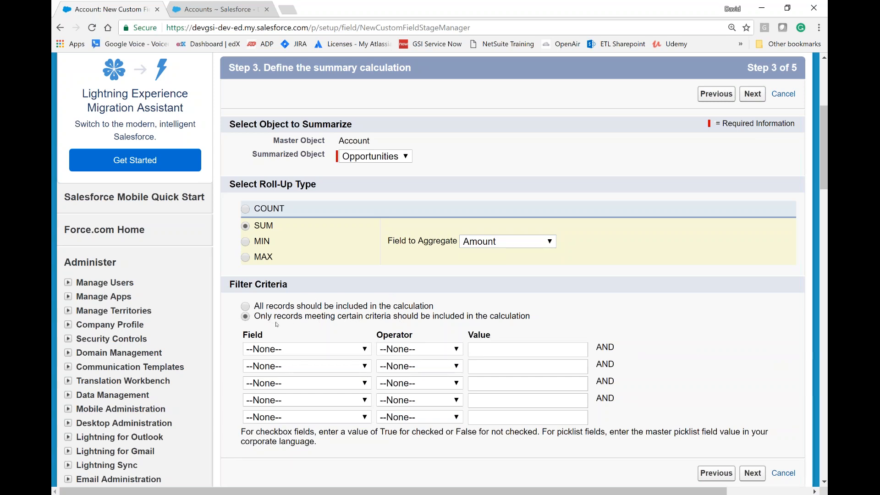
pyautogui.click(298, 349)
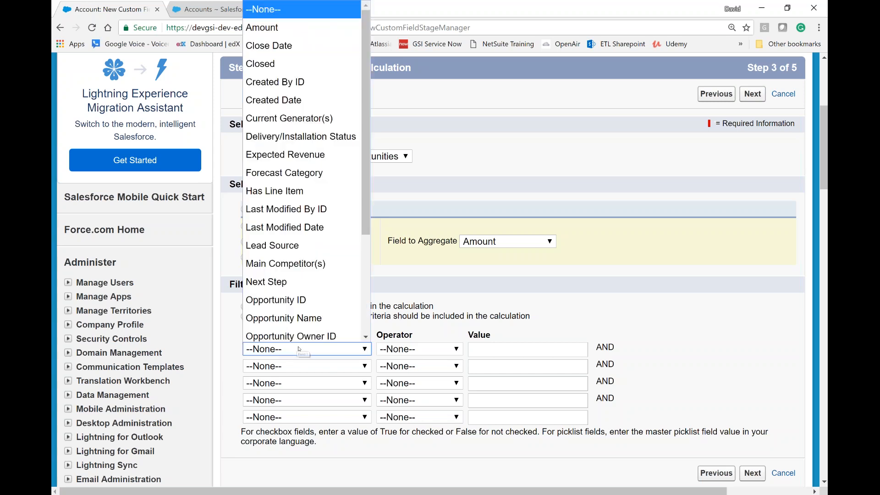
pyautogui.scroll(-3, 301, 275)
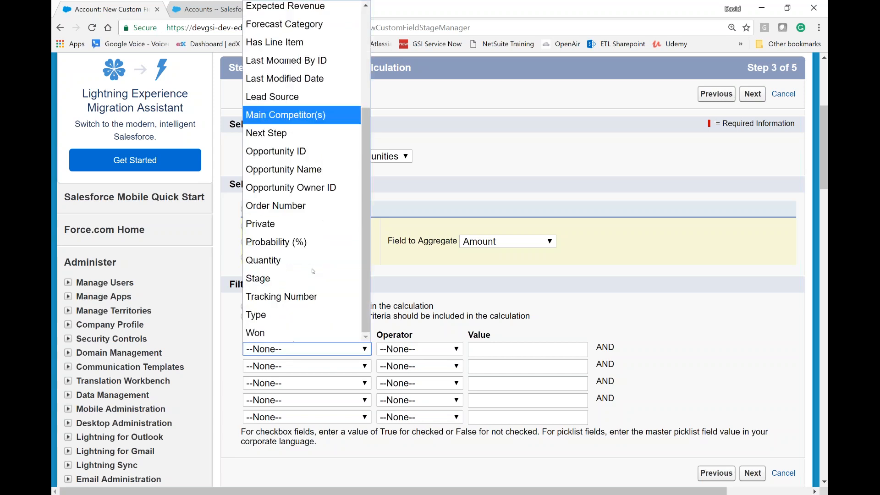
pyautogui.click(302, 279)
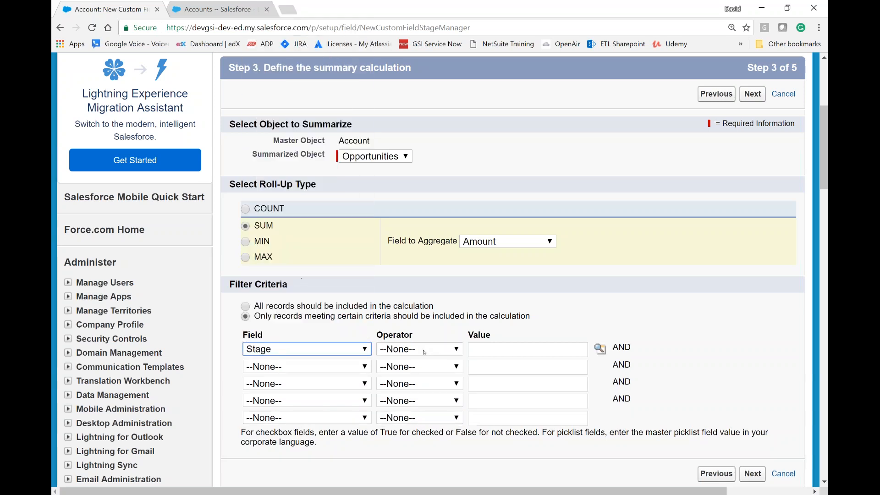
pyautogui.click(425, 353)
pyautogui.click(419, 380)
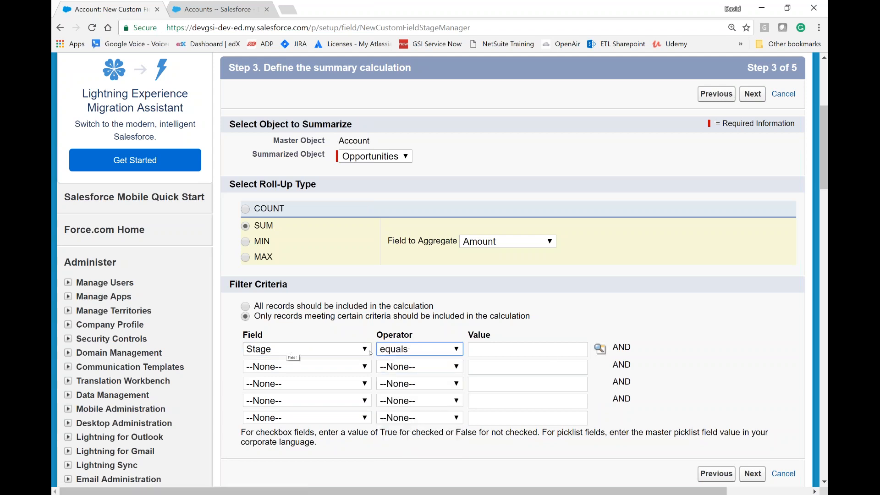
pyautogui.click(600, 349)
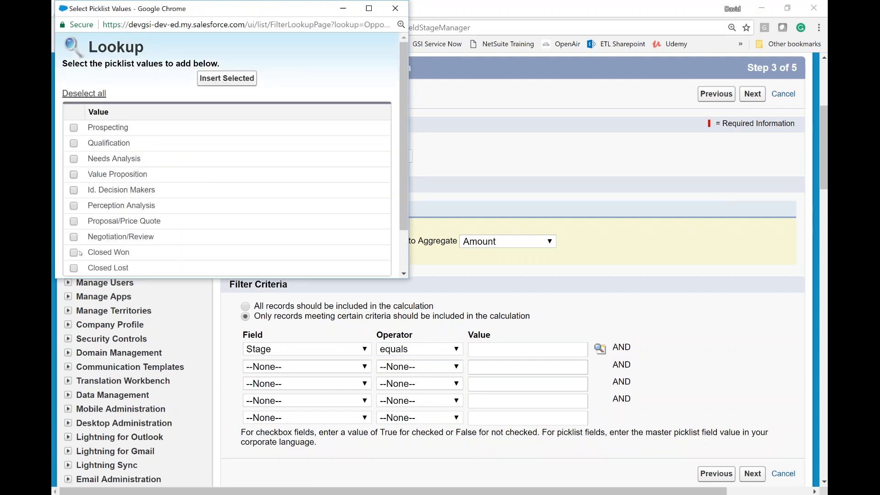
pyautogui.click(74, 253)
pyautogui.click(226, 79)
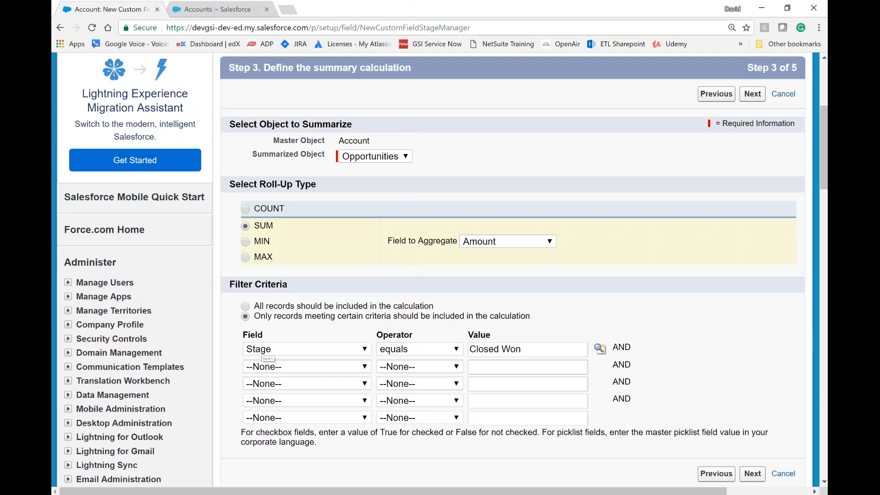
pyautogui.click(753, 474)
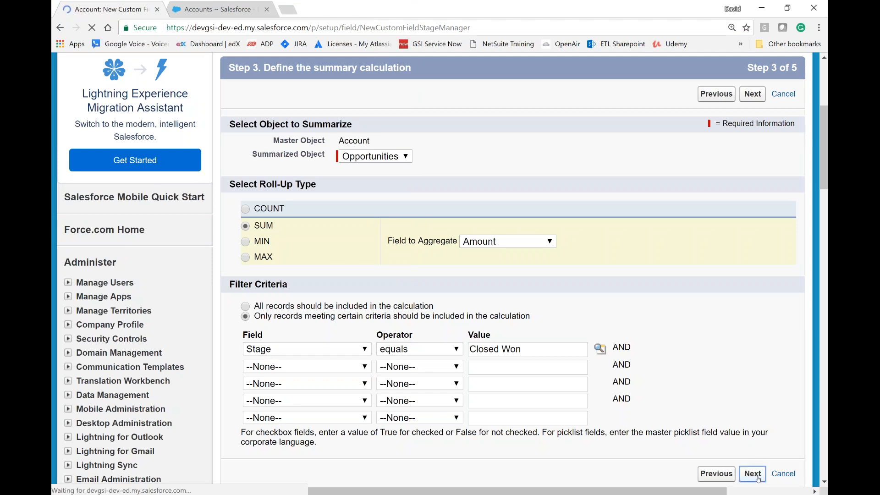
# Step: Review the field-level security for each profile, keep the default visibility, and continue to the page layouts
pyautogui.scroll(-5, 587, 370)
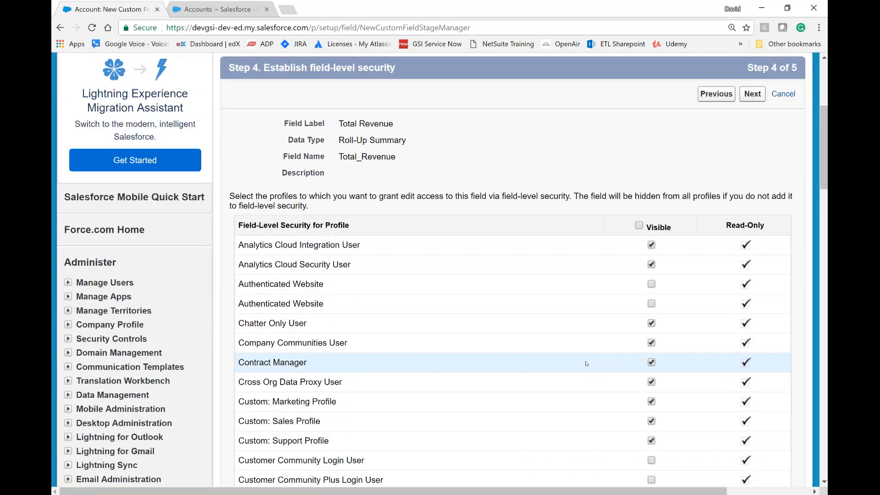
pyautogui.scroll(-1, 586, 364)
pyautogui.scroll(-1, 586, 363)
pyautogui.scroll(3, 587, 362)
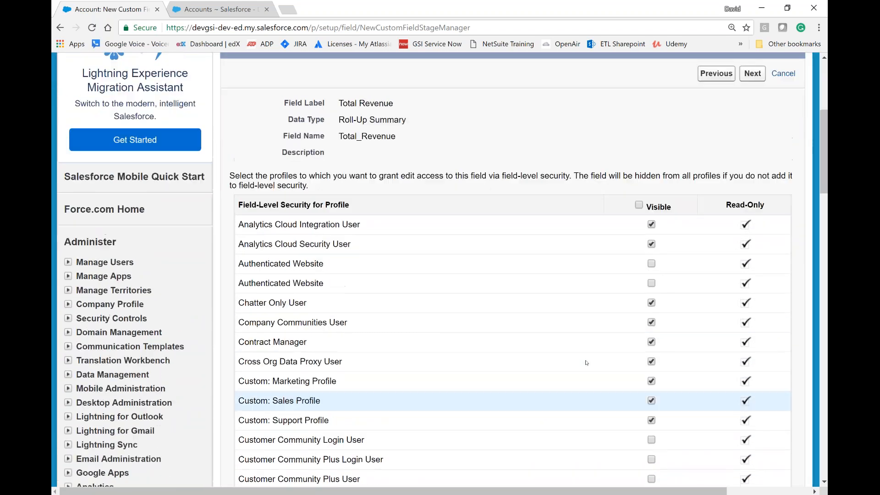
pyautogui.scroll(-1, 587, 361)
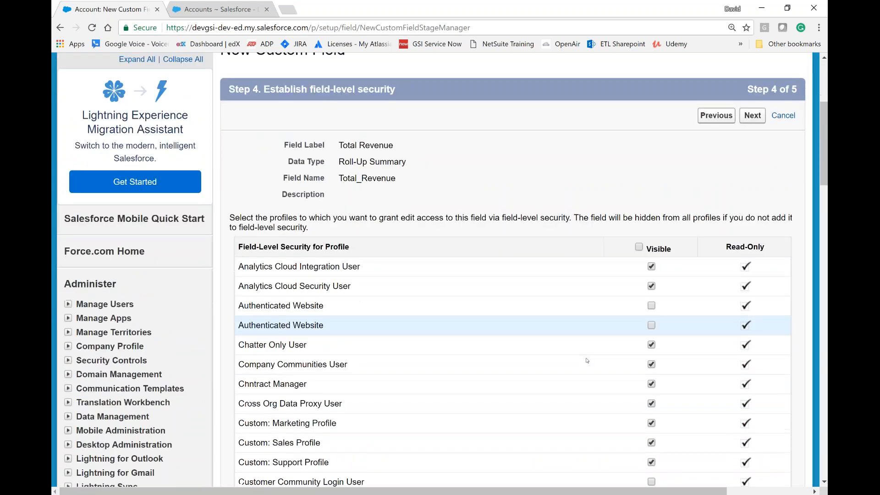
pyautogui.scroll(-1, 596, 335)
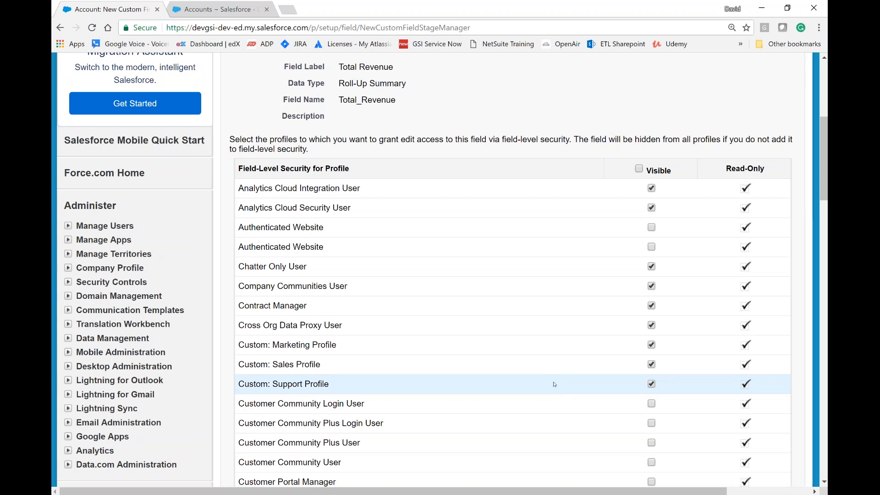
pyautogui.scroll(-1, 550, 377)
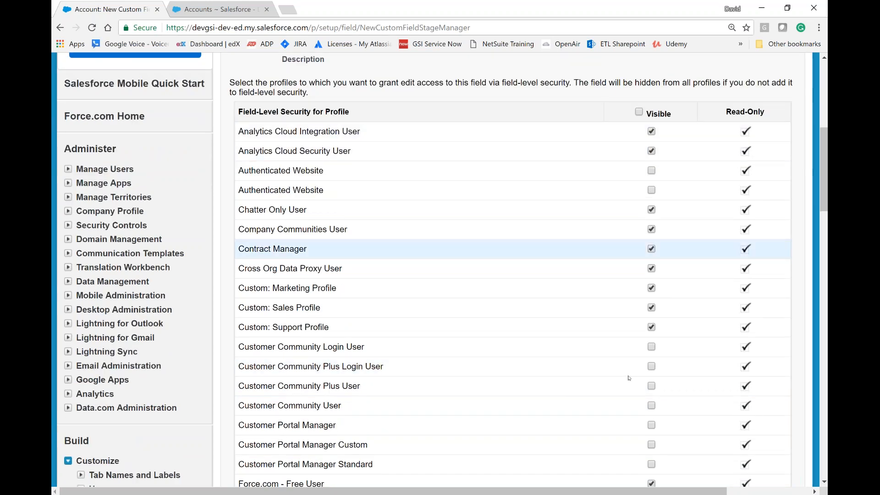
pyautogui.scroll(-1, 551, 399)
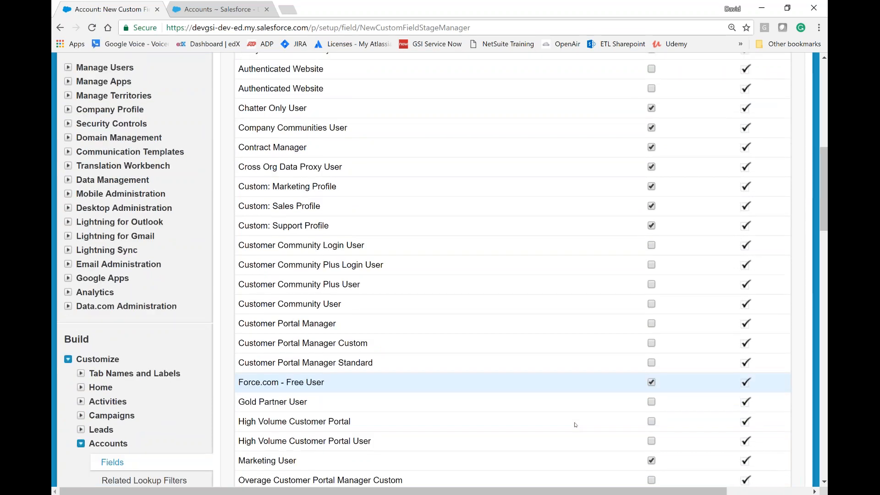
pyautogui.scroll(6, 576, 425)
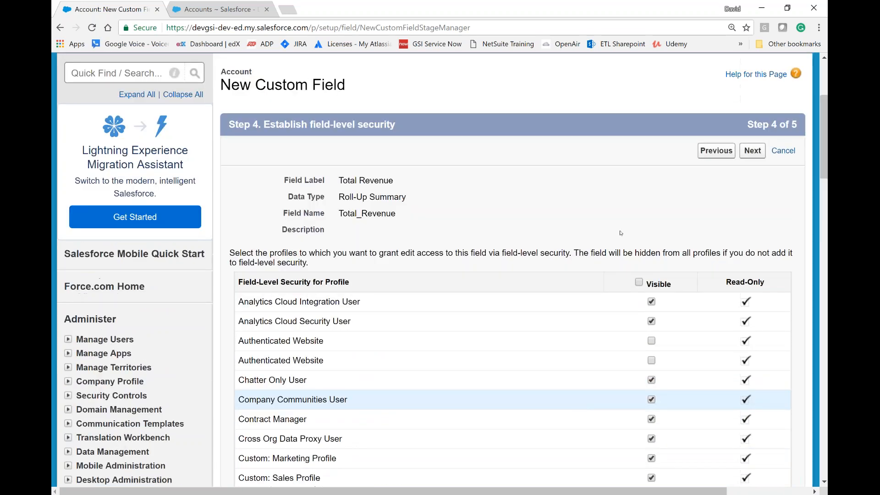
pyautogui.click(756, 153)
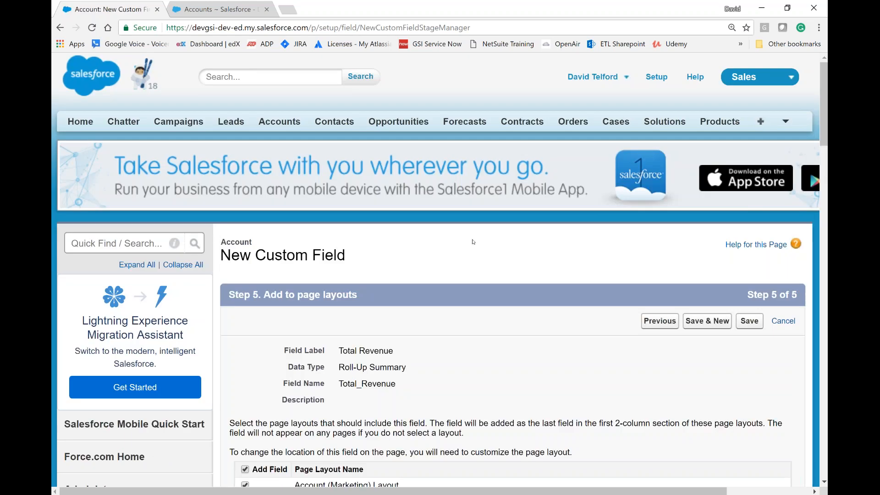
# Step: Save the Total Revenue field with all account page layouts selected, and switch to the All Accounts list
pyautogui.scroll(-5, 473, 242)
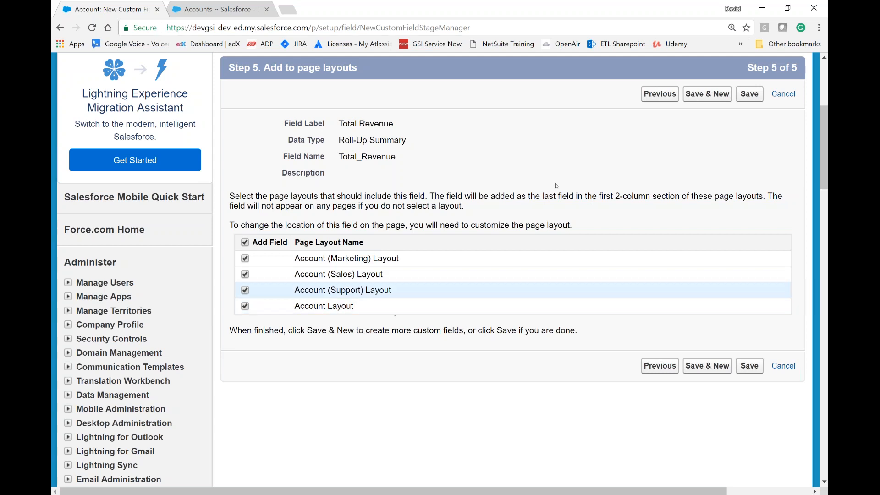
pyautogui.click(752, 367)
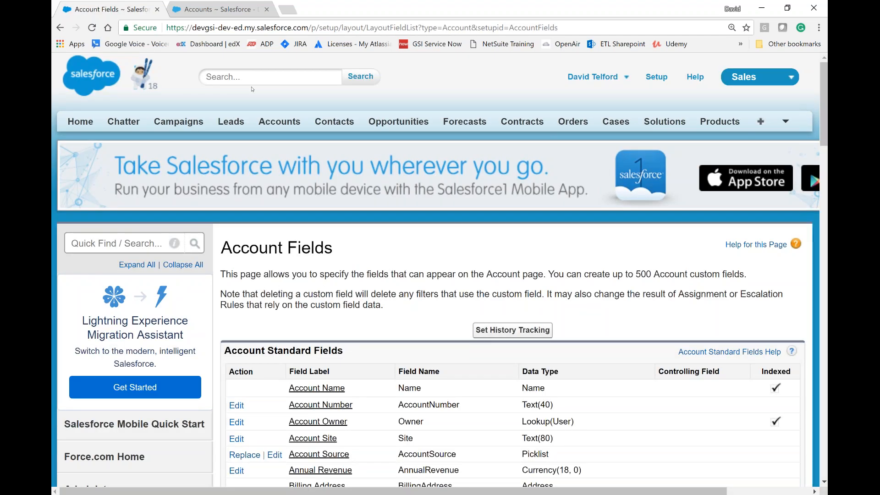
pyautogui.click(220, 10)
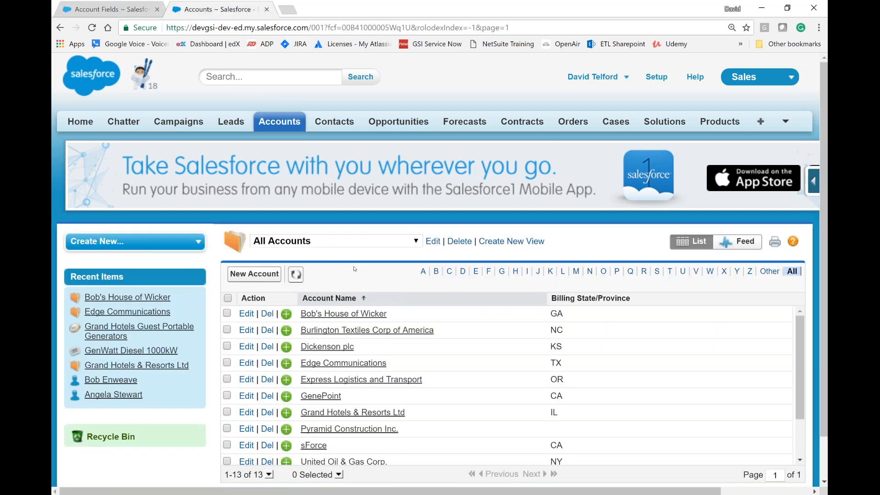
# Step: Edit the All Accounts list view to add Total Revenue to its displayed fields, and save the view
pyautogui.click(92, 28)
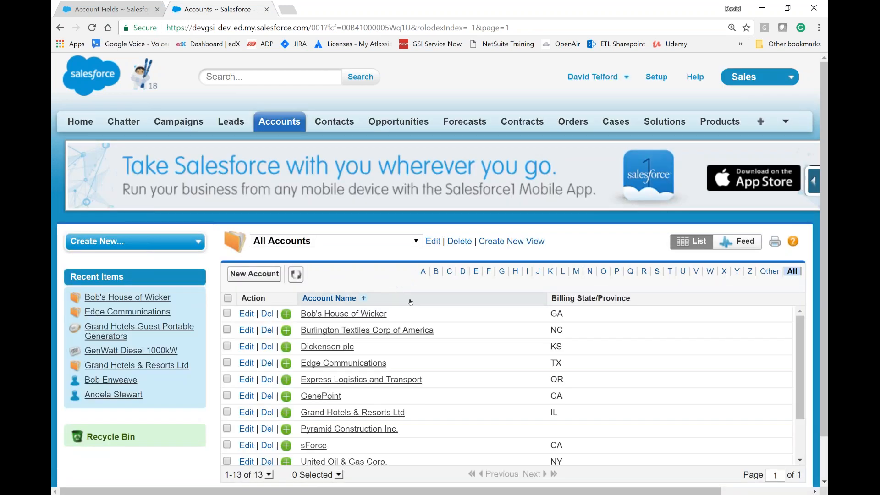
pyautogui.scroll(-2, 410, 302)
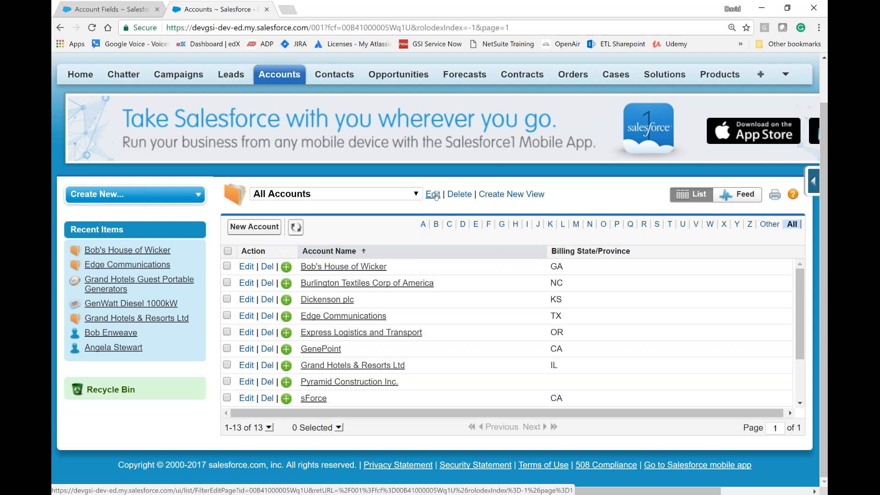
pyautogui.click(433, 195)
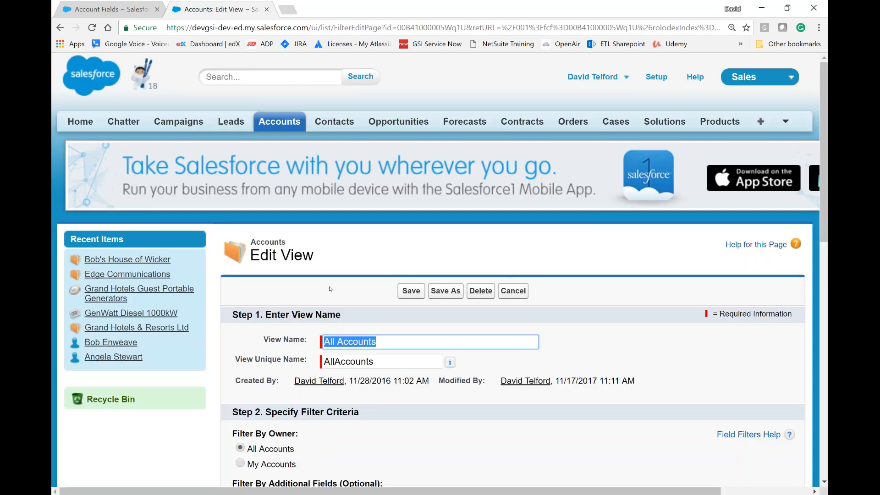
pyautogui.scroll(-7, 330, 289)
pyautogui.moveTo(367, 335); pyautogui.dragTo(322, 422)
pyautogui.click(324, 429)
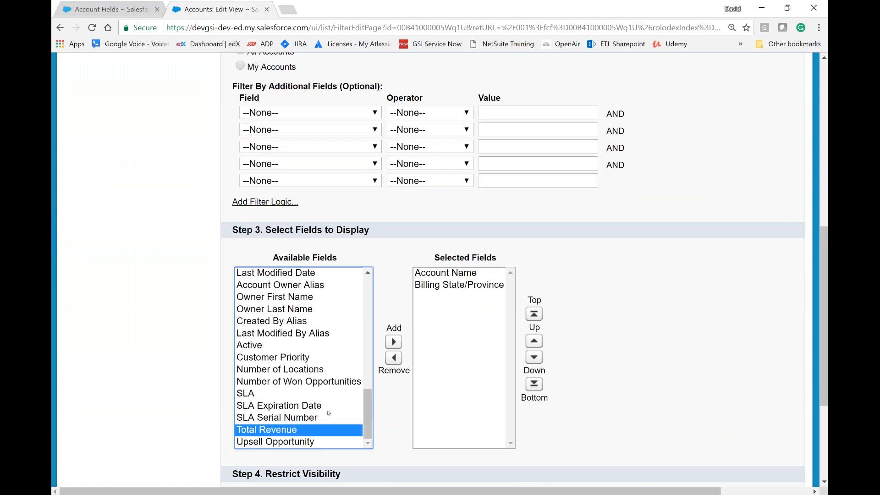
pyautogui.click(394, 341)
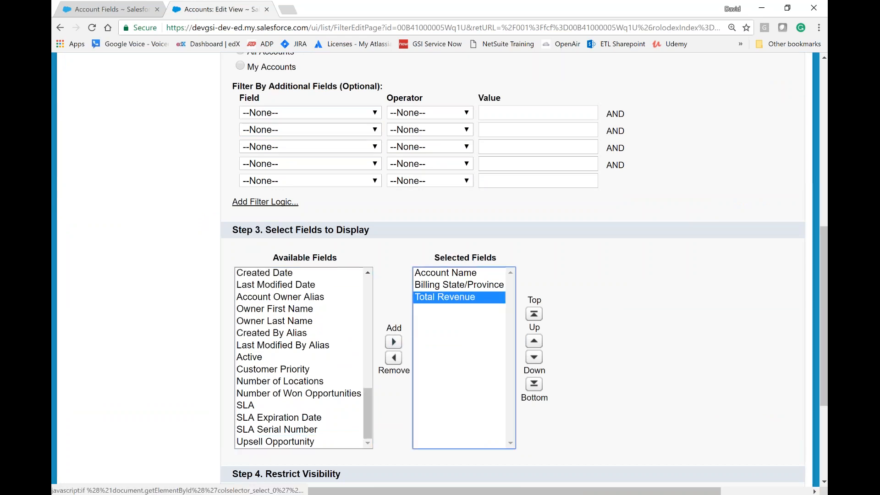
pyautogui.scroll(-4, 594, 301)
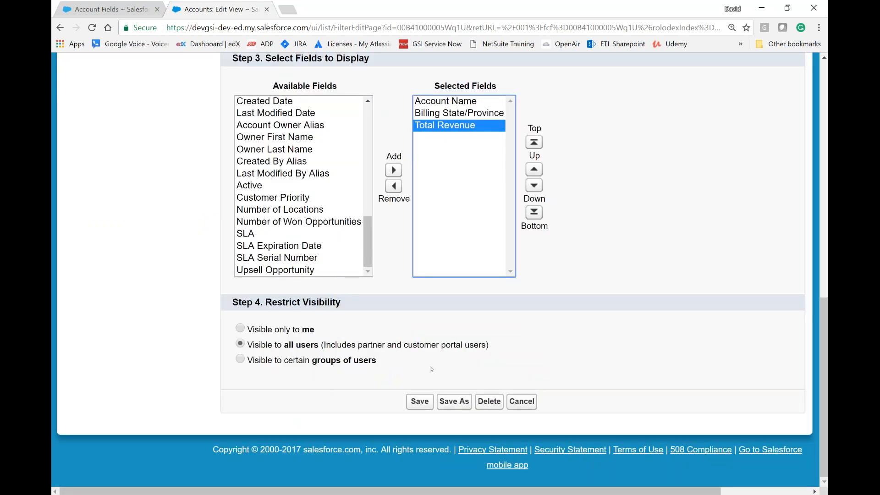
pyautogui.click(419, 402)
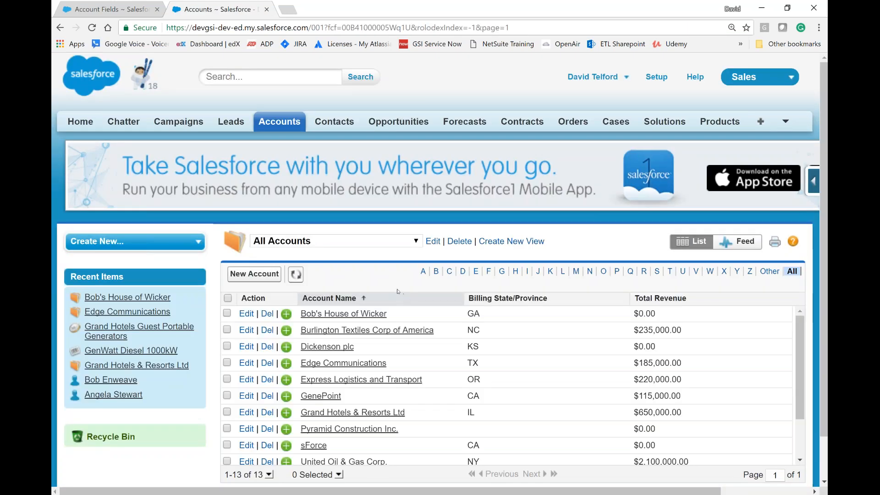
# Step: Review the Total Revenue values across the accounts and sort the list by Total Revenue in descending order
pyautogui.scroll(-2, 397, 292)
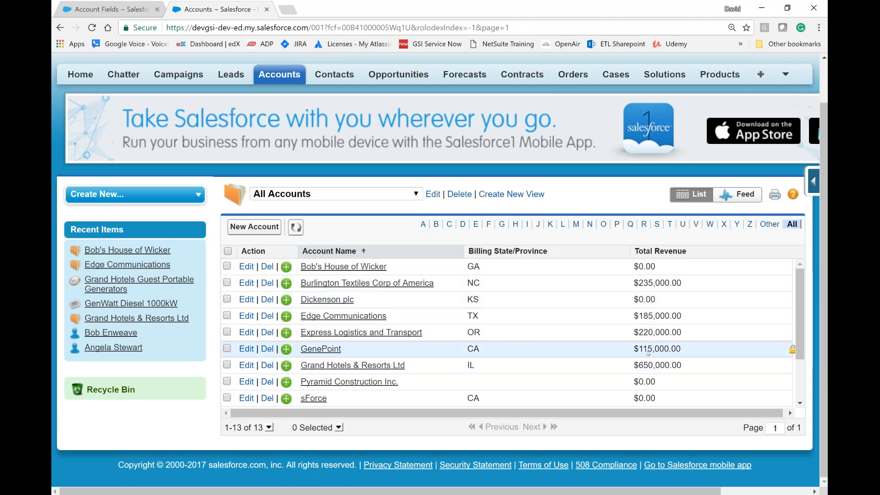
pyautogui.scroll(-2, 648, 352)
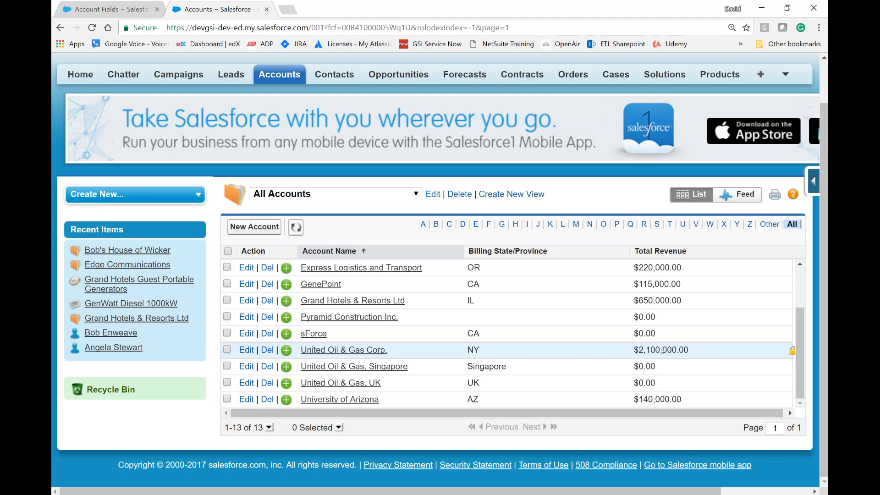
pyautogui.click(666, 252)
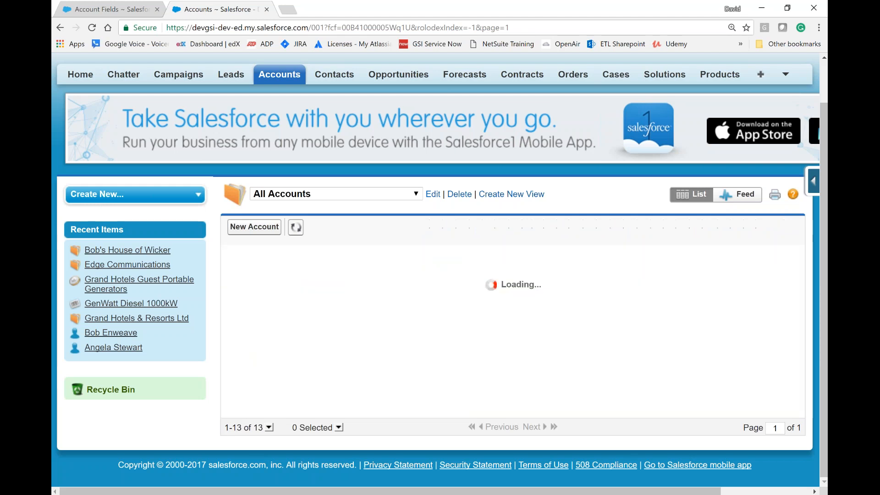
pyautogui.click(666, 252)
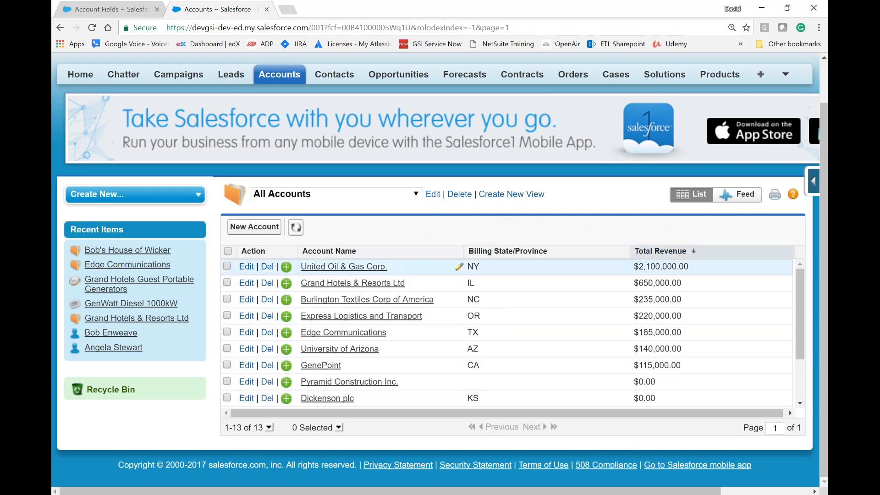
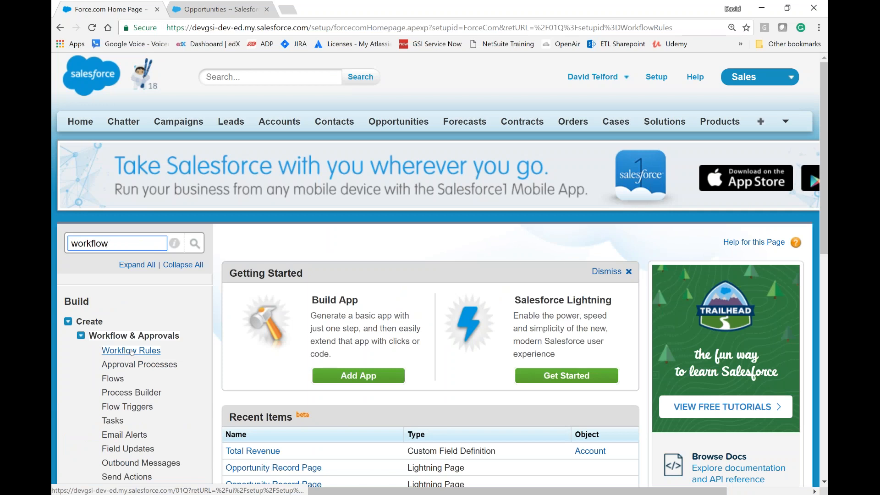
# Step: Open the Workflow Rules setup page and start creating a new workflow rule
pyautogui.click(131, 350)
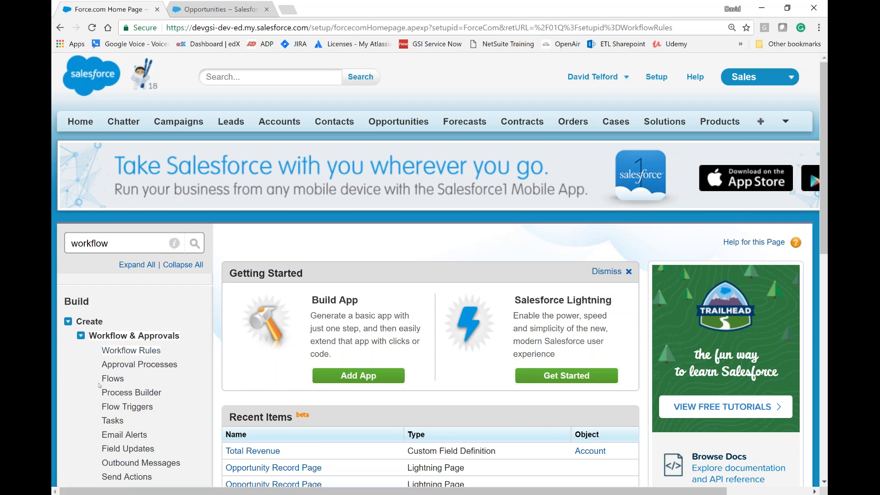
pyautogui.click(131, 350)
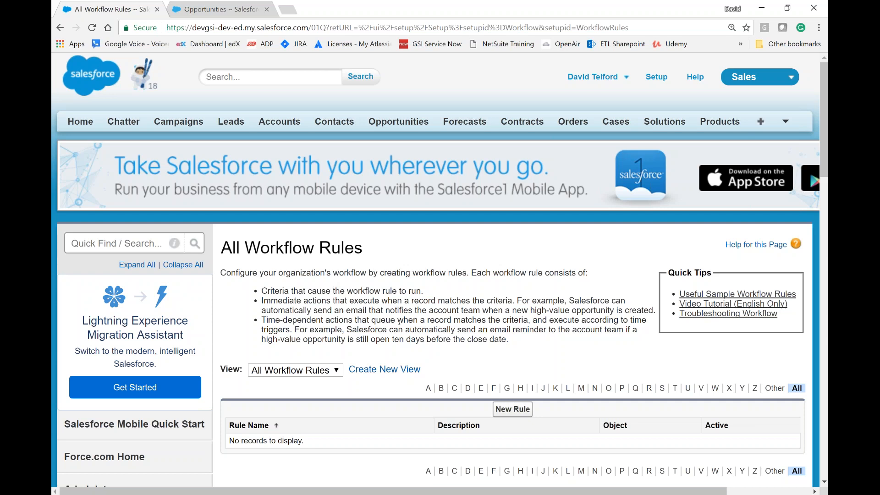
pyautogui.scroll(-3, 399, 322)
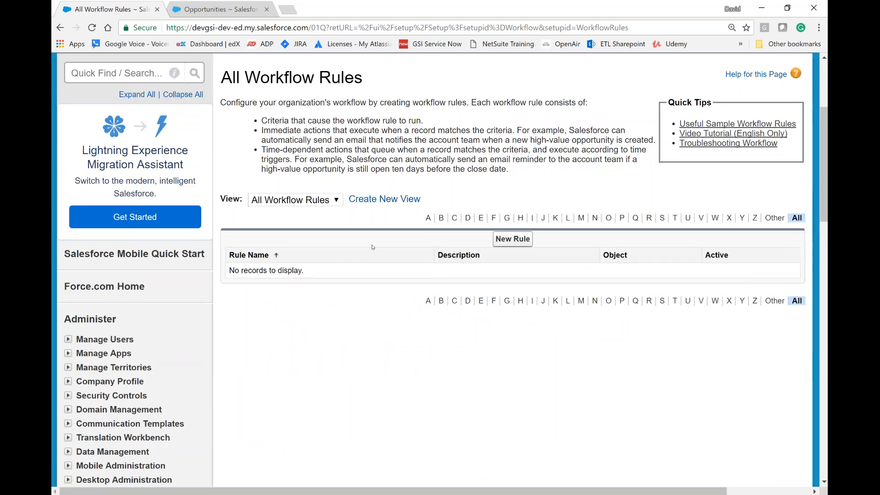
pyautogui.click(512, 239)
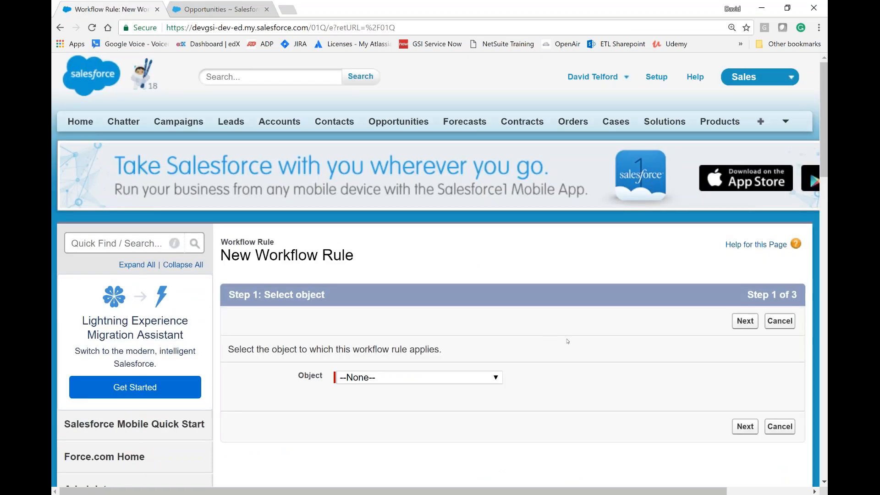
# Step: Choose Opportunity as the object the workflow rule applies to, and continue to the rule configuration
pyautogui.scroll(-2, 568, 341)
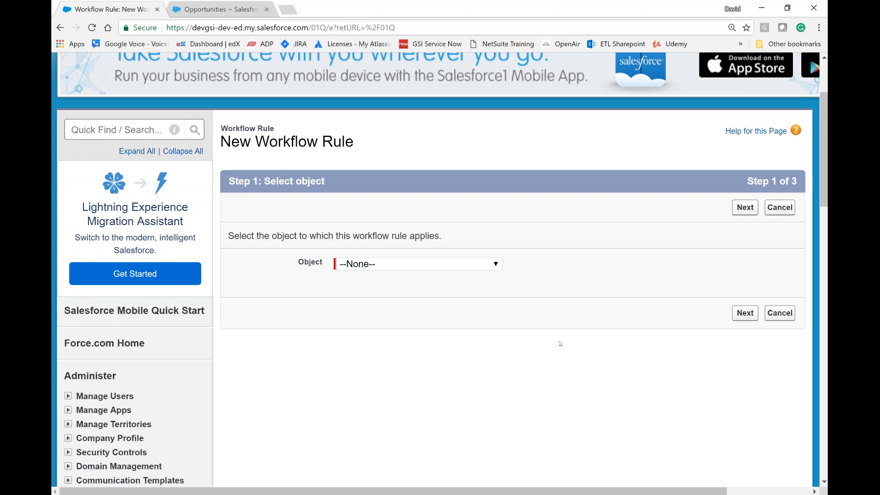
pyautogui.click(496, 265)
pyautogui.scroll(-10, 430, 182)
pyautogui.scroll(-1, 430, 183)
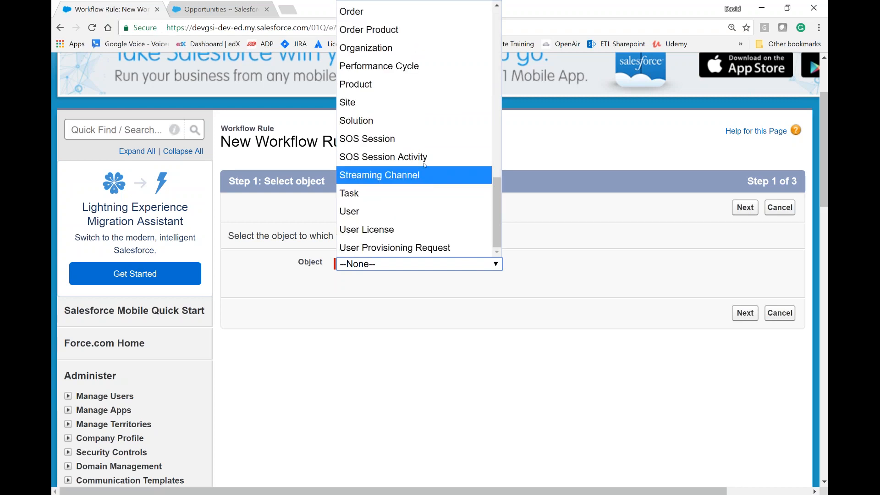
pyautogui.scroll(4, 417, 188)
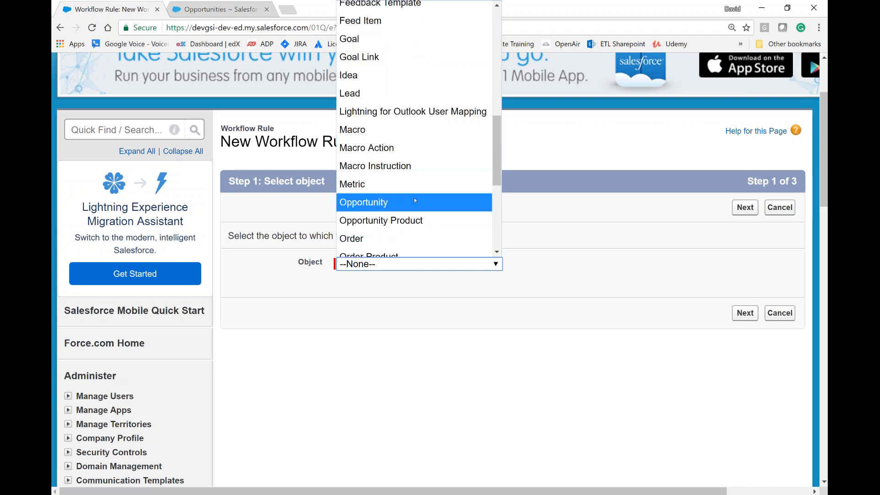
pyautogui.click(414, 202)
pyautogui.click(743, 314)
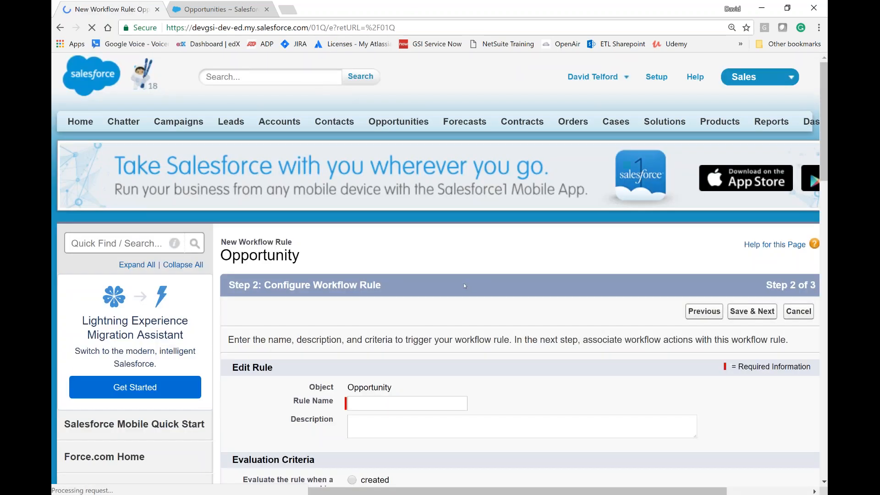
# Step: Name the workflow rule "Notify Account Owner of New Opportunity" and leave its description empty
pyautogui.scroll(-3, 450, 279)
pyautogui.click(392, 234)
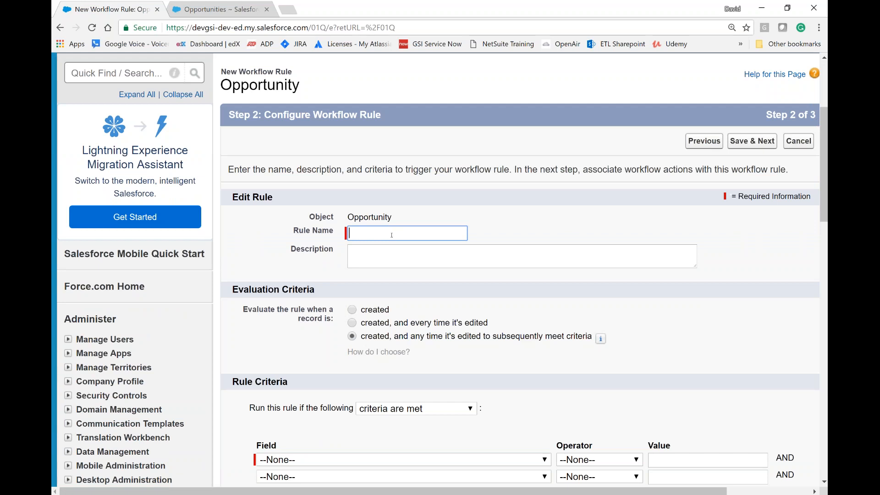
pyautogui.write('Notify')
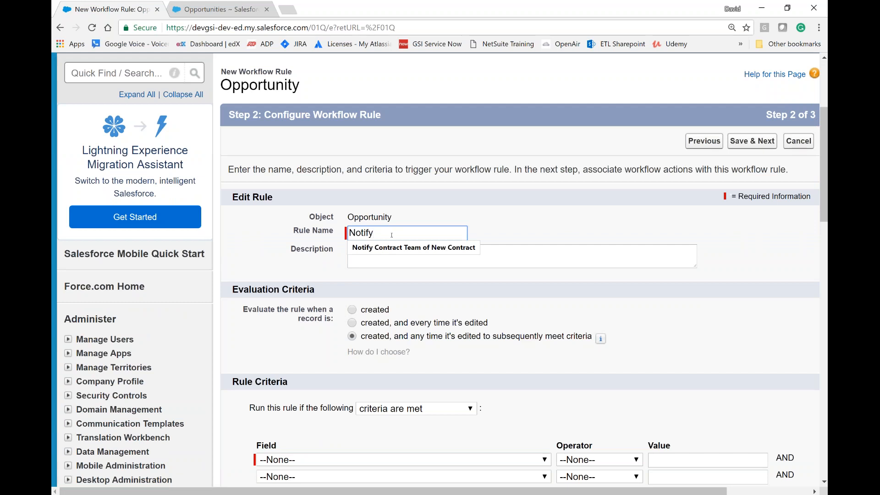
pyautogui.press('Down')
pyautogui.write('Acc')
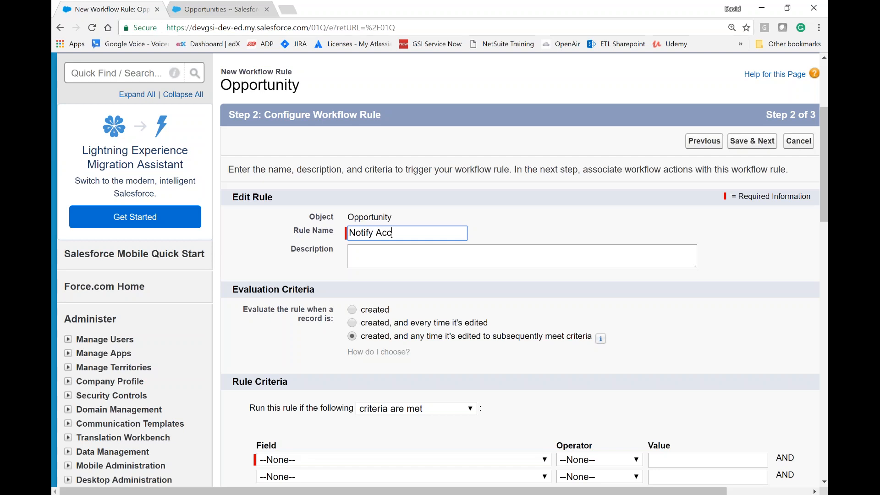
pyautogui.write('ount Owner of New Opportunity')
pyautogui.press('Tab')
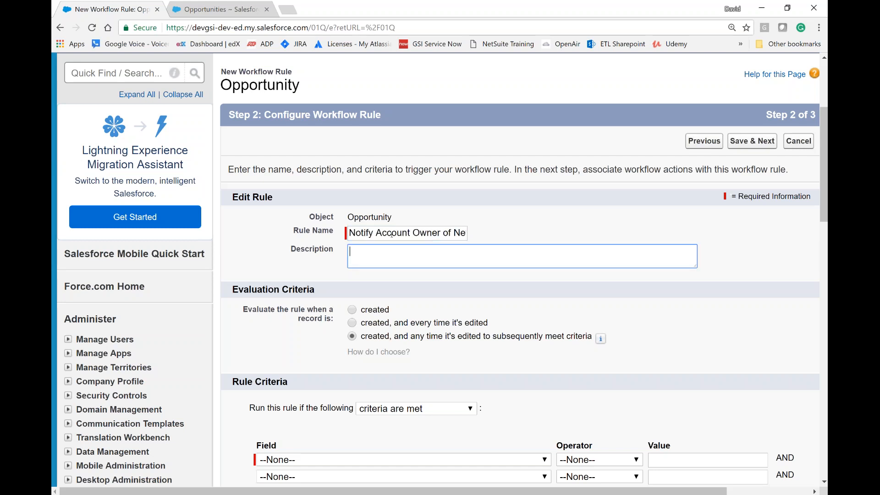
# Step: Set the rule to evaluate when a record is created, and keep "criteria are met" as the rule criteria type
pyautogui.click(375, 310)
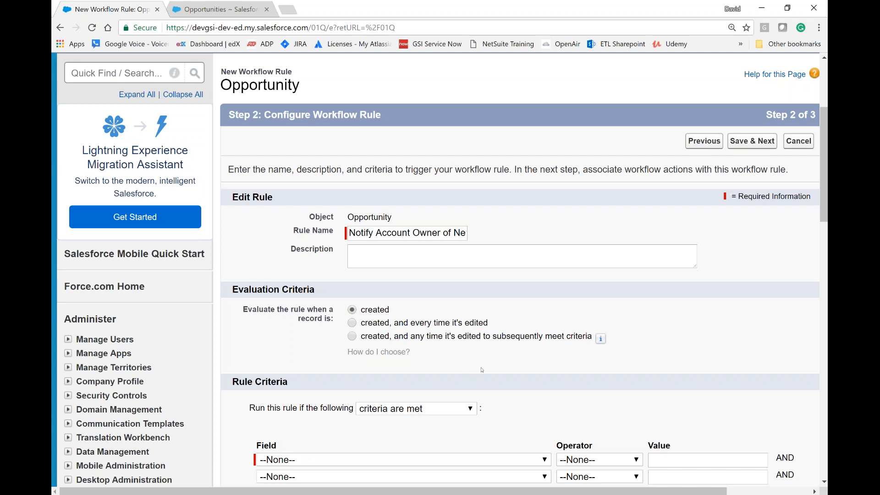
pyautogui.scroll(-1, 482, 370)
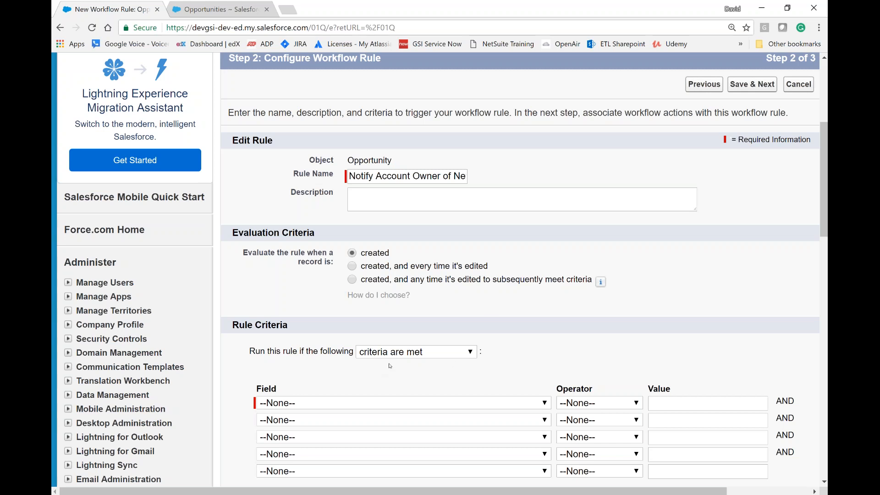
pyautogui.scroll(-1, 390, 365)
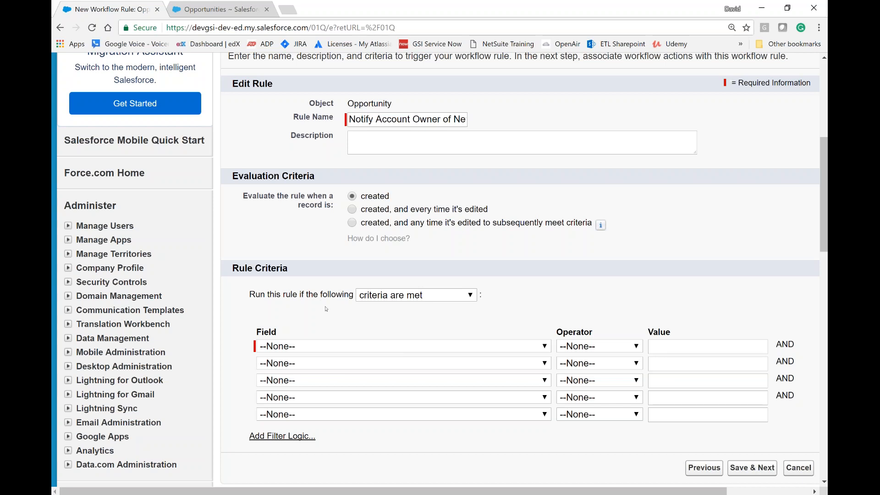
pyautogui.click(424, 298)
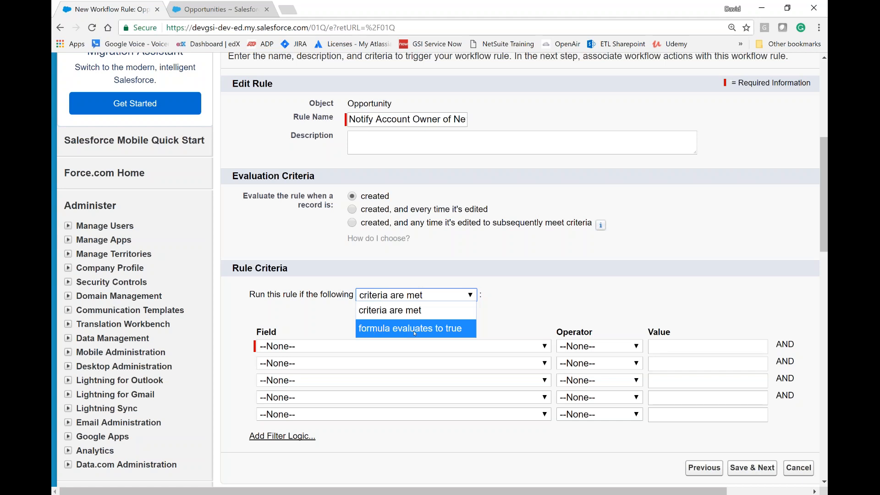
pyautogui.click(318, 325)
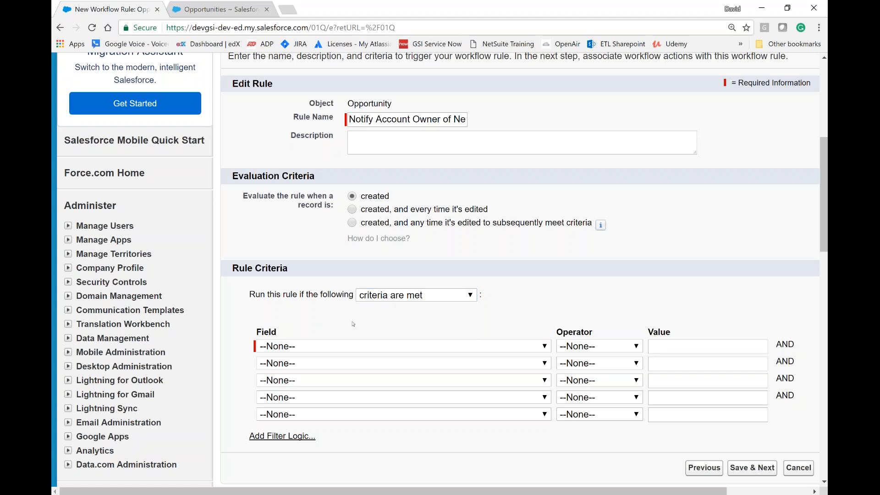
# Step: Look through the available criteria fields and choose Account: Type for the first rule criterion
pyautogui.click(379, 347)
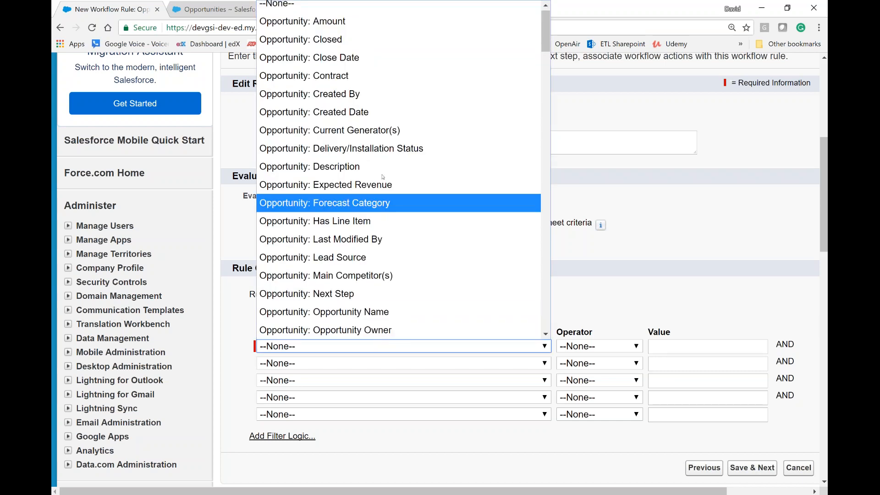
pyautogui.scroll(-6, 382, 176)
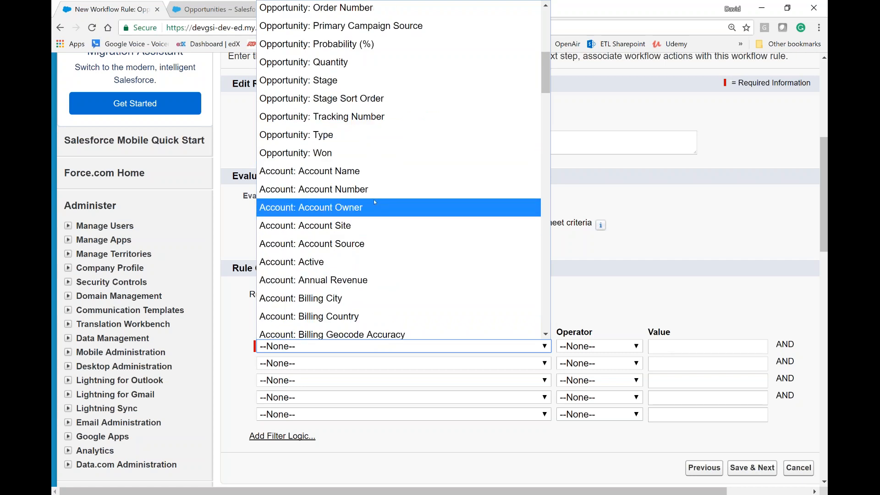
pyautogui.scroll(-6, 341, 208)
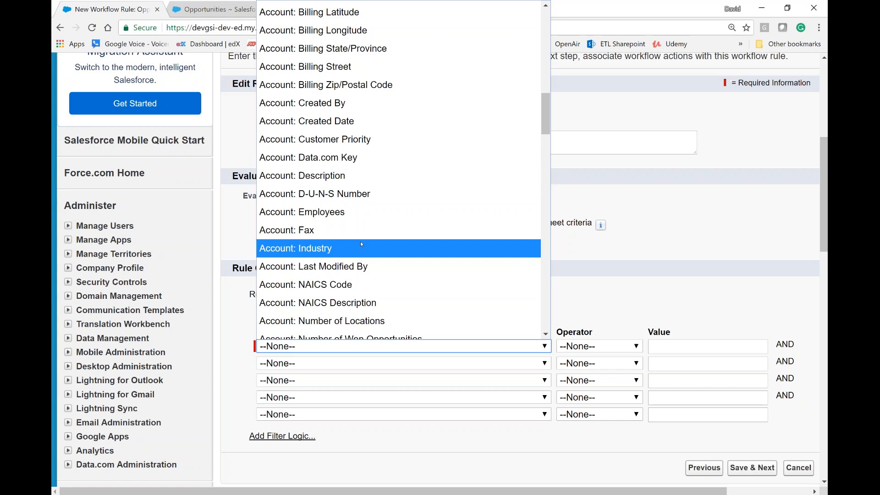
pyautogui.press('Up')
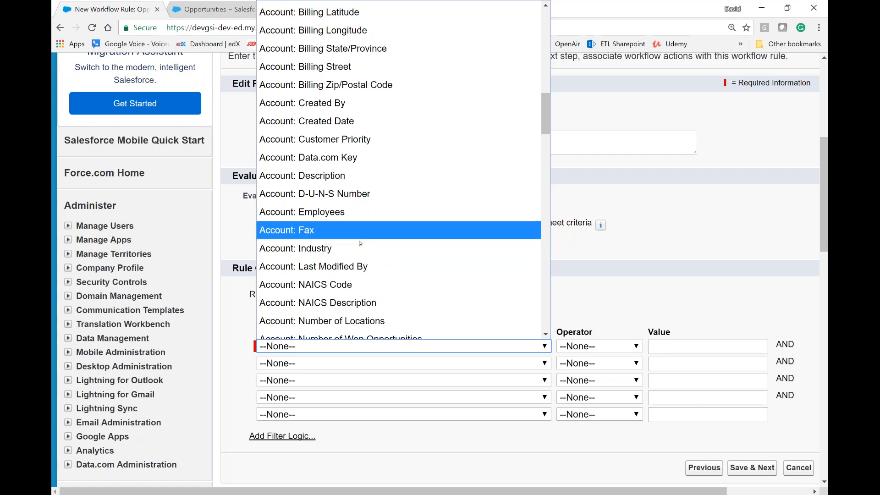
pyautogui.scroll(-12, 360, 243)
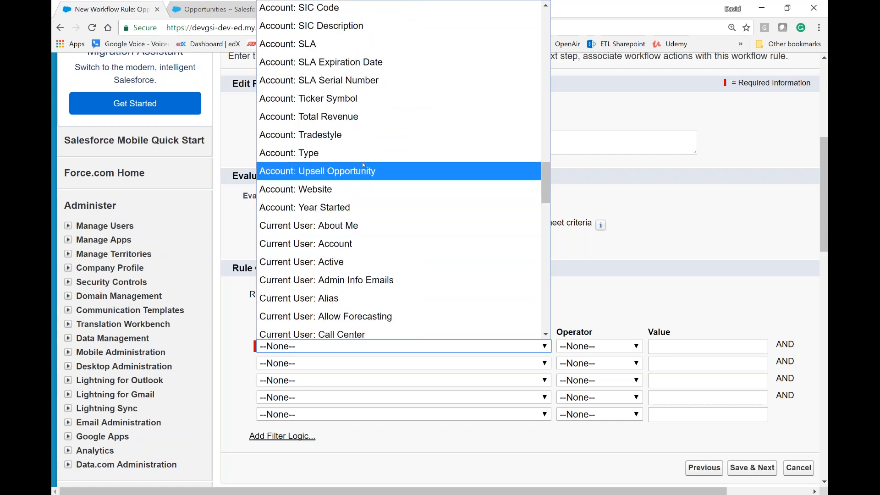
pyautogui.scroll(2, 370, 115)
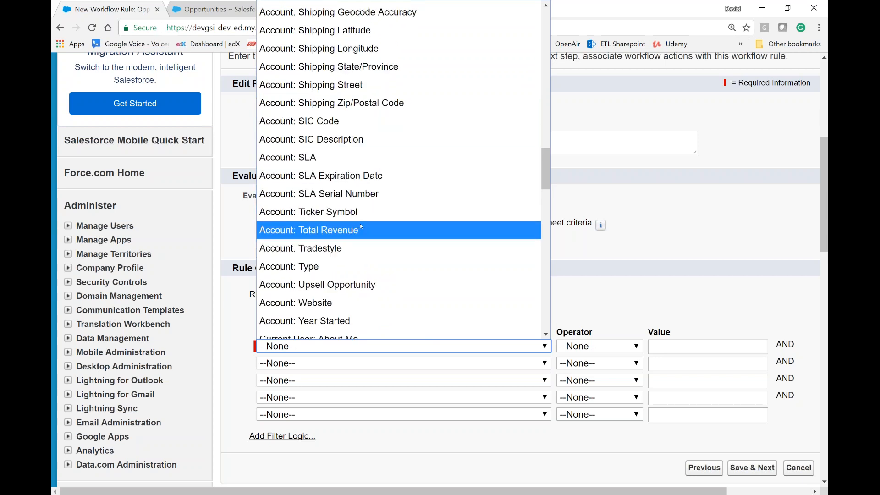
pyautogui.scroll(20, 360, 225)
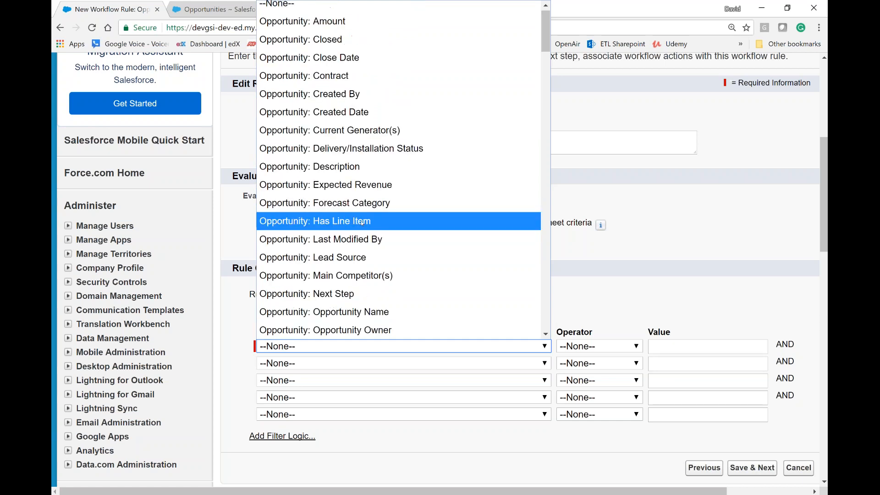
pyautogui.scroll(-6, 362, 223)
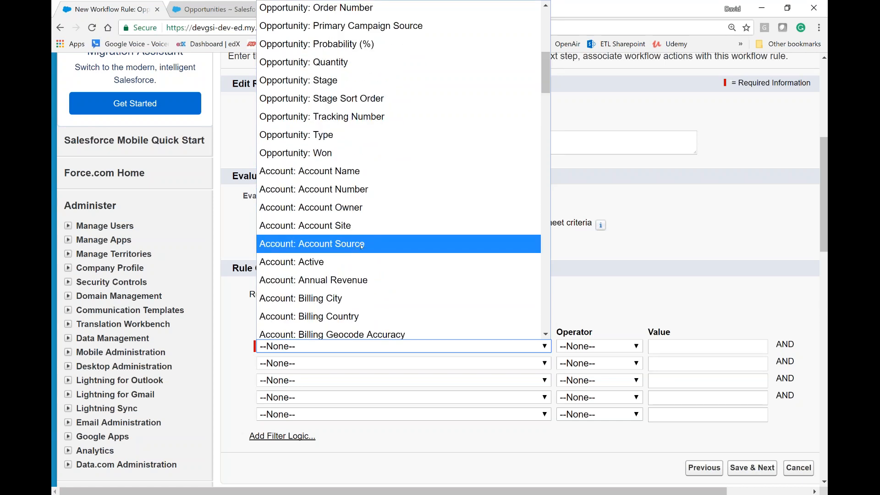
pyautogui.scroll(-2, 362, 246)
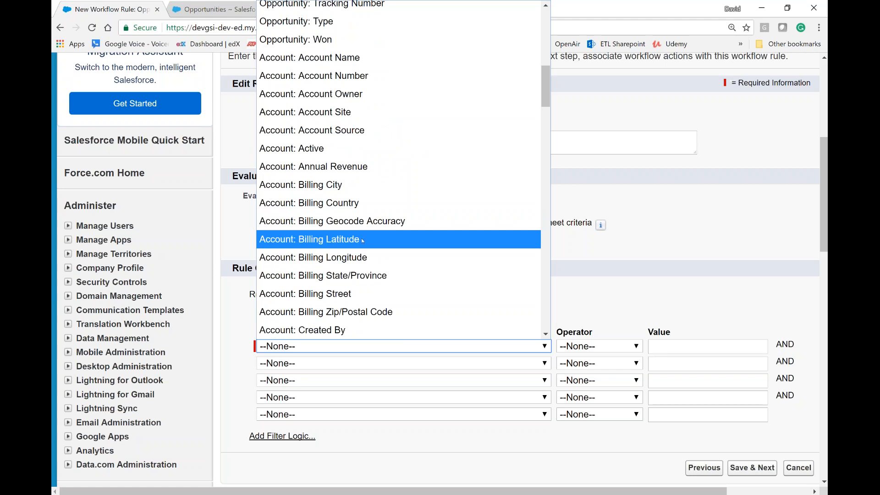
pyautogui.scroll(-6, 362, 240)
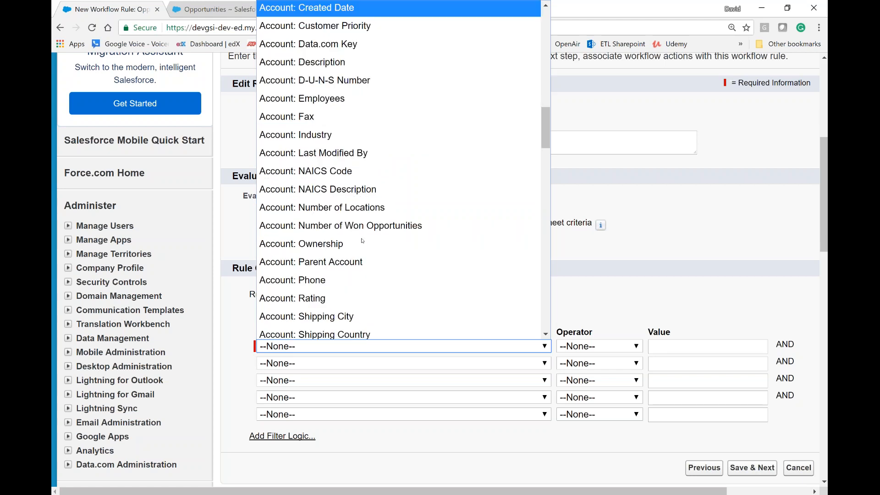
pyautogui.scroll(-4, 362, 240)
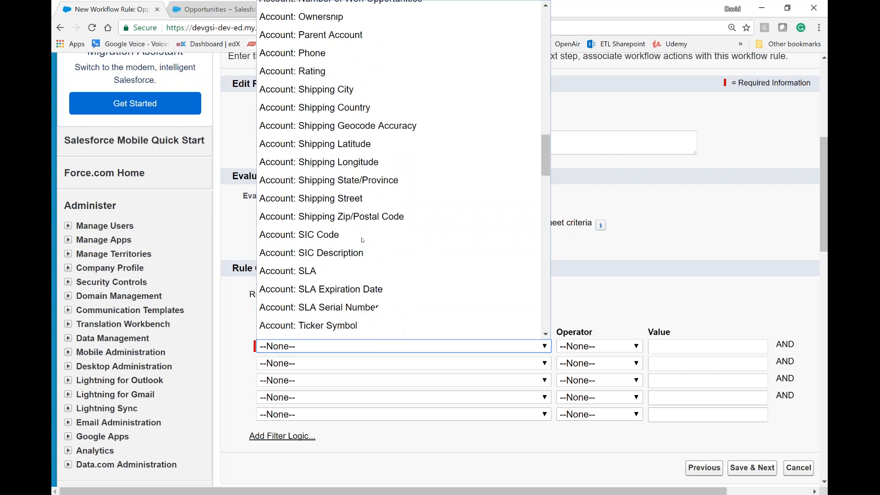
pyautogui.scroll(-2, 362, 239)
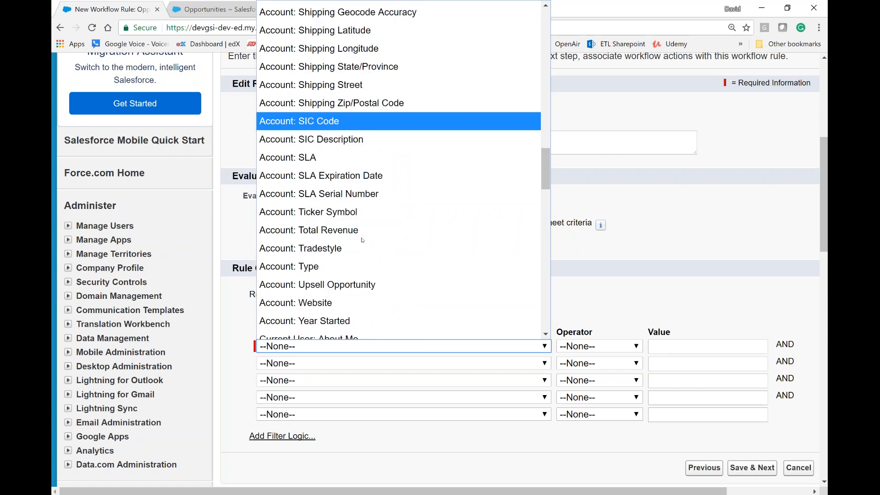
pyautogui.click(323, 265)
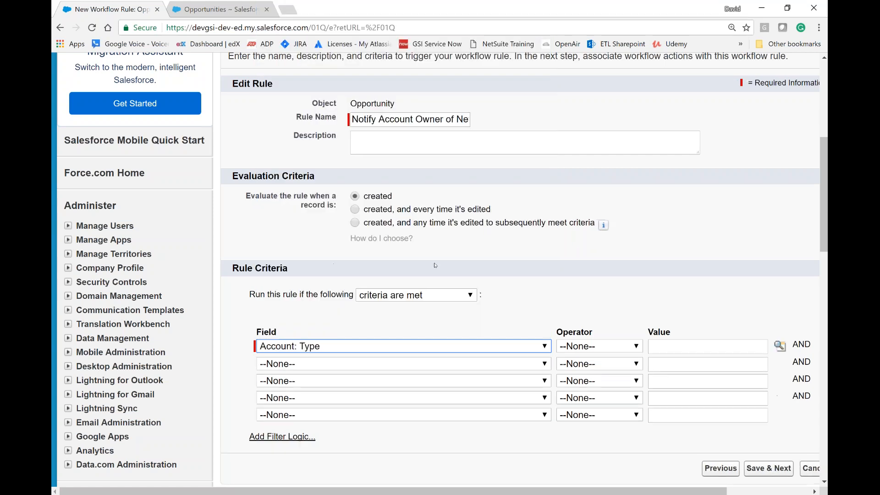
# Step: Complete the Account: Type criterion with the equals operator and the looked-up picklist value Prospect
pyautogui.click(601, 346)
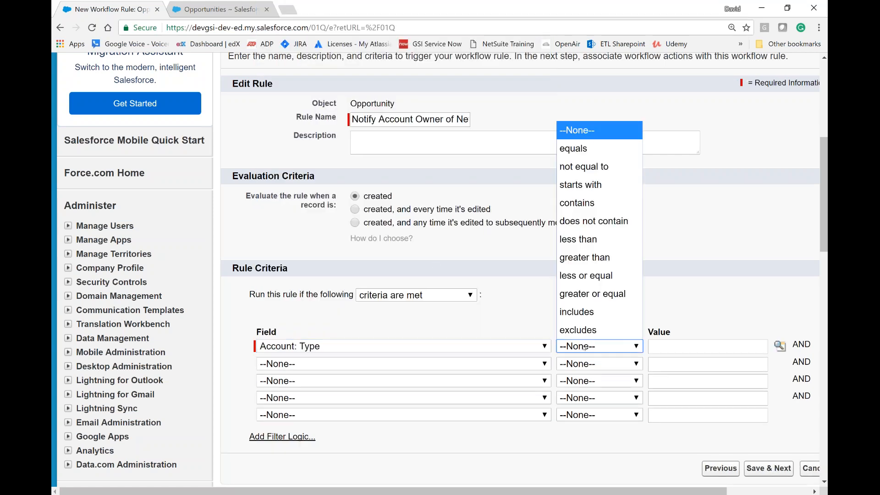
pyautogui.click(590, 148)
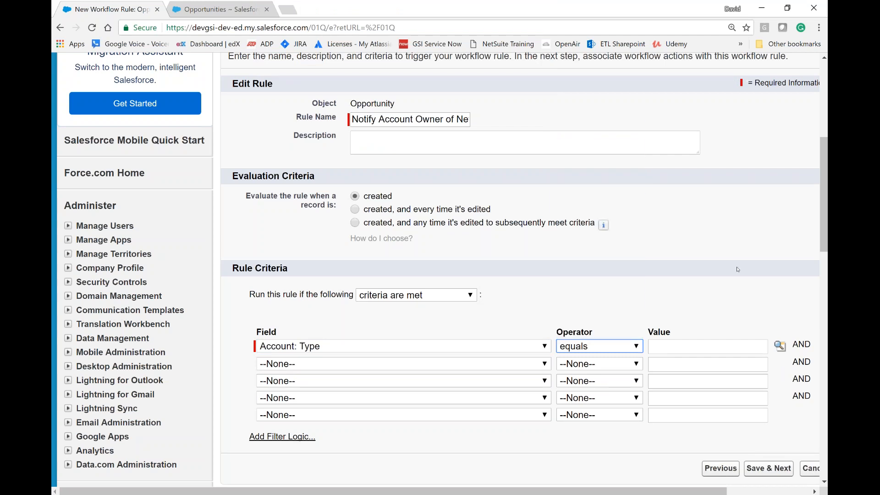
pyautogui.click(780, 347)
pyautogui.moveTo(93, 128); pyautogui.dragTo(87, 128)
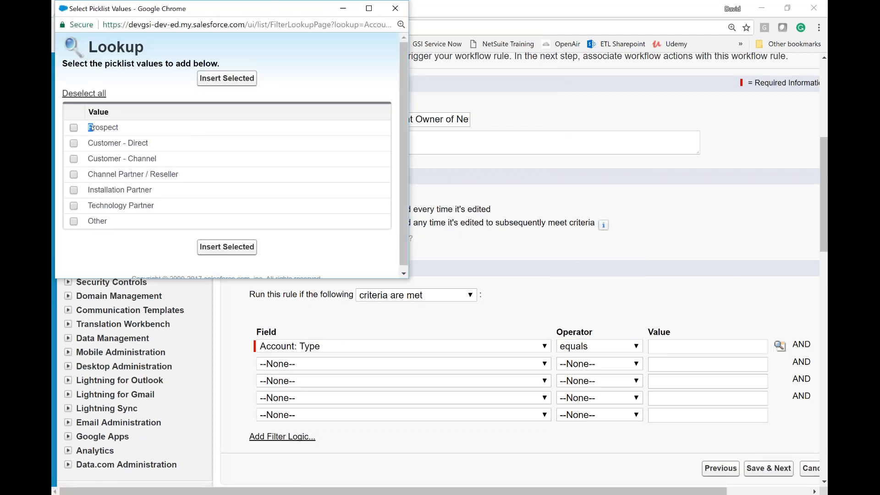
pyautogui.click(74, 128)
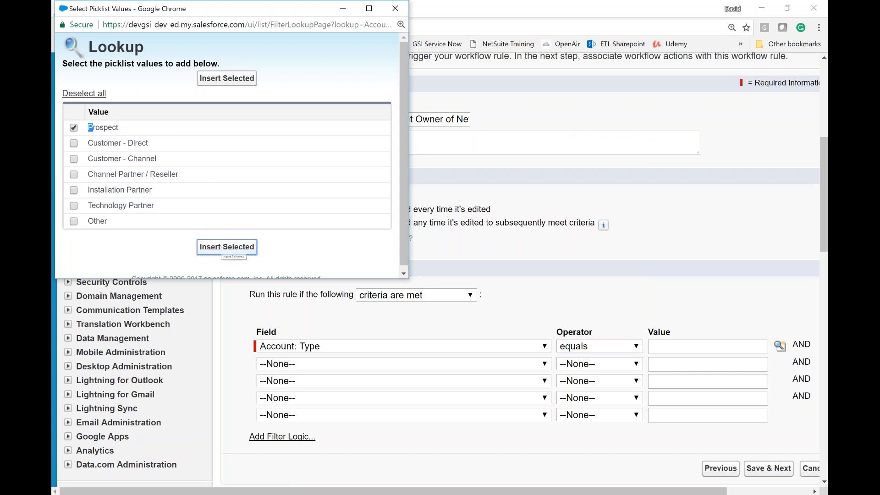
pyautogui.click(227, 247)
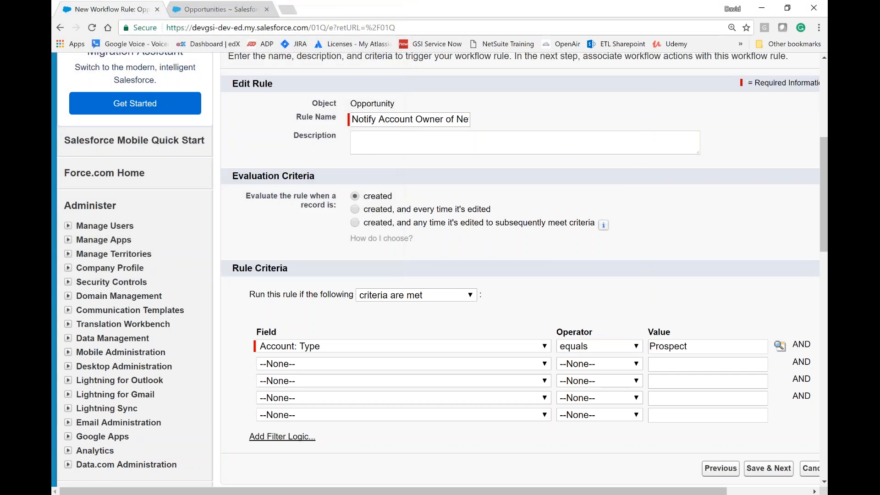
# Step: Add a second rule criterion requiring Opportunity: Stage to equal the looked-up picklist value Prospecting
pyautogui.click(311, 361)
pyautogui.scroll(-3, 360, 268)
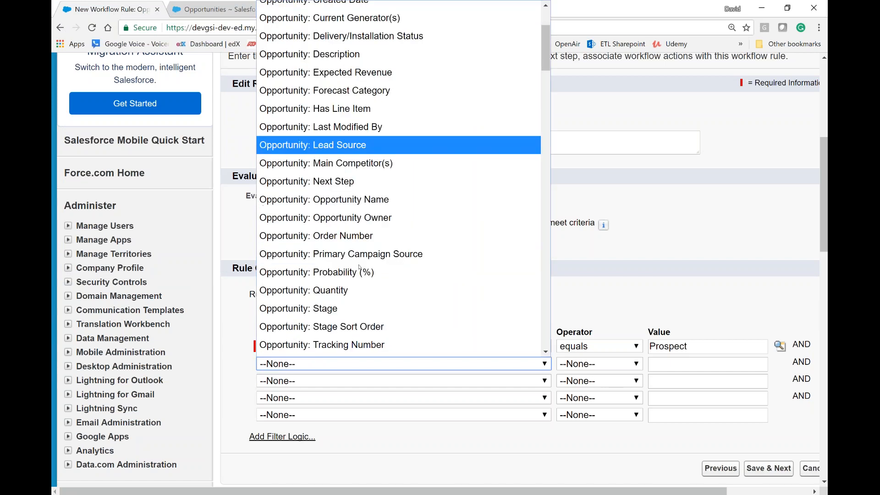
pyautogui.click(355, 304)
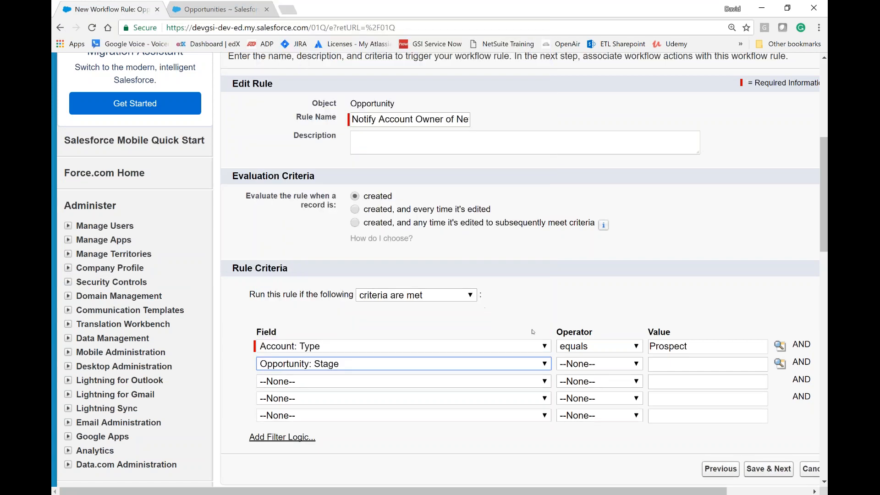
pyautogui.click(599, 367)
pyautogui.click(601, 173)
pyautogui.click(780, 363)
pyautogui.click(119, 128)
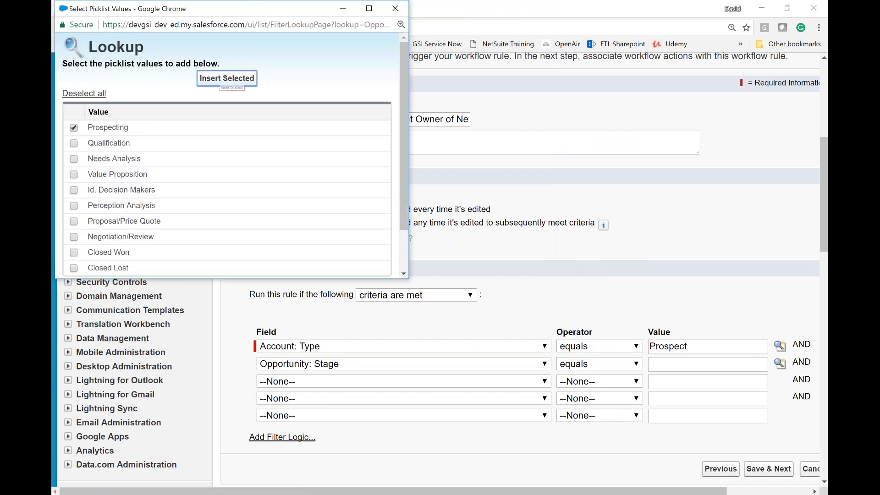
pyautogui.click(226, 79)
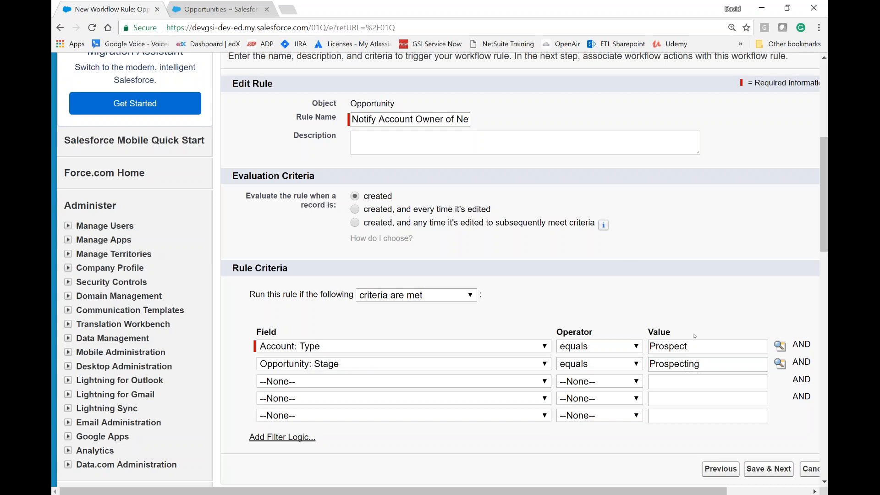
# Step: Save the rule criteria and add a new task as an immediate workflow action
pyautogui.scroll(-2, 694, 336)
pyautogui.click(775, 357)
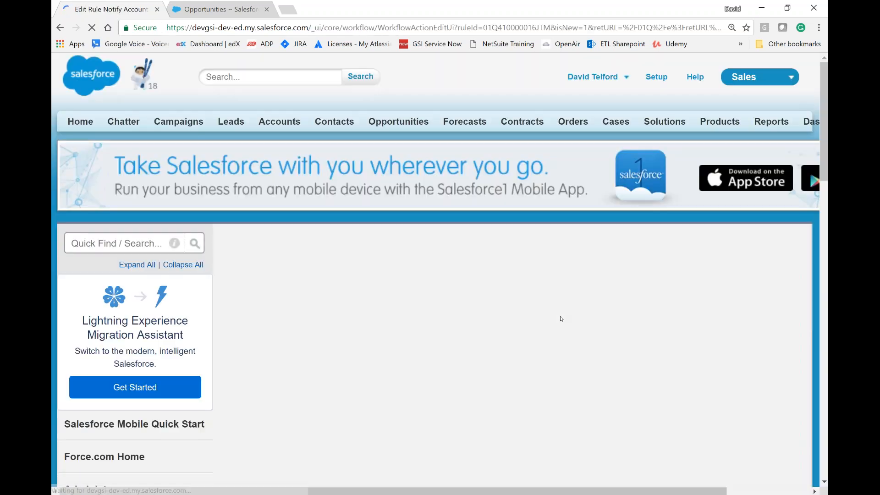
pyautogui.scroll(-3, 440, 311)
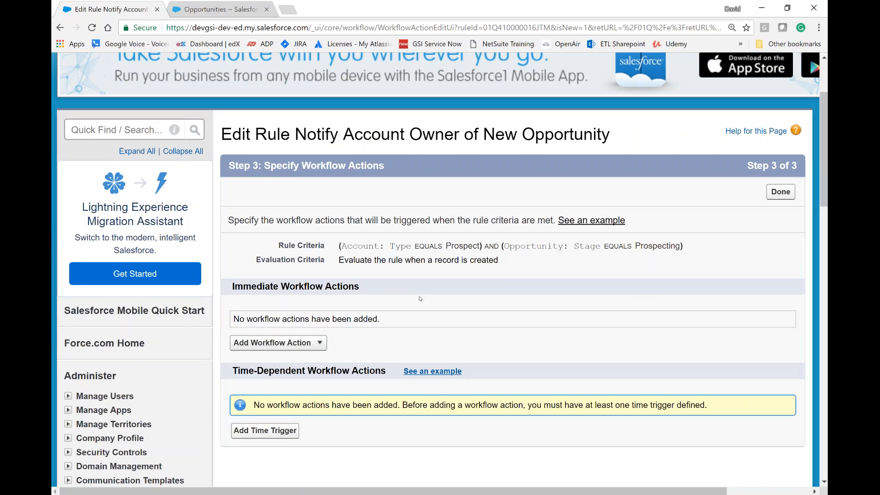
pyautogui.click(319, 344)
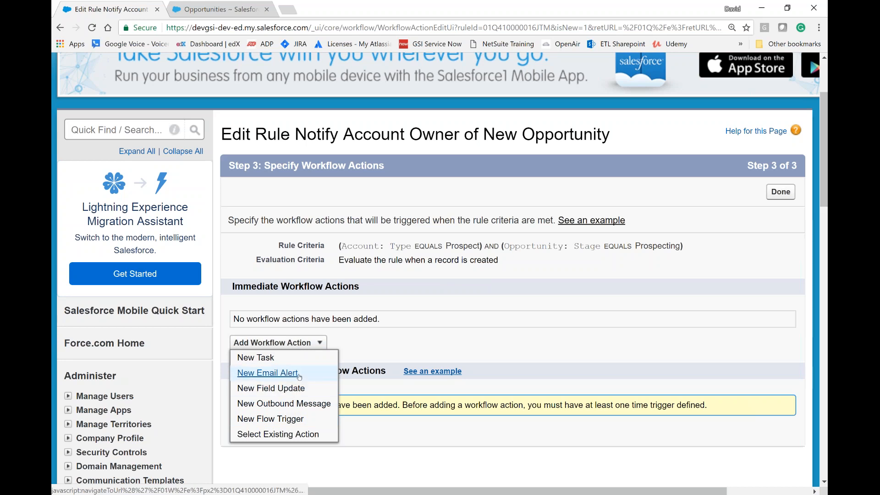
pyautogui.click(260, 359)
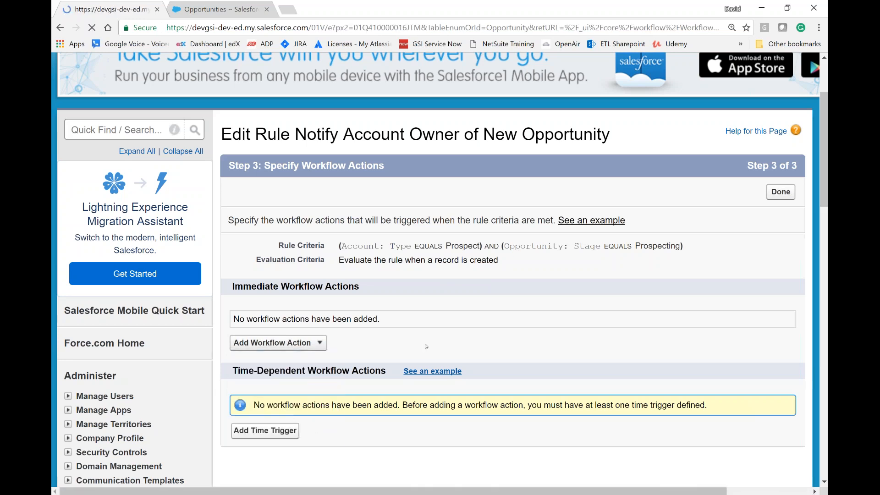
pyautogui.scroll(-2, 422, 333)
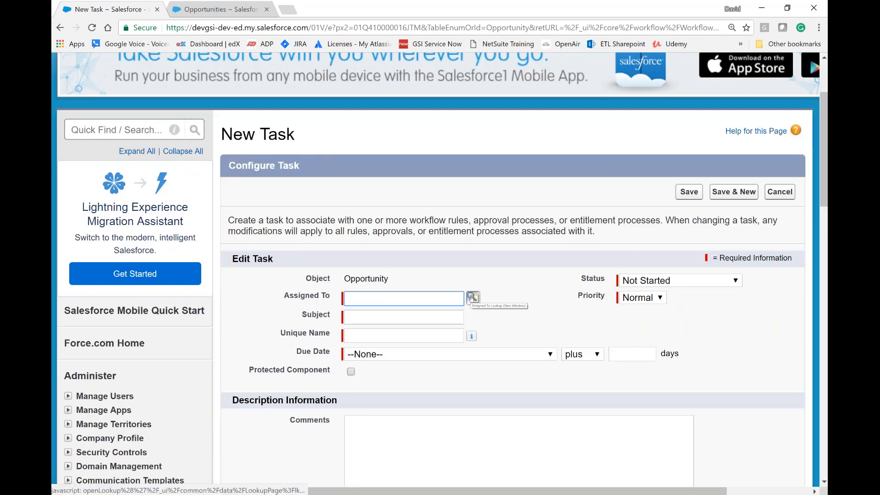
# Step: Look through the assignee types for the task and assign it to the Account Owner from the Owner type
pyautogui.click(473, 299)
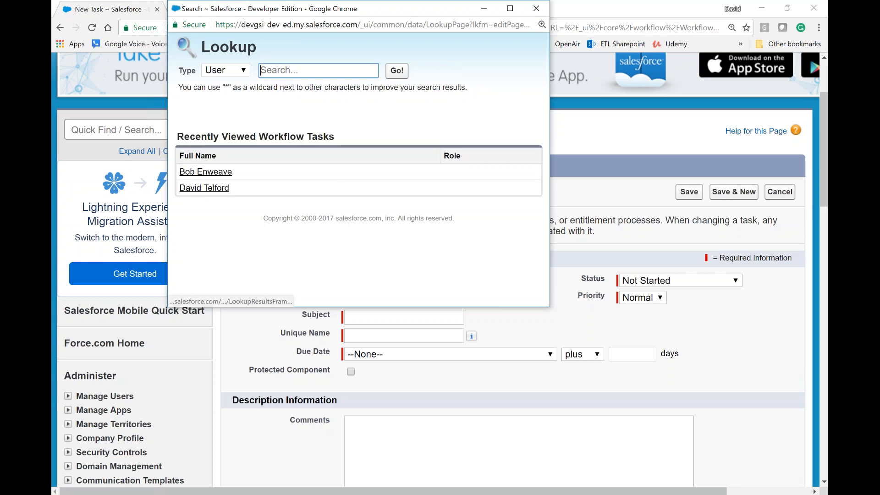
pyautogui.click(242, 72)
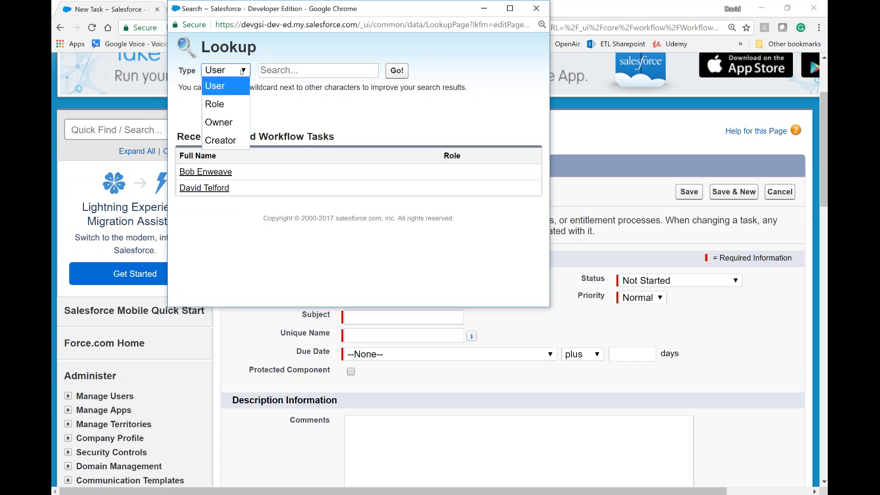
pyautogui.click(227, 106)
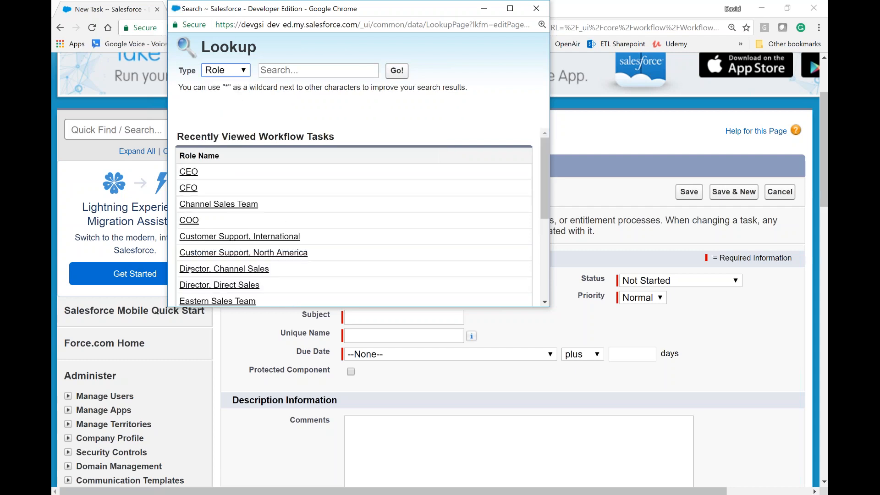
pyautogui.click(245, 72)
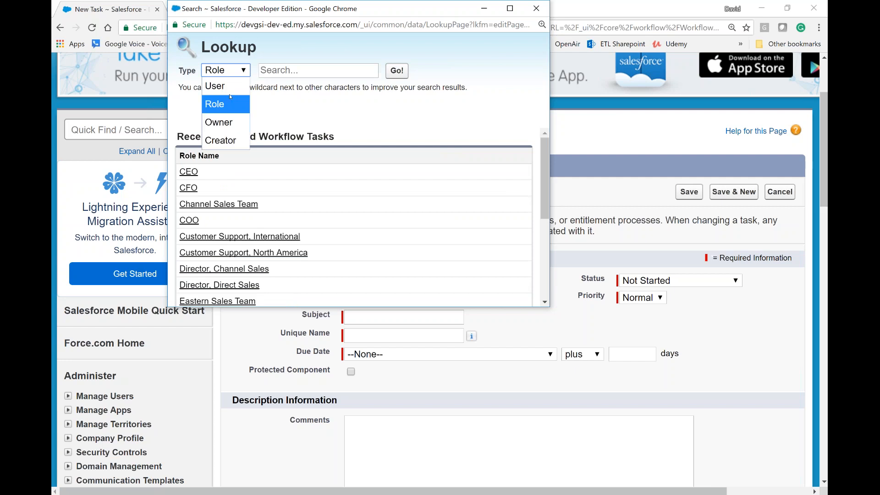
pyautogui.click(227, 122)
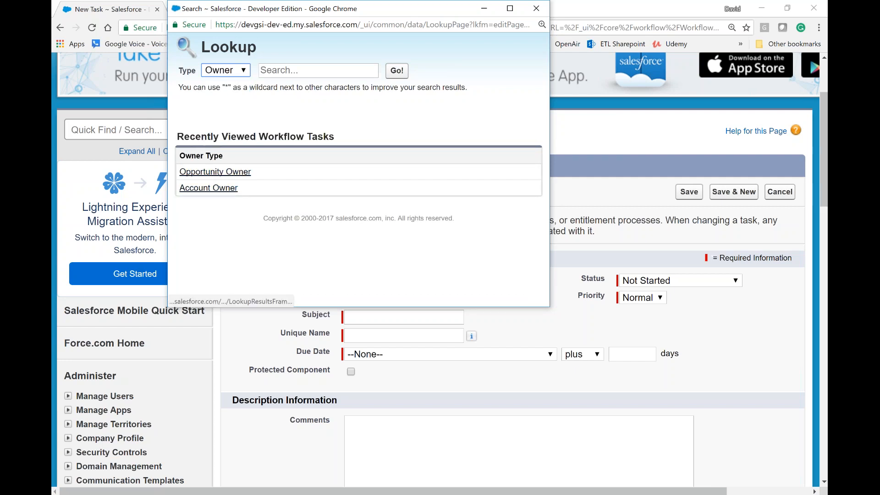
pyautogui.click(226, 70)
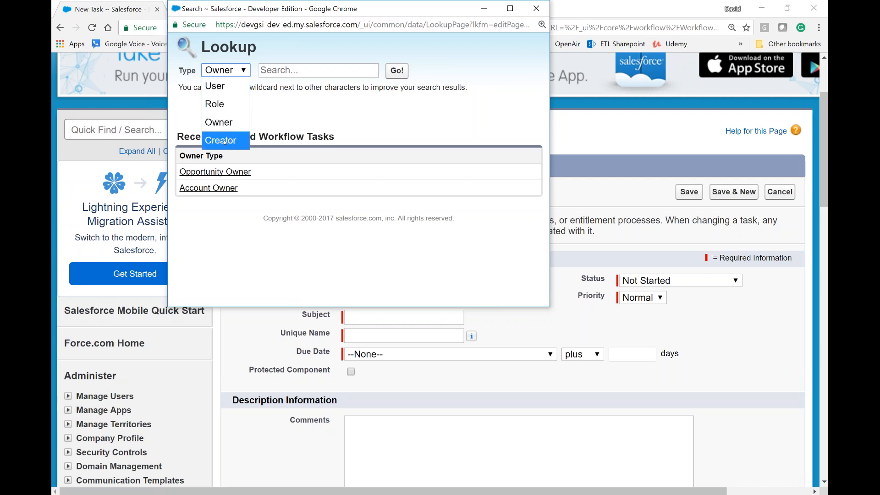
pyautogui.click(226, 122)
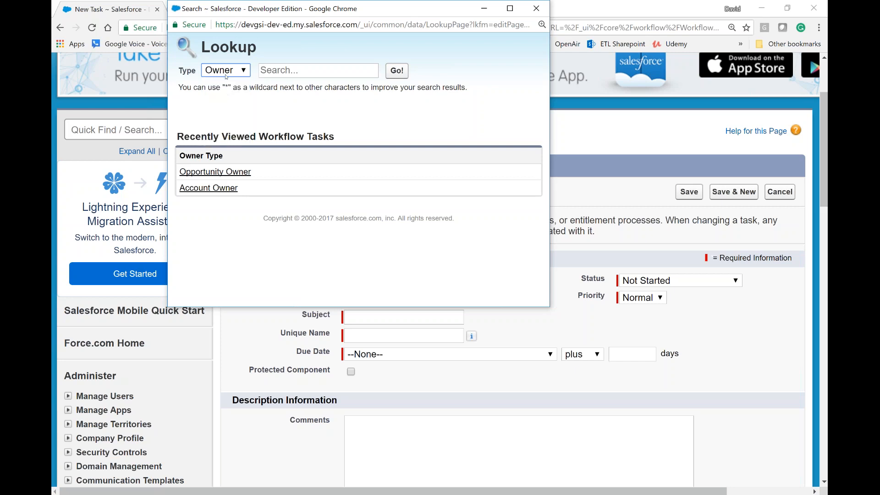
pyautogui.click(216, 190)
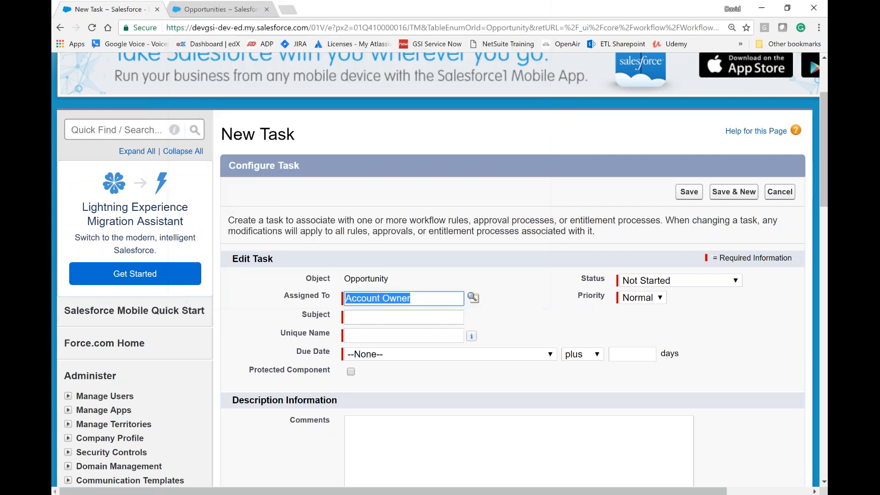
# Step: Set the task's subject to "Follow up with new account" and keep the unique name filled in from it
pyautogui.click(430, 319)
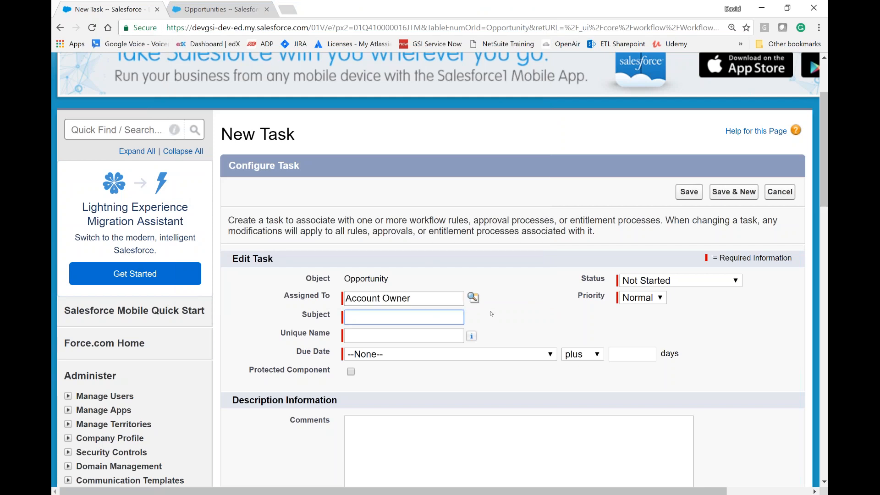
pyautogui.write('Foll')
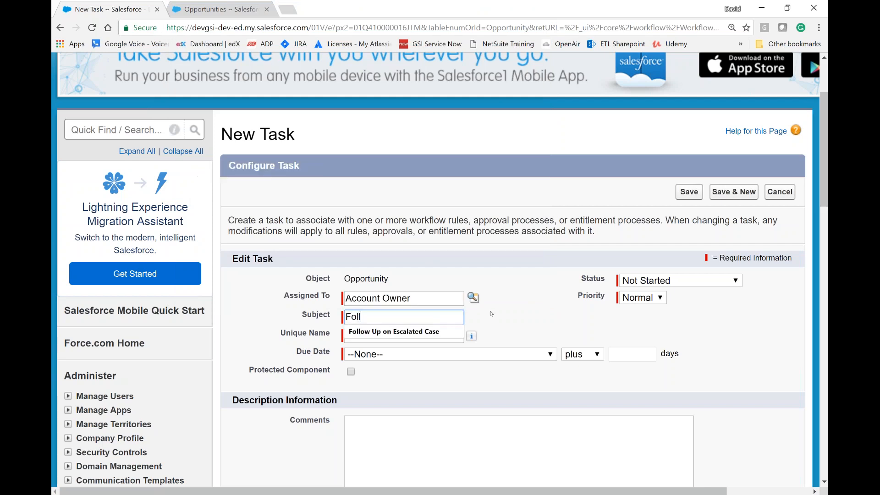
pyautogui.write('ow u with')
pyautogui.press('BackSpace')
pyautogui.press('BackSpace')
pyautogui.press('BackSpace')
pyautogui.press('BackSpace')
pyautogui.press('BackSpace')
pyautogui.write('p with ')
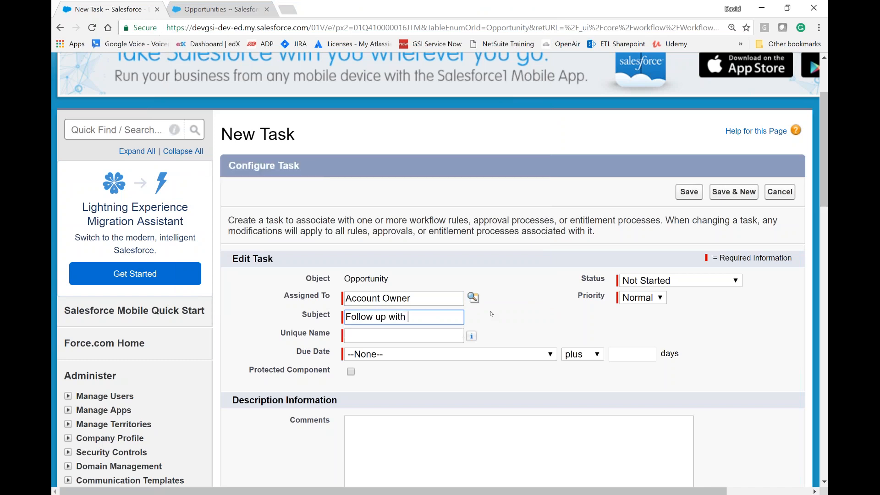
pyautogui.write('new account')
pyautogui.press('Tab')
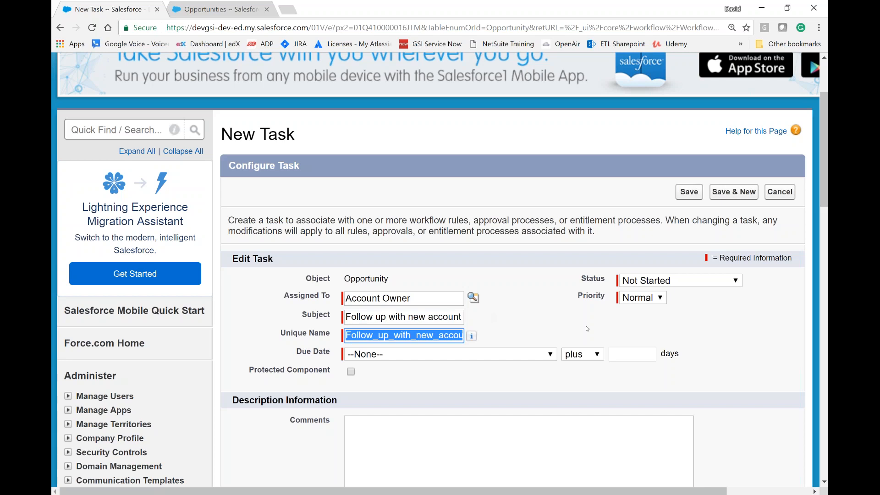
pyautogui.click(556, 324)
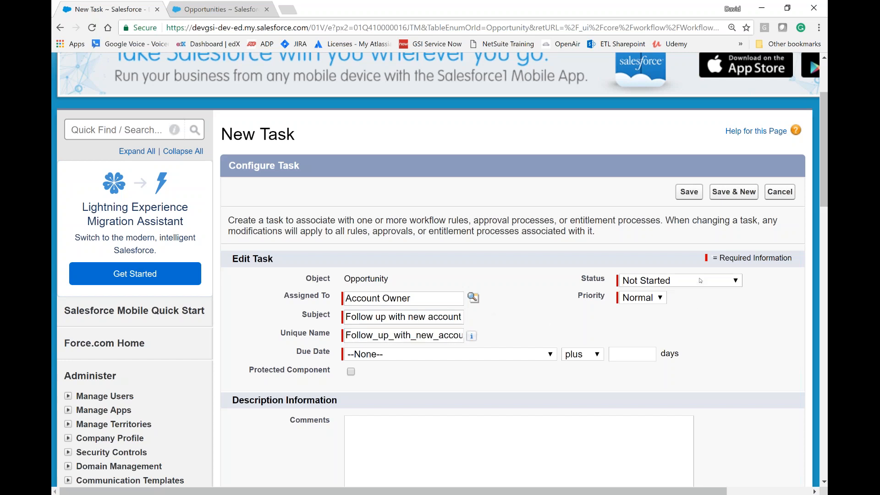
# Step: Keep the task's status as Not Started and set its priority to High
pyautogui.click(701, 280)
pyautogui.click(700, 281)
pyautogui.click(700, 281)
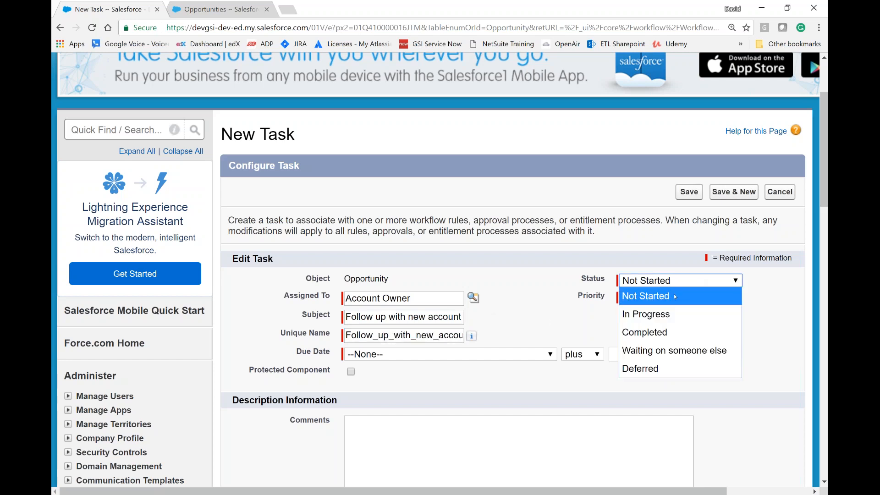
pyautogui.click(585, 313)
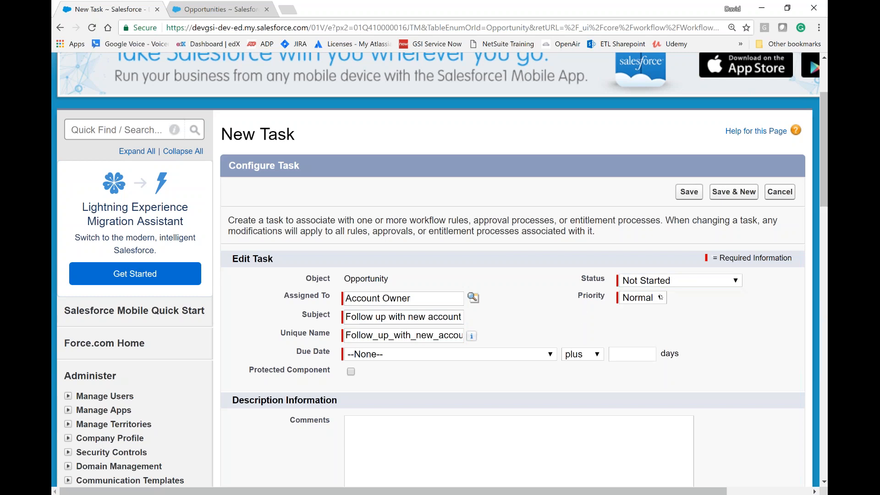
pyautogui.click(645, 299)
pyautogui.click(645, 312)
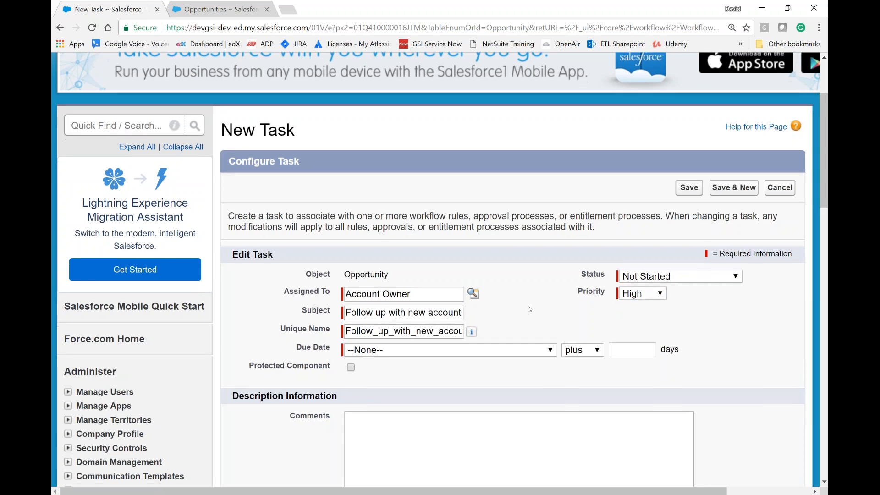
# Step: Set the task's due date to Rule Trigger Date plus 7 days
pyautogui.scroll(-1, 504, 313)
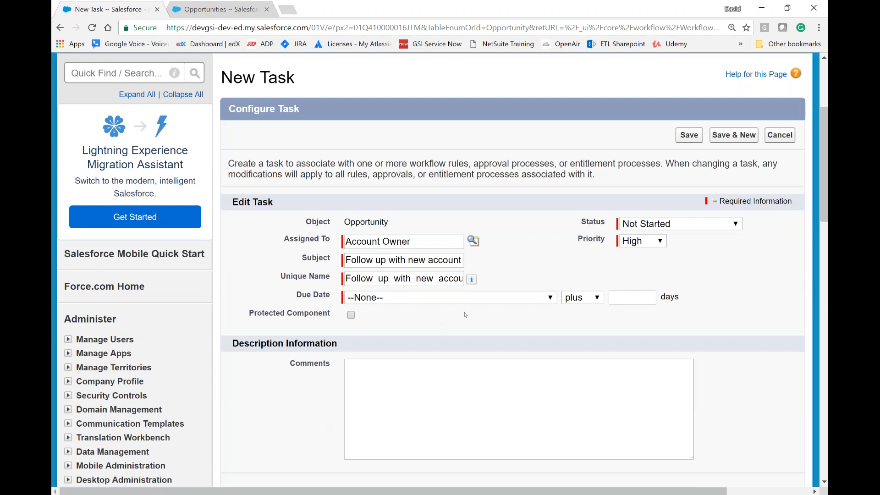
pyautogui.click(405, 298)
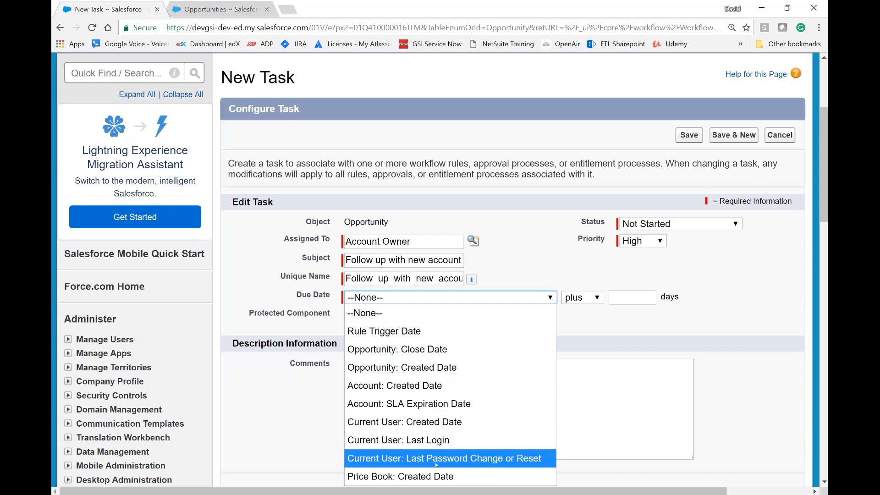
pyautogui.click(403, 333)
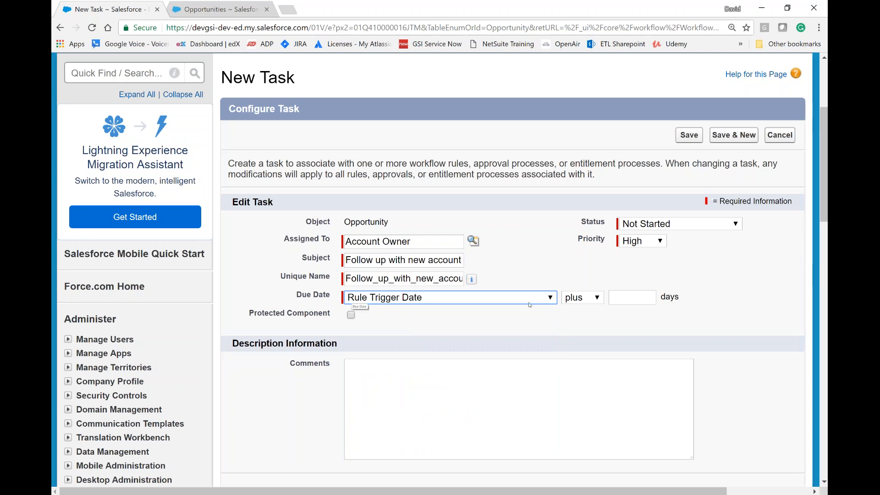
pyautogui.click(629, 298)
pyautogui.write('7')
pyautogui.click(617, 321)
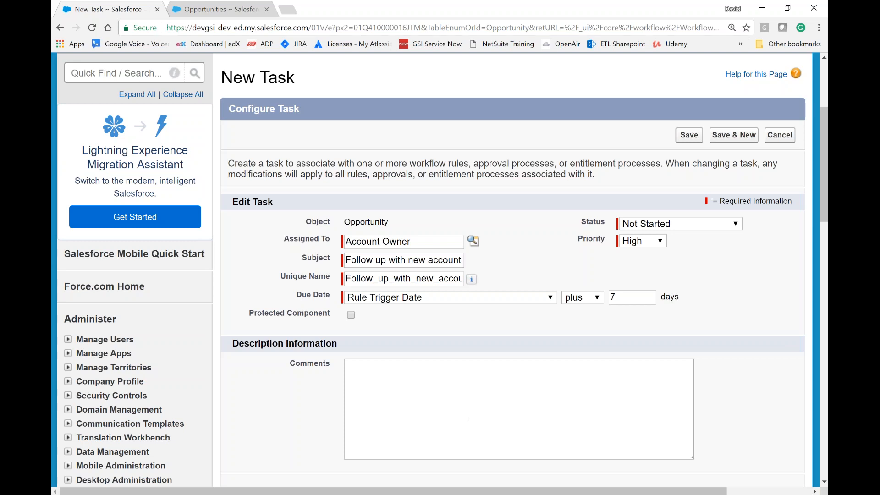
# Step: Leave the task's comments empty and save the new task
pyautogui.scroll(-2, 468, 419)
pyautogui.scroll(5, 723, 281)
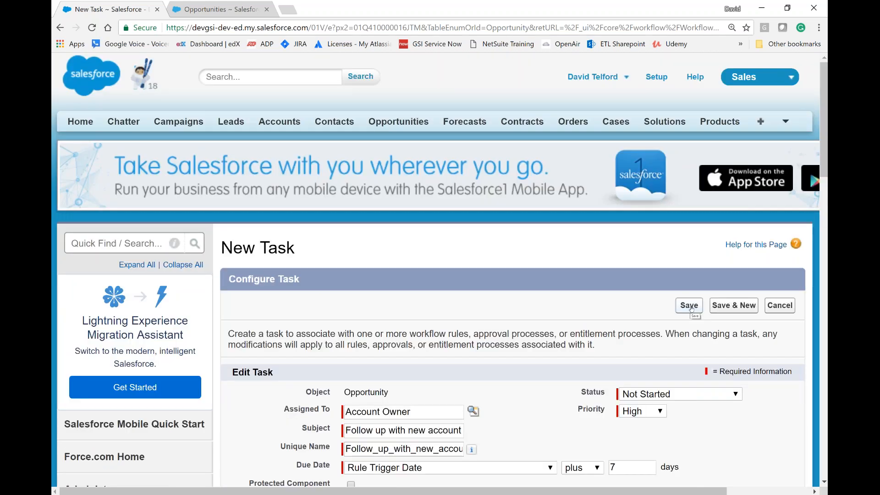
pyautogui.click(691, 306)
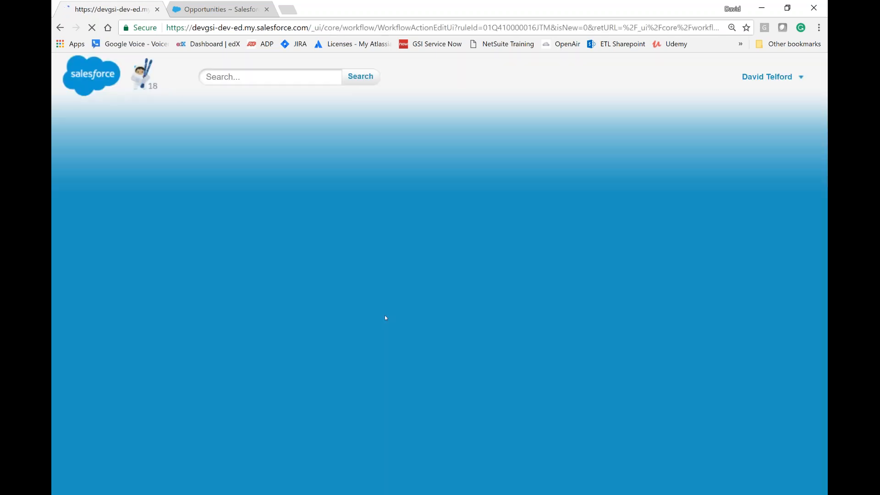
# Step: Finish specifying the rule's workflow actions with the follow-up task as the only action, and view the rule's detail page
pyautogui.scroll(-4, 379, 317)
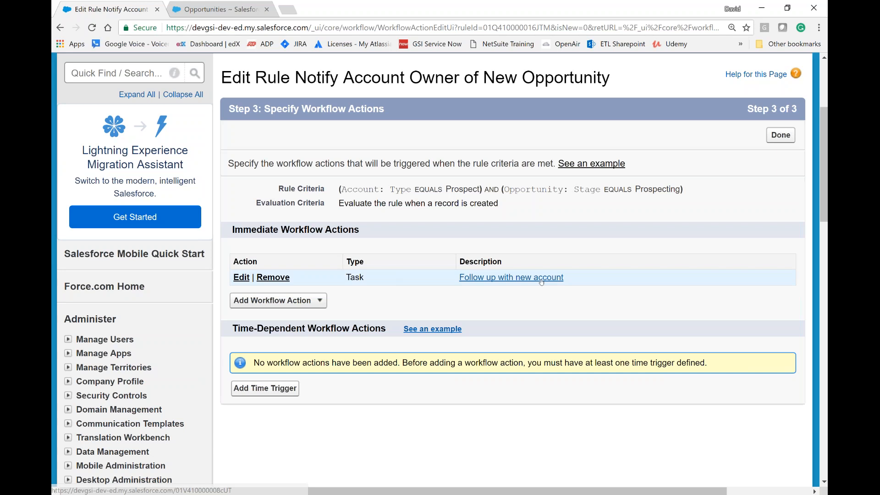
pyautogui.click(317, 301)
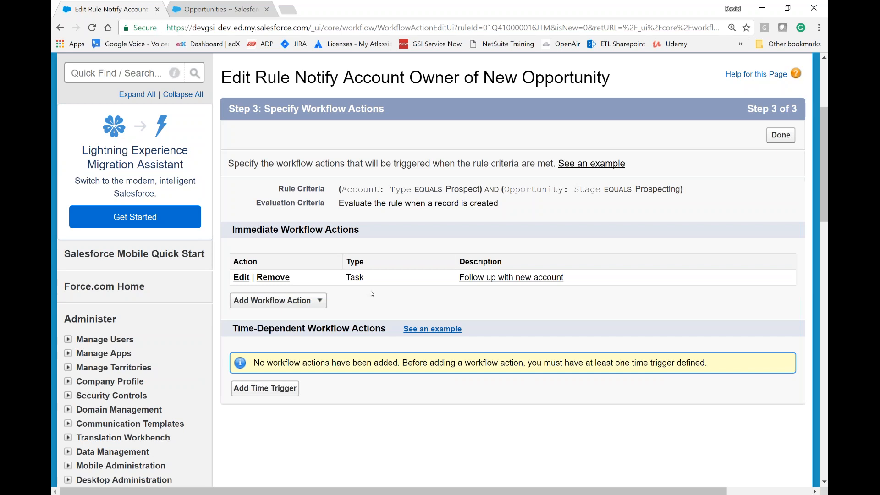
pyautogui.click(780, 137)
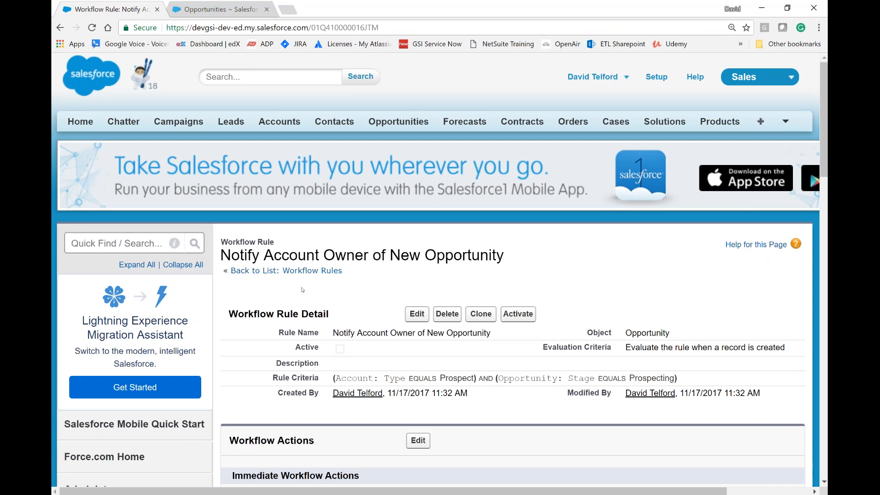
pyautogui.scroll(-2, 302, 289)
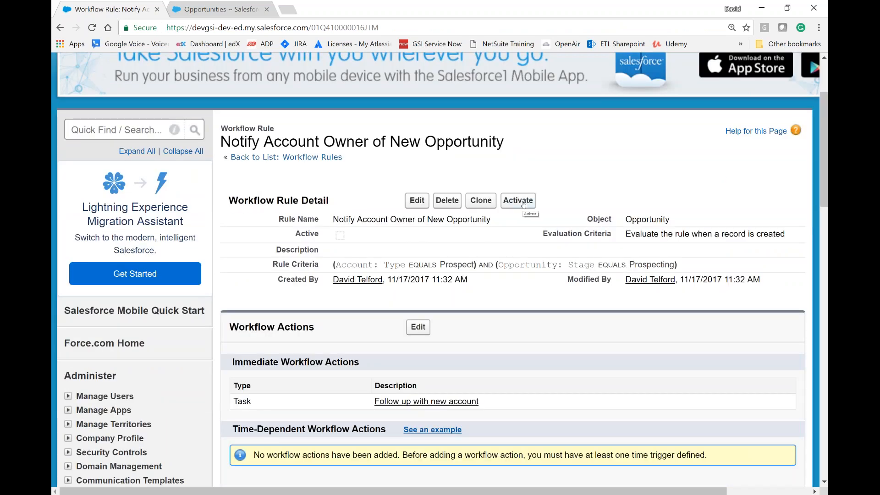
# Step: Activate the workflow rule and start a new opportunity from the All Opportunities list
pyautogui.click(524, 202)
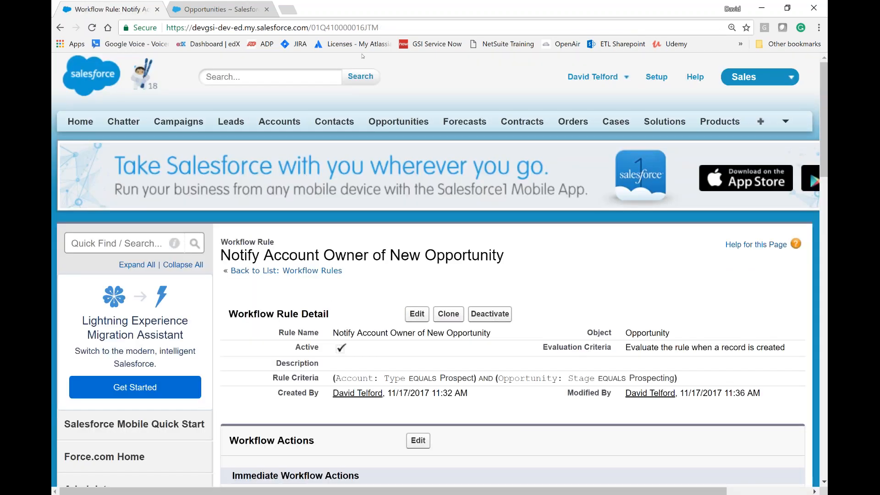
pyautogui.click(220, 12)
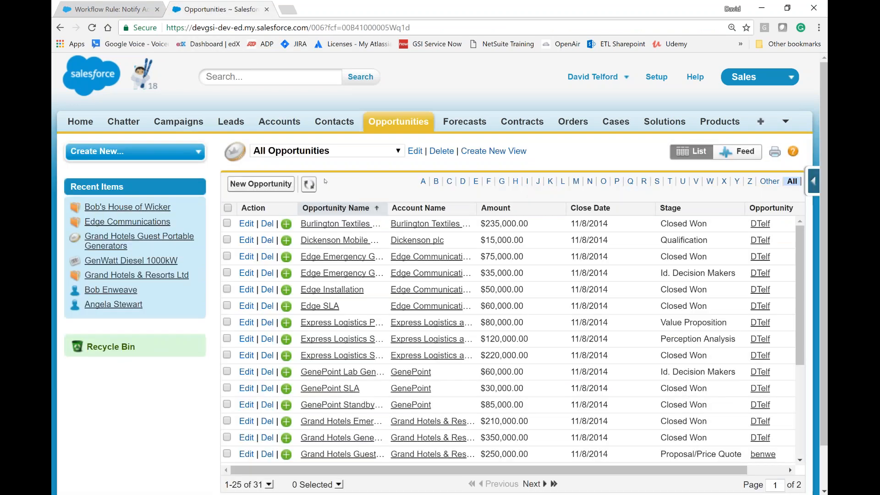
pyautogui.click(262, 185)
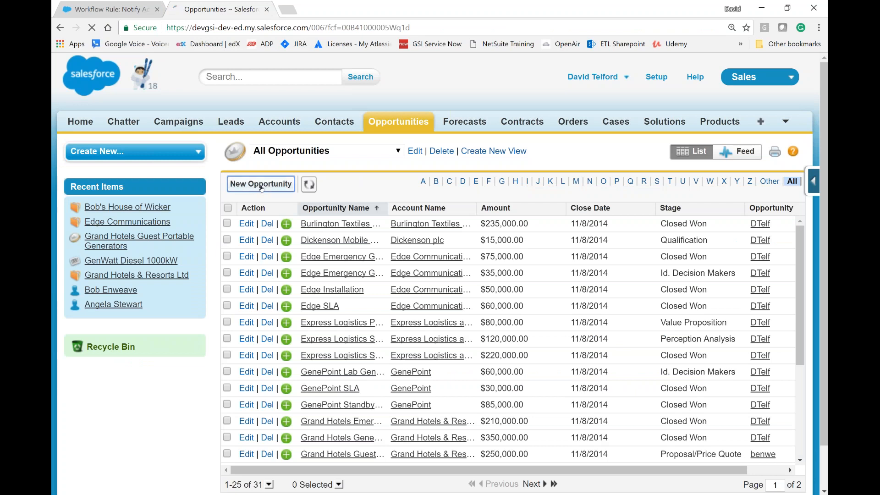
pyautogui.click(516, 203)
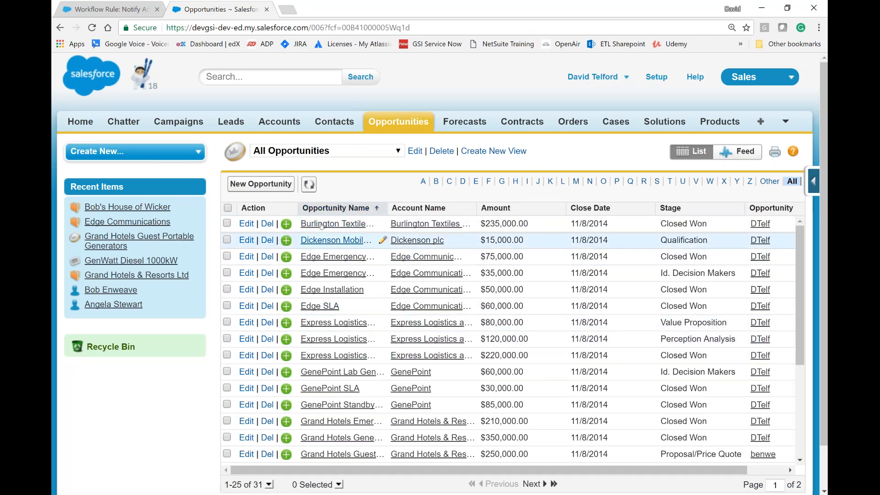
pyautogui.click(279, 184)
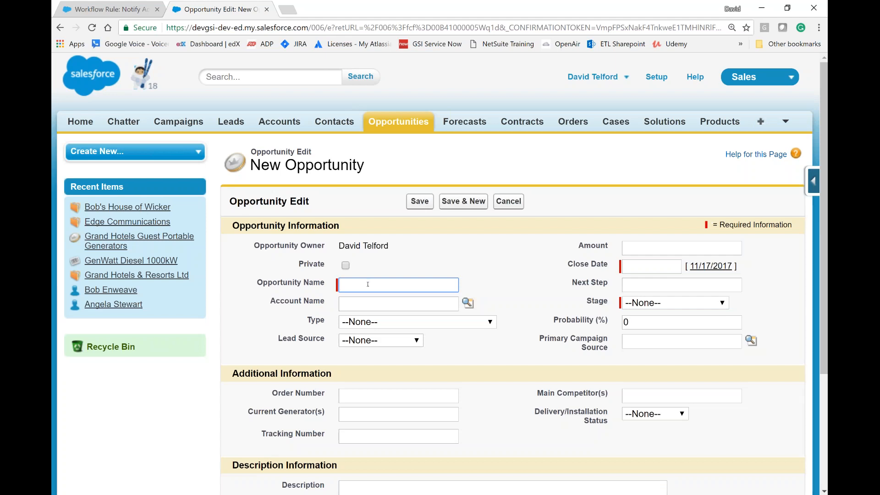
# Step: Name the opportunity "Bob's New Opportunity" and link it to the account Bob's House of Wicker
pyautogui.write("Bob's New Opportunity")
pyautogui.press('Tab')
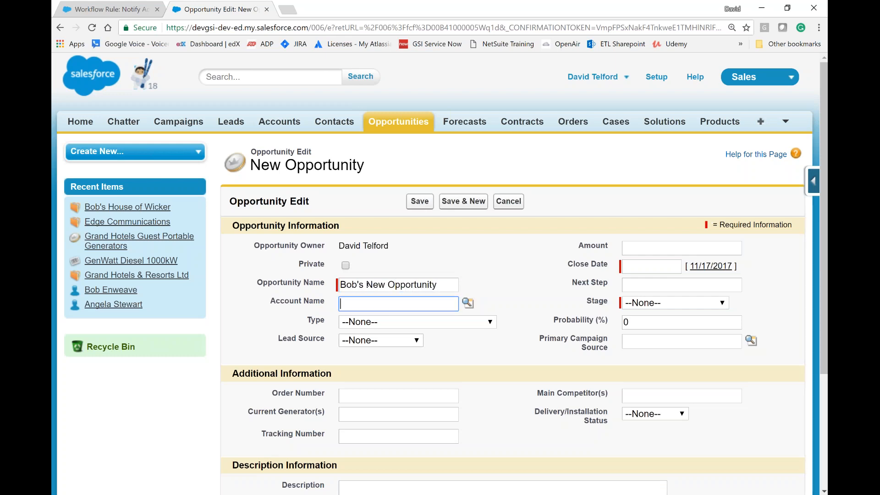
pyautogui.click(468, 303)
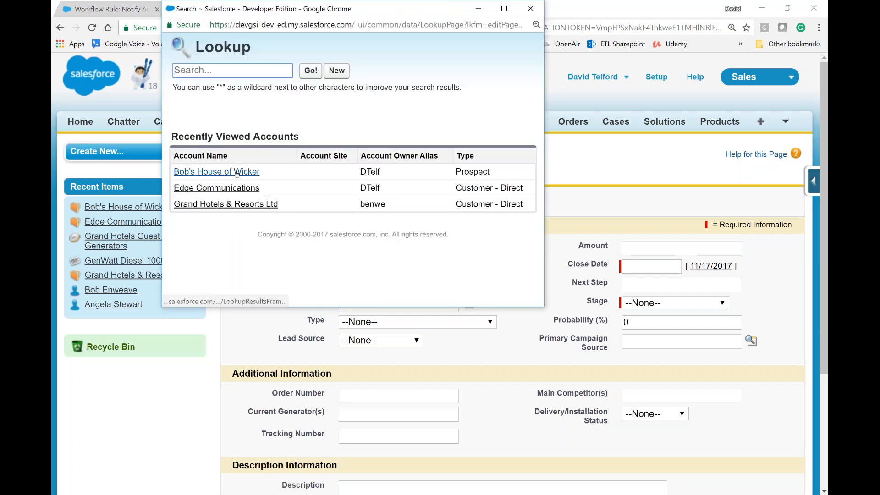
pyautogui.click(240, 172)
# Step: Set the opportunity's type to New Customer and its lead source to Web
pyautogui.click(443, 326)
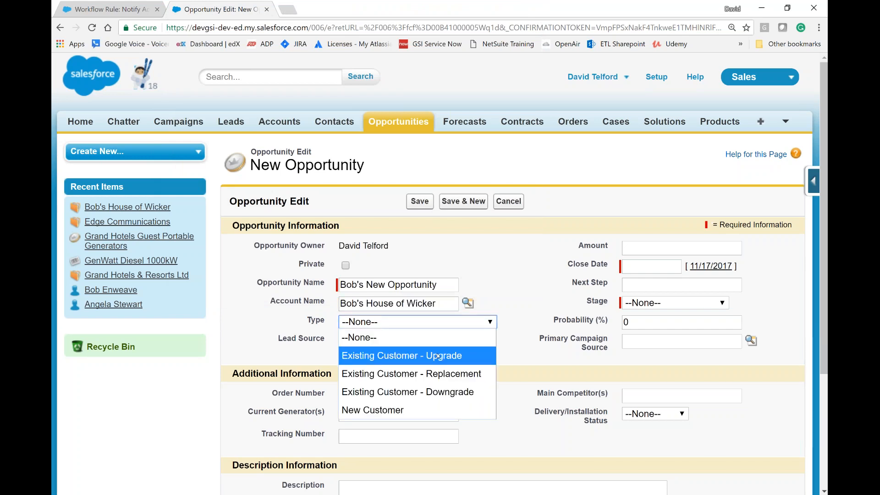
pyautogui.click(396, 411)
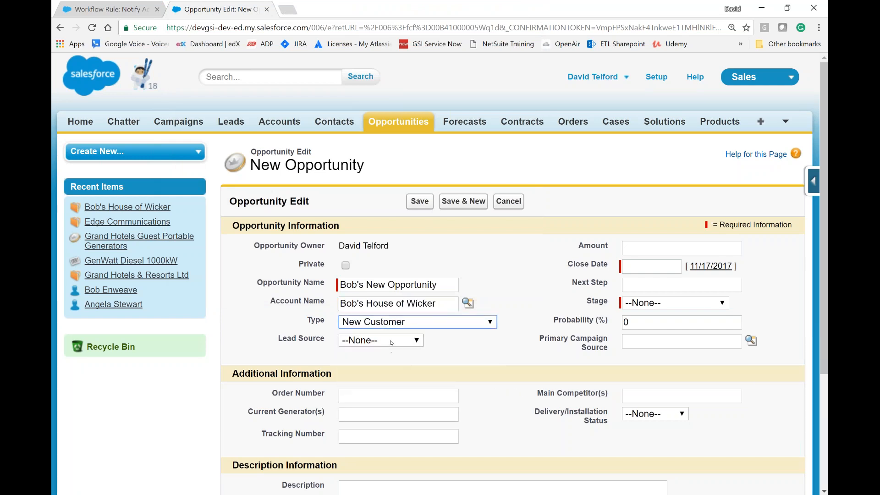
pyautogui.click(390, 340)
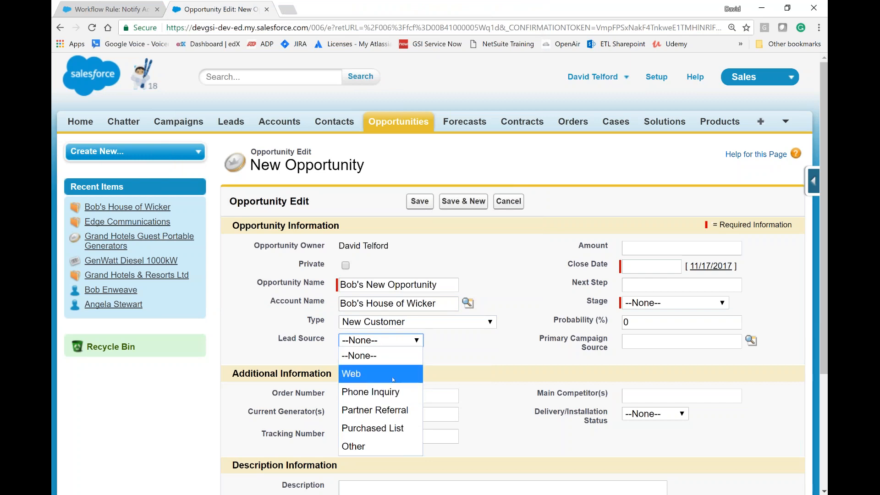
pyautogui.click(385, 374)
# Step: Set the opportunity's close date to 11/30/2017 and its stage to Prospecting, leaving the amount empty
pyautogui.click(654, 248)
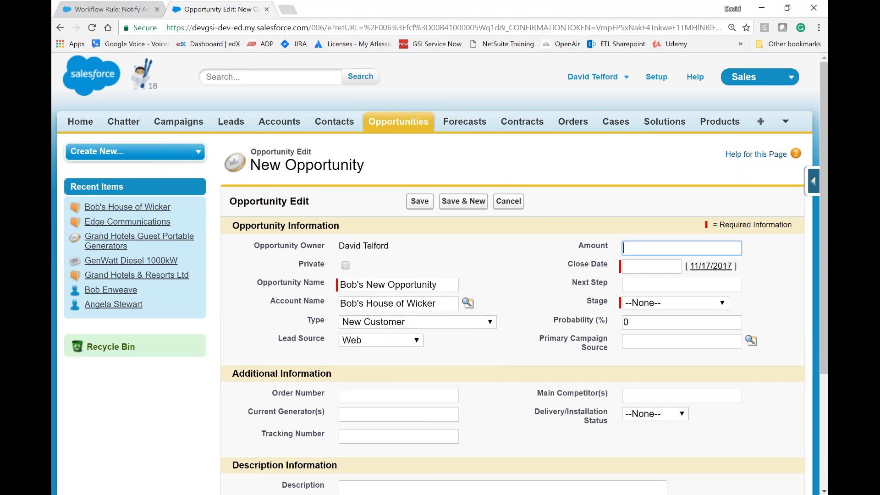
pyautogui.click(640, 266)
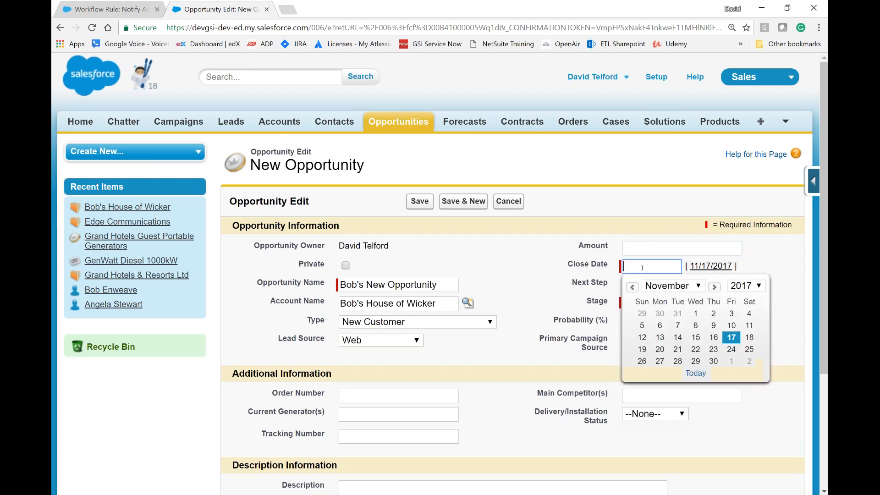
pyautogui.click(714, 362)
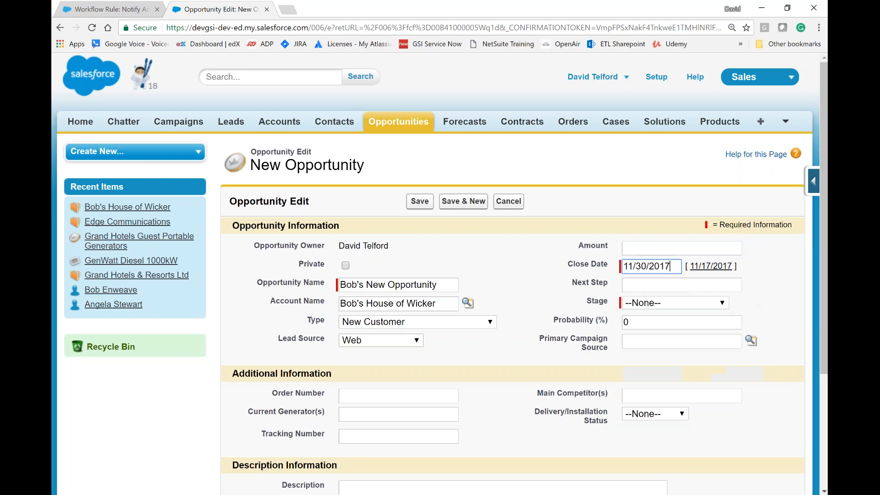
pyautogui.click(654, 302)
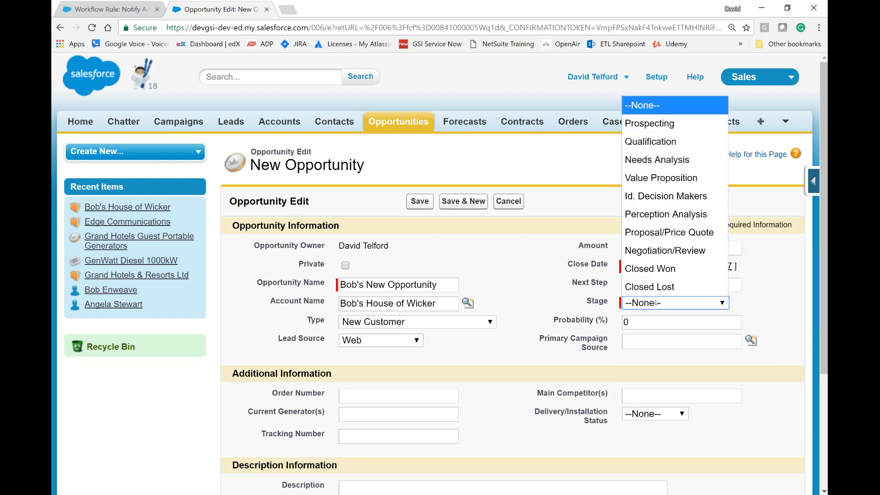
pyautogui.click(666, 125)
pyautogui.click(540, 294)
# Step: Save the new opportunity, leaving the additional information and description empty
pyautogui.scroll(-3, 540, 293)
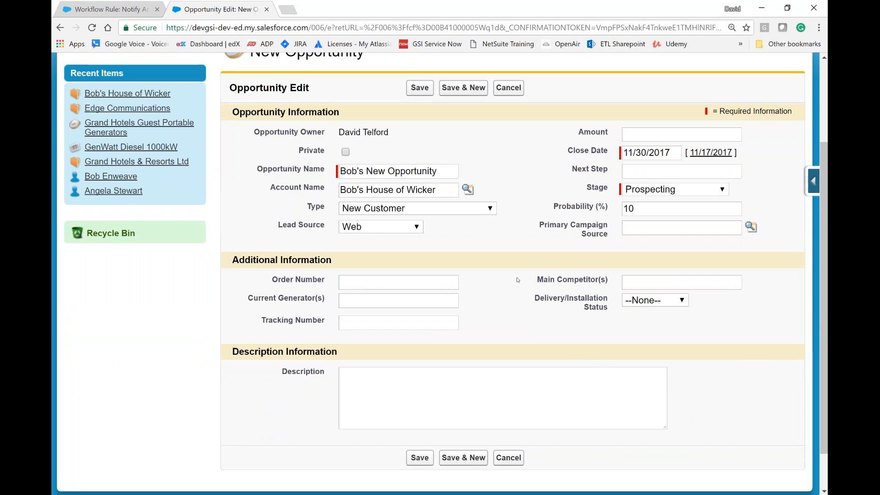
pyautogui.scroll(1, 519, 279)
pyautogui.scroll(1, 518, 279)
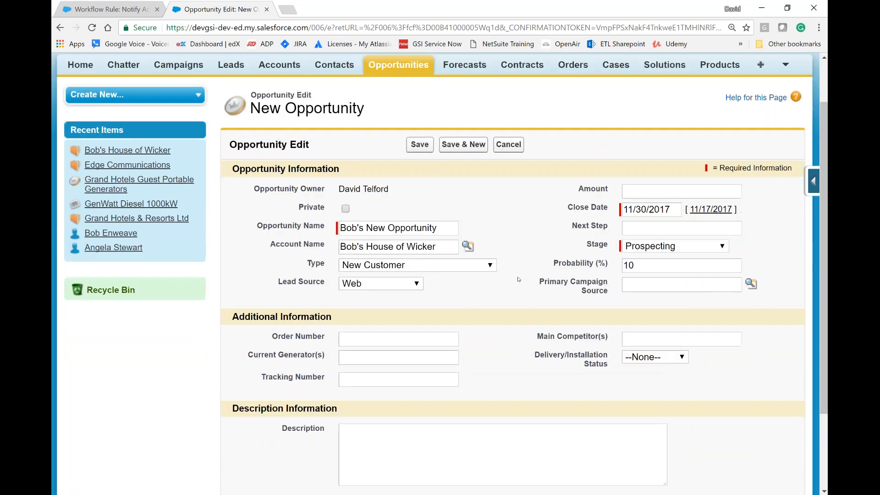
pyautogui.click(423, 145)
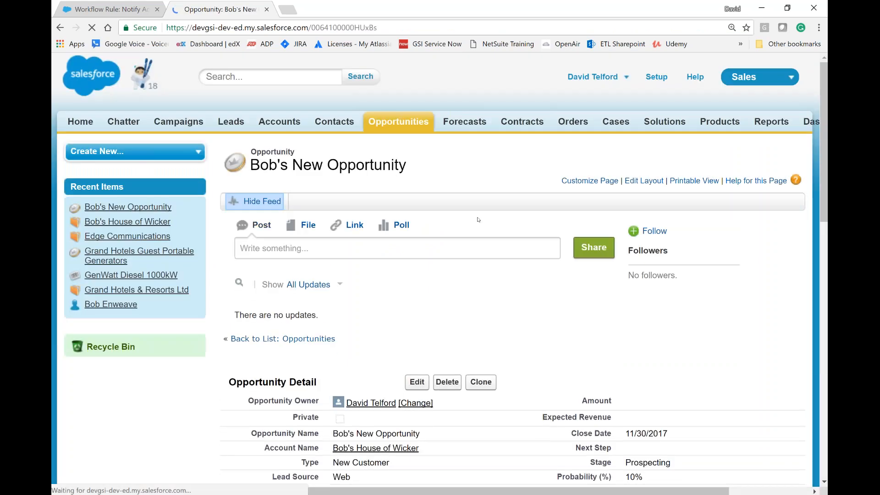
# Step: Check the saved opportunity's details and open activities for the follow-up task from the workflow rule
pyautogui.scroll(-5, 331, 299)
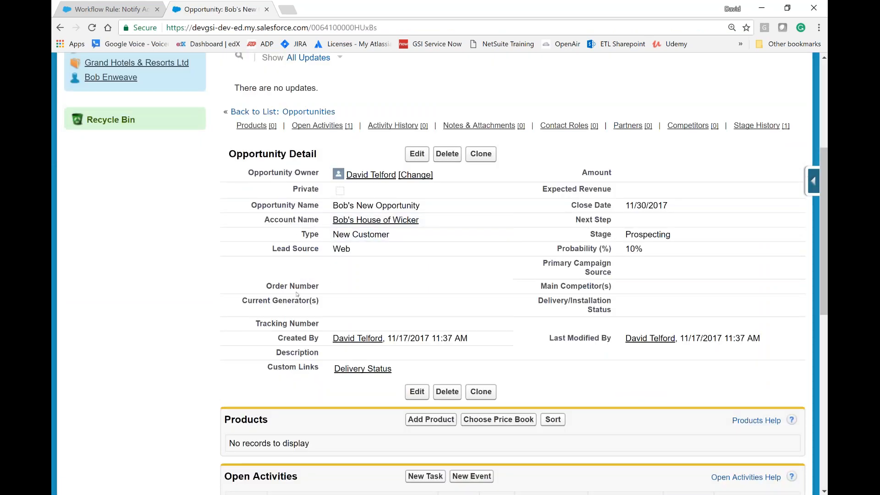
pyautogui.scroll(-4, 297, 295)
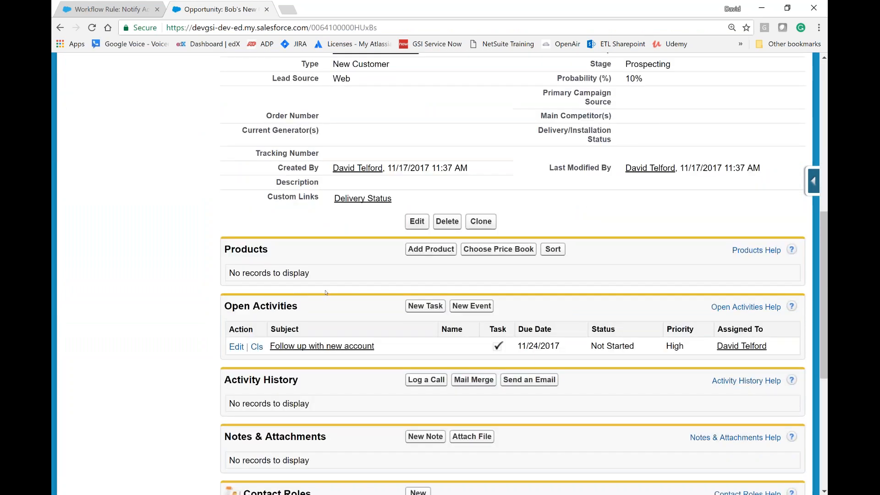
pyautogui.scroll(6, 326, 292)
pyautogui.scroll(-4, 302, 319)
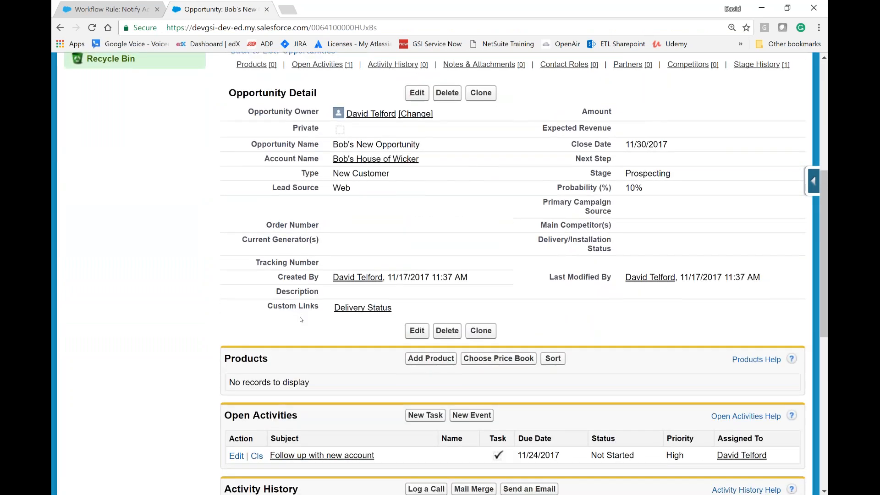
pyautogui.scroll(-3, 301, 319)
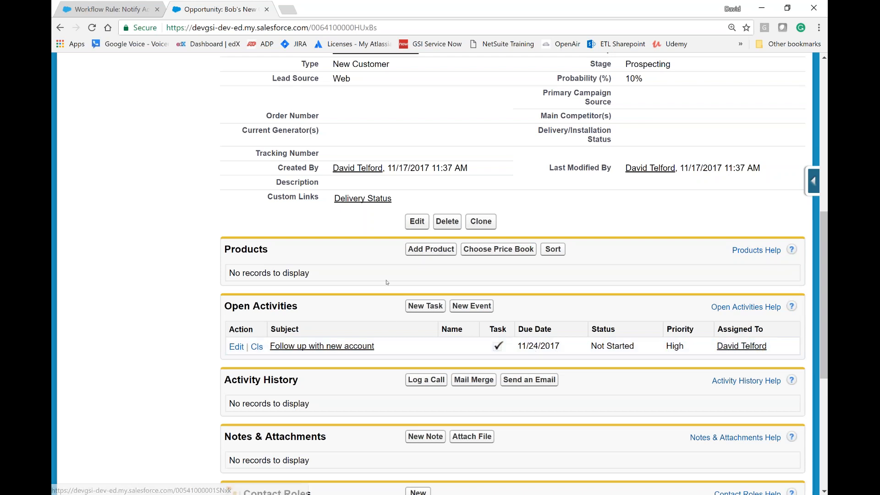
# Step: Open the opportunity's account, Bob's House of Wicker, and check its open activities for the follow-up task
pyautogui.scroll(6, 385, 262)
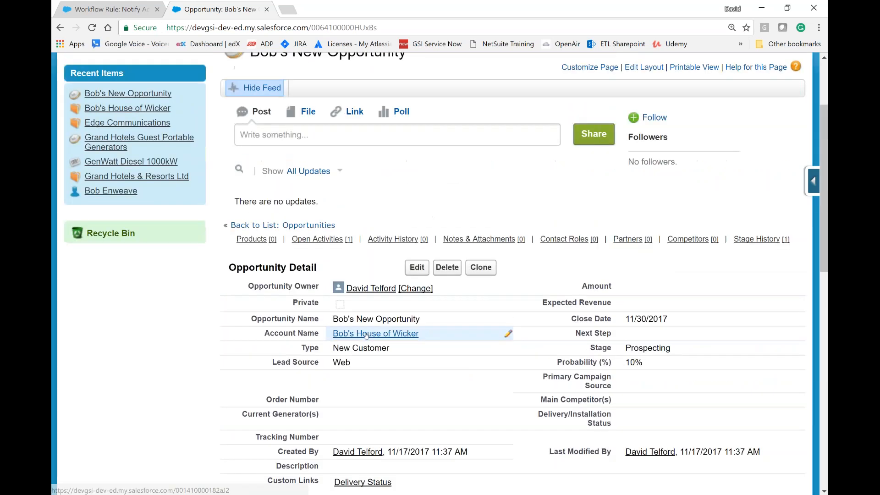
pyautogui.click(368, 334)
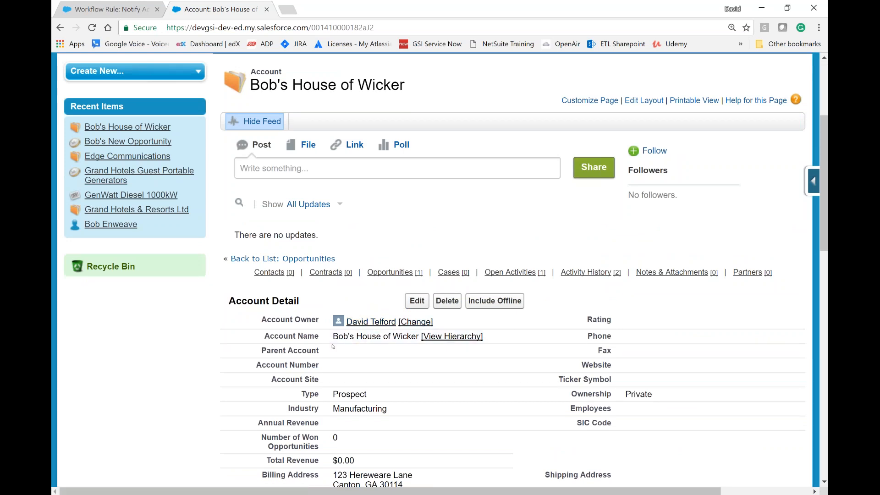
pyautogui.scroll(-5, 334, 347)
pyautogui.scroll(-6, 333, 345)
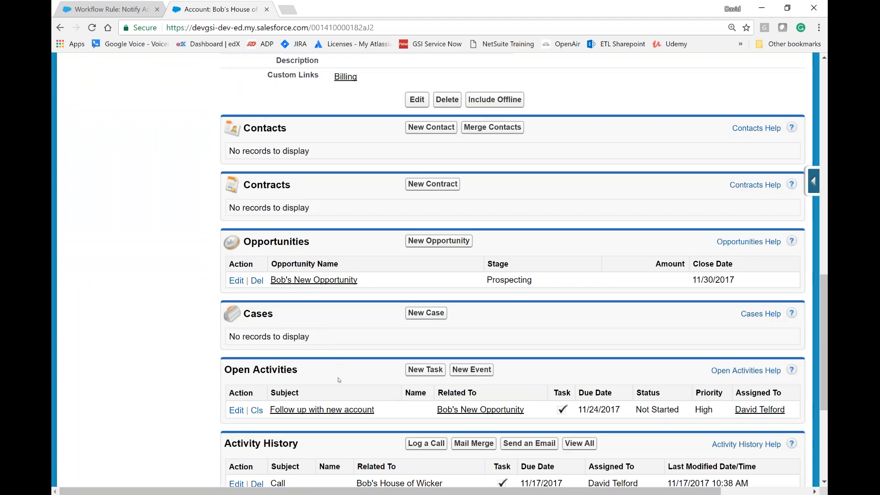
pyautogui.click(325, 414)
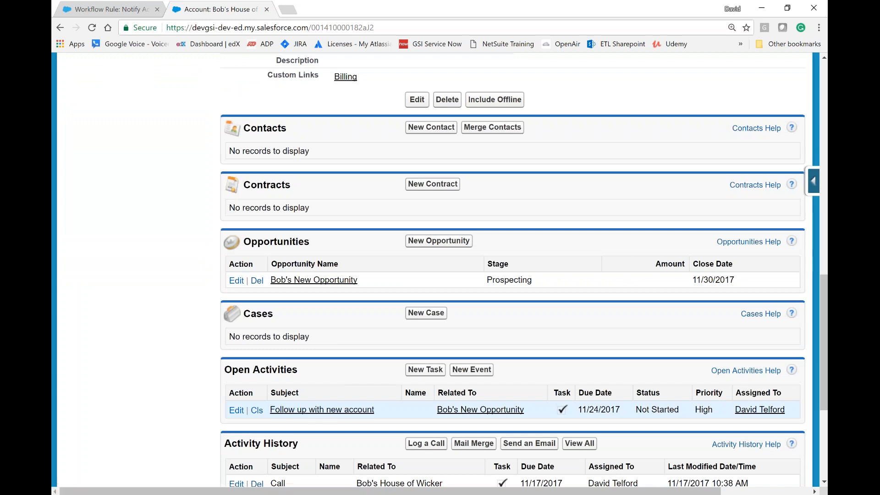
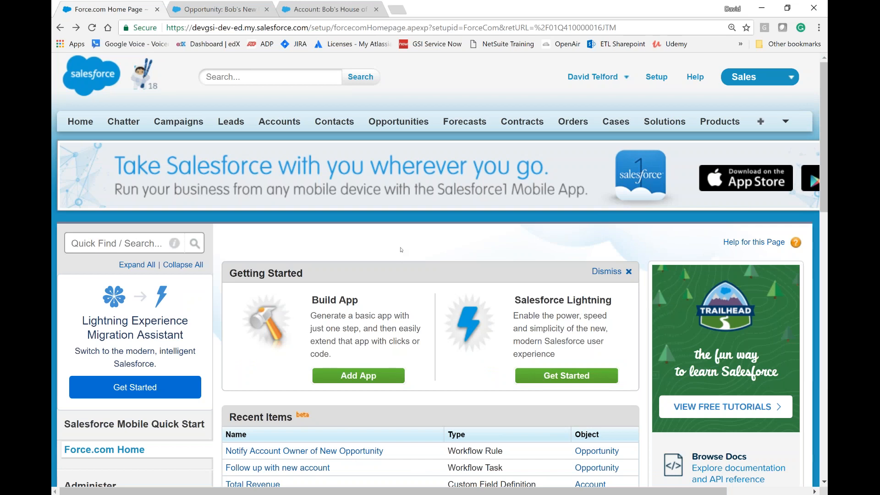
# Step: Find Process Builder in Setup by searching for "process buil" and open it
pyautogui.click(130, 245)
pyautogui.write('process buil')
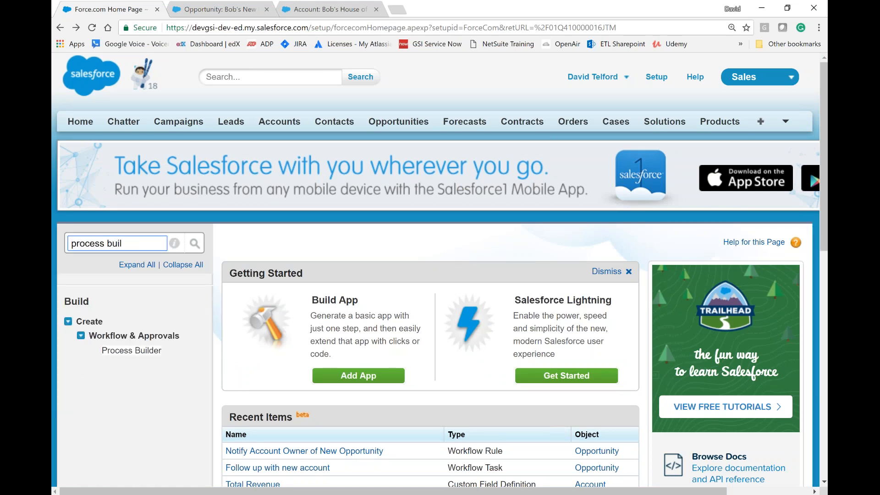
pyautogui.click(131, 351)
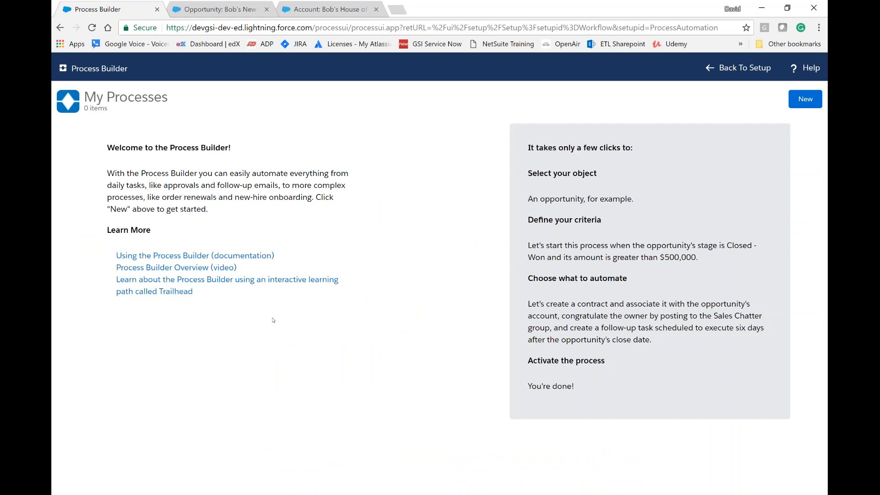
# Step: Start a new process and name it Opportunity Contract Process, with the API name Opportunity_Contract_Process
pyautogui.click(801, 100)
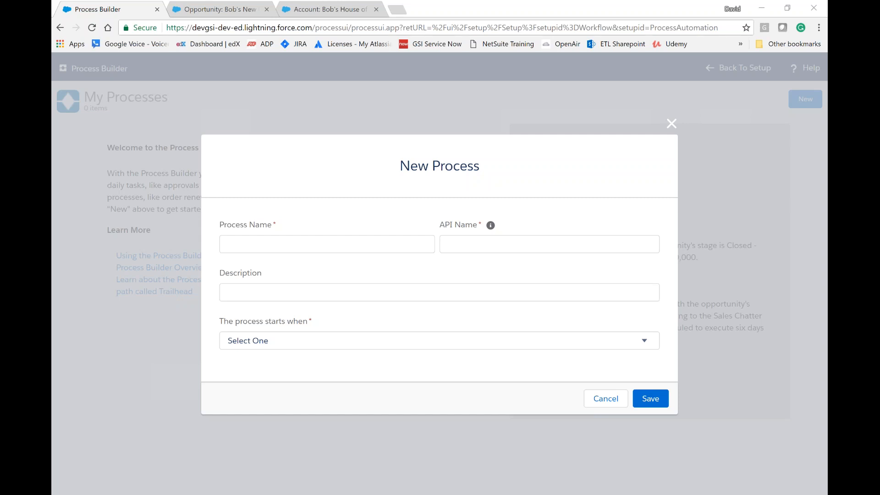
pyautogui.click(318, 245)
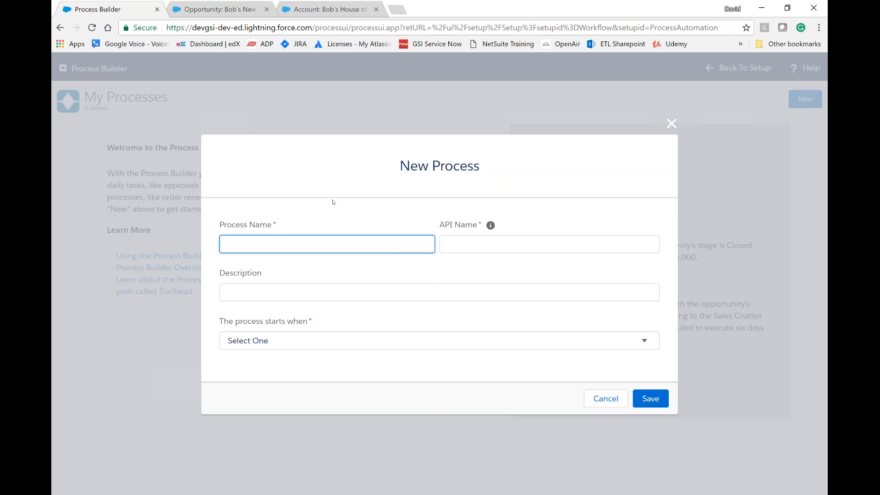
pyautogui.write('Opportunity Contract Process')
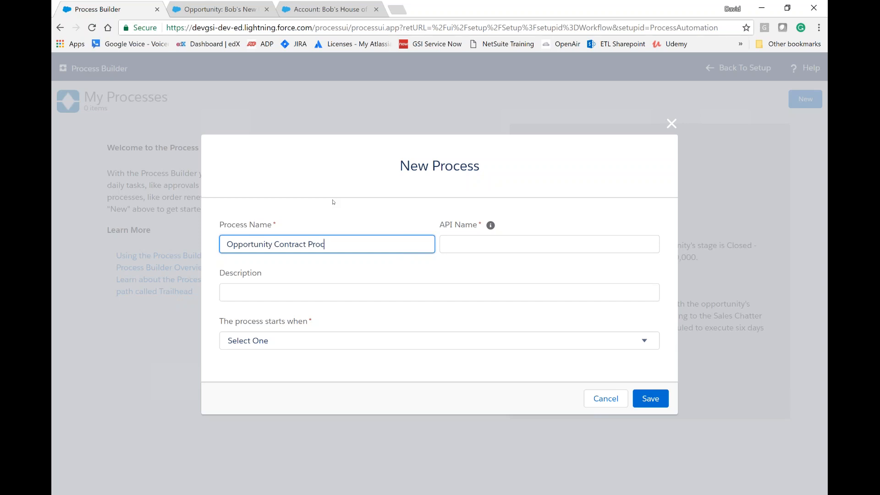
pyautogui.press('Tab')
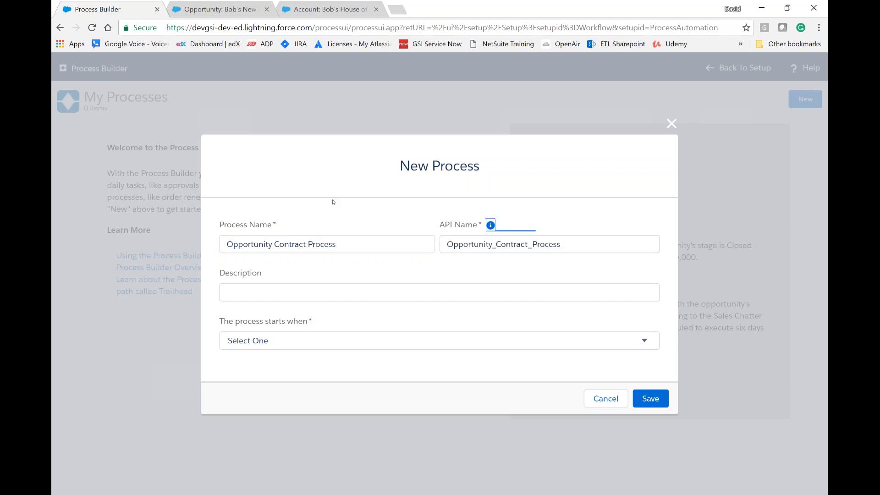
# Step: Set the process to start when a record changes, leave its description empty, and save it
pyautogui.click(295, 287)
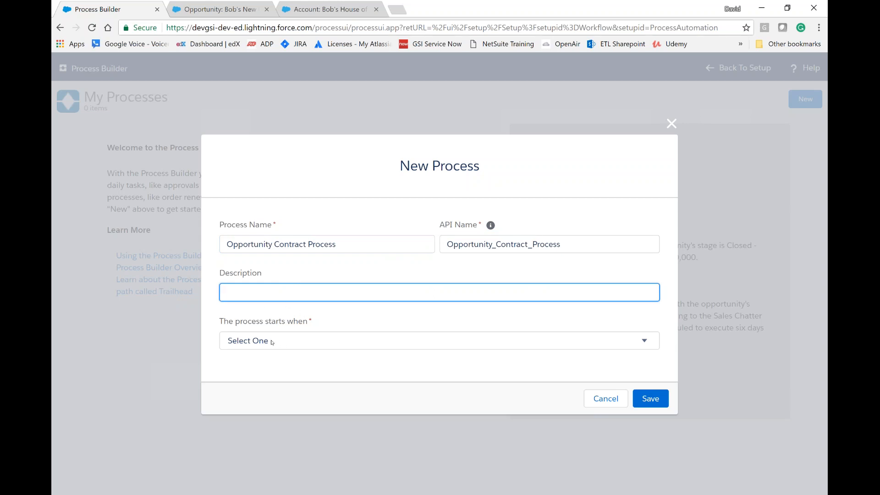
pyautogui.click(368, 342)
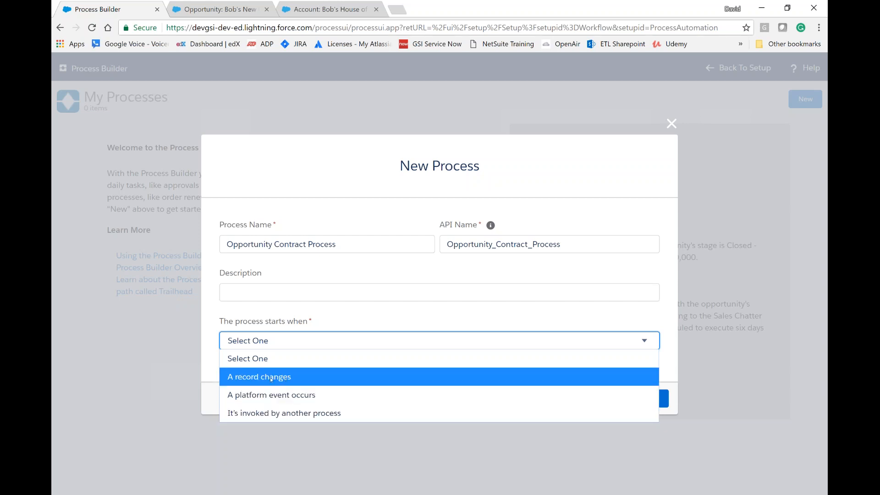
pyautogui.click(301, 377)
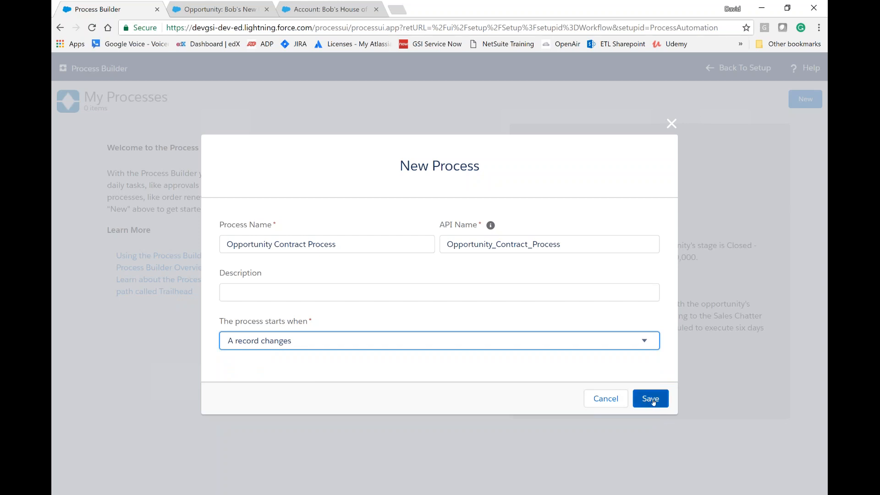
pyautogui.click(651, 400)
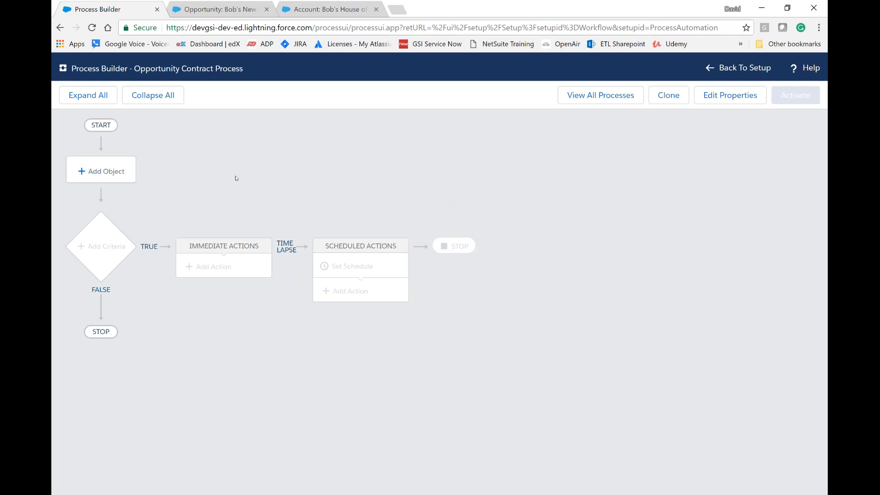
# Step: Set the process object to Opportunity, starting when a record is created or edited, and save the object settings
pyautogui.click(116, 174)
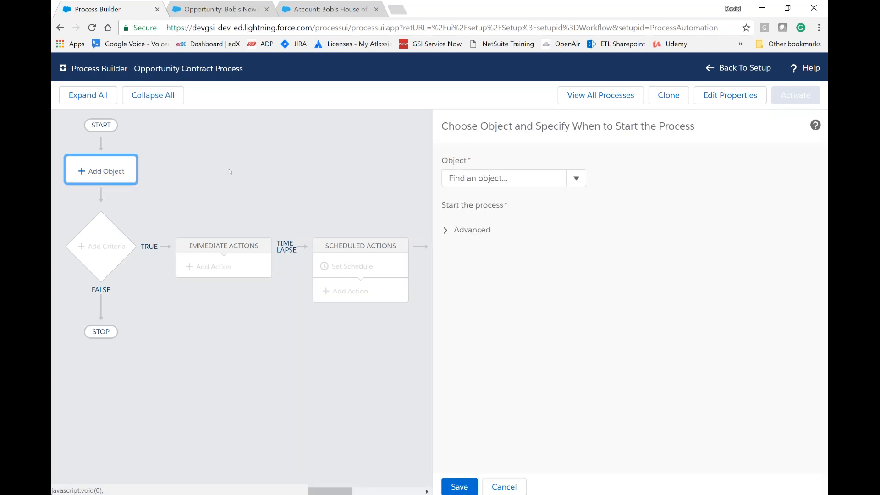
pyautogui.click(576, 178)
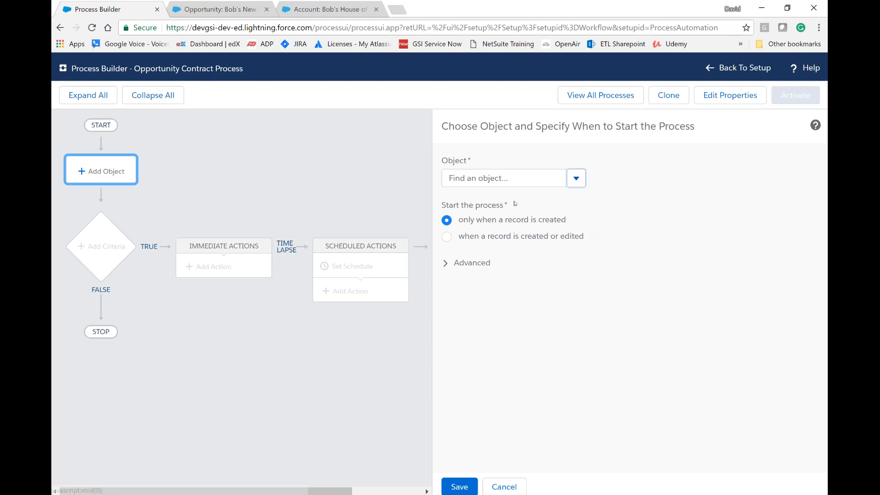
pyautogui.scroll(-15, 494, 236)
pyautogui.scroll(5, 485, 232)
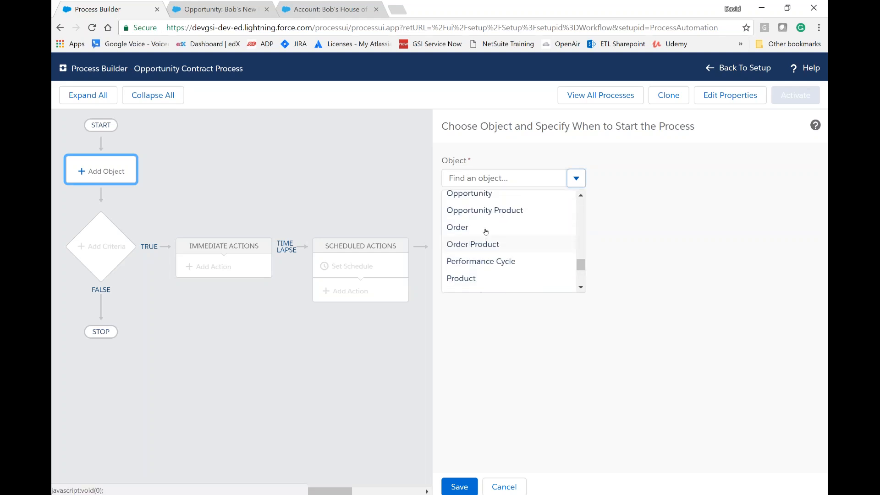
pyautogui.click(482, 195)
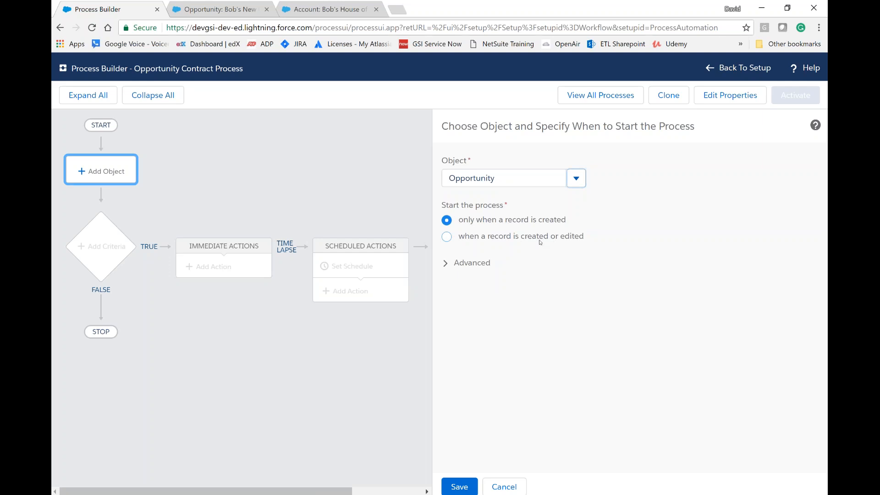
pyautogui.click(447, 237)
pyautogui.click(468, 487)
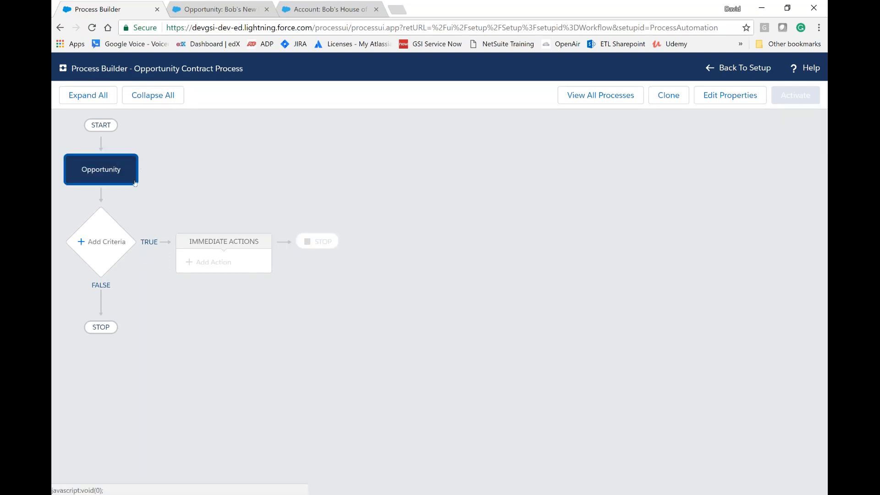
# Step: Add a criteria node named Goes to Negotiation, keeping its actions dependent on conditions being met
pyautogui.click(105, 244)
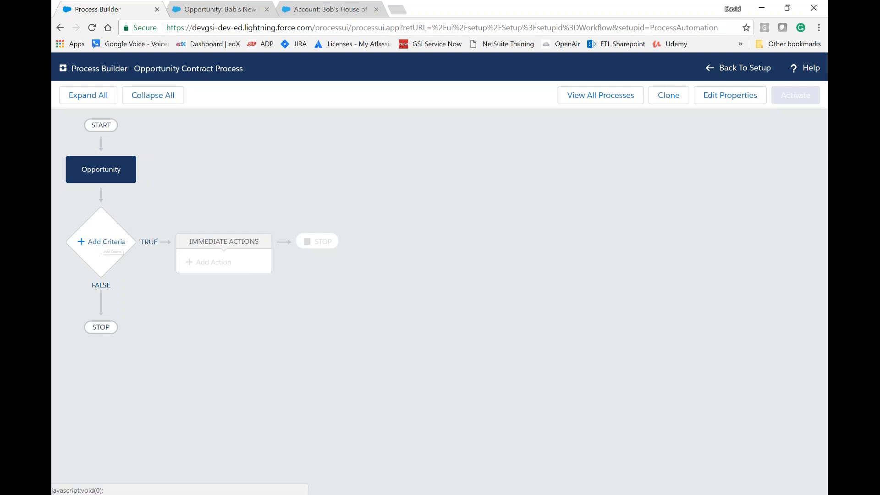
pyautogui.click(439, 183)
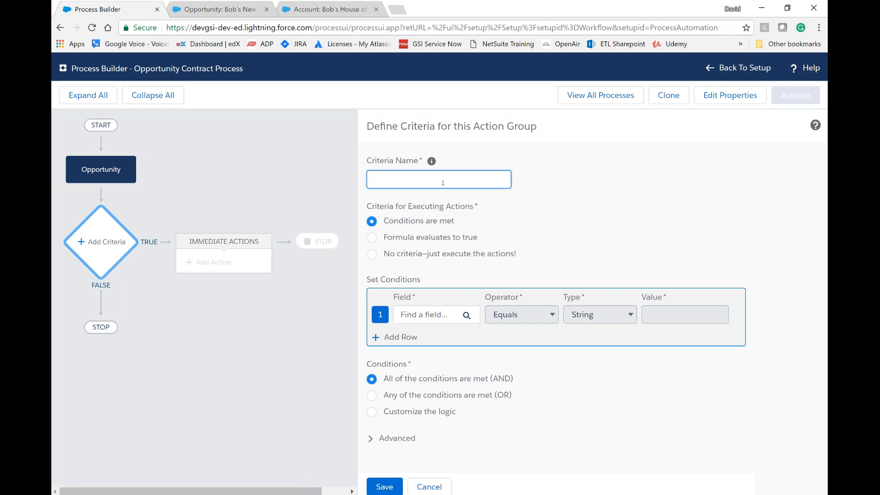
pyautogui.write('Goes to Negotiation')
pyautogui.press('Tab')
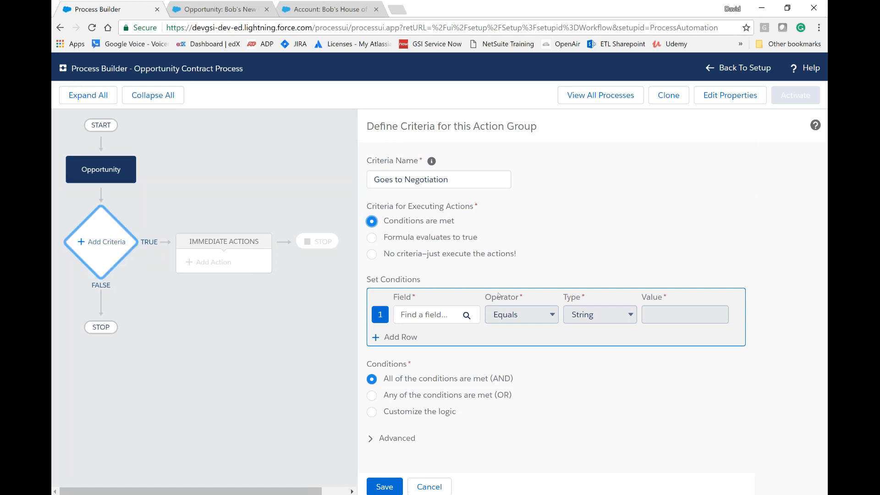
# Step: Choose the Opportunity's Stage field for the first condition of the Goes to Negotiation criteria
pyautogui.click(448, 318)
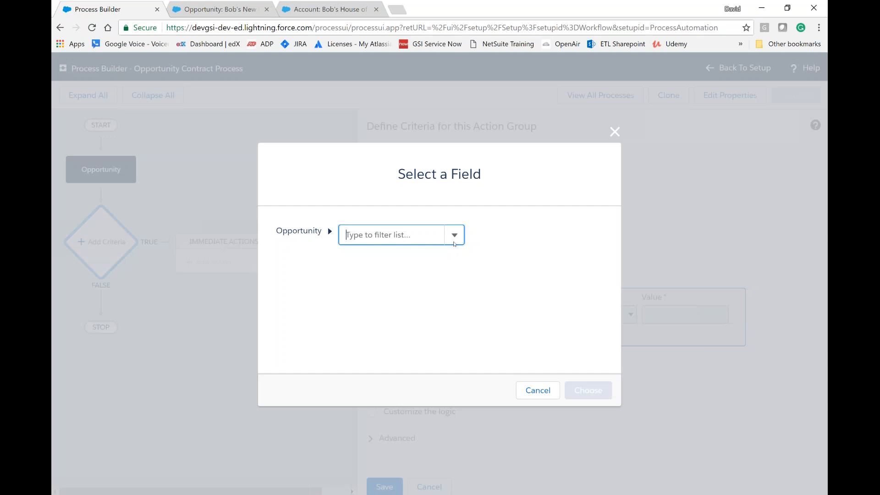
pyautogui.click(454, 235)
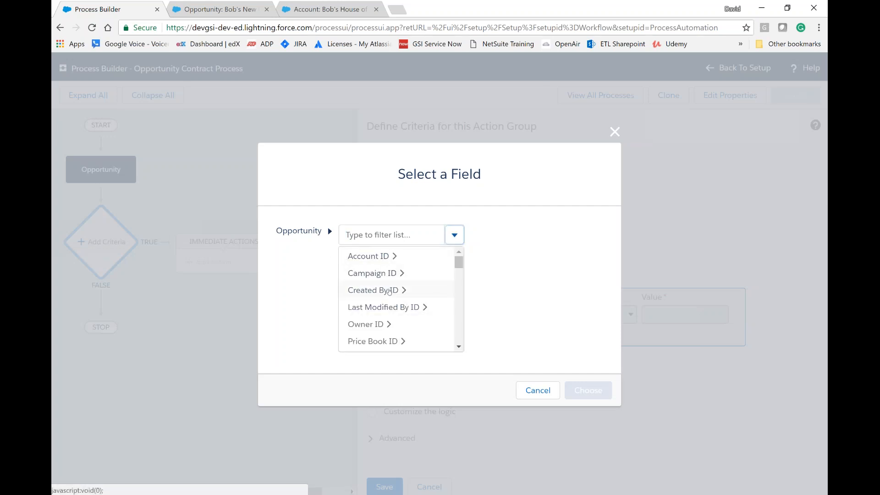
pyautogui.scroll(-1, 404, 296)
pyautogui.scroll(-8, 402, 293)
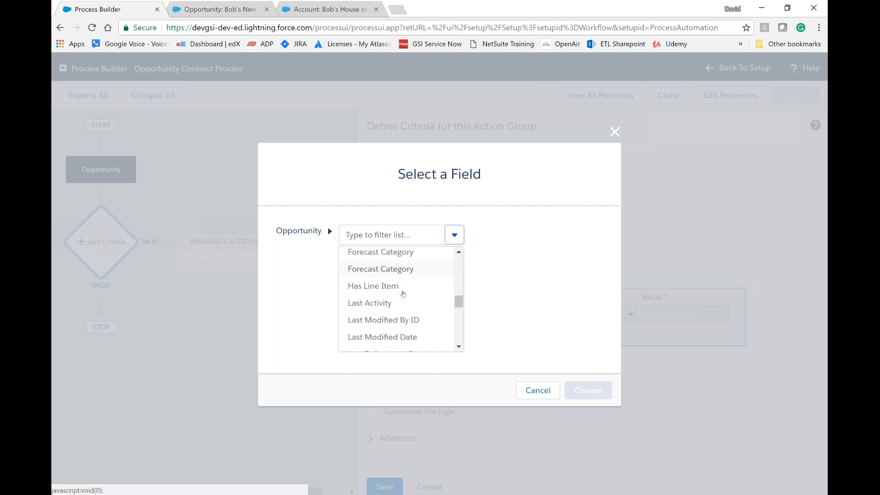
pyautogui.scroll(-4, 403, 297)
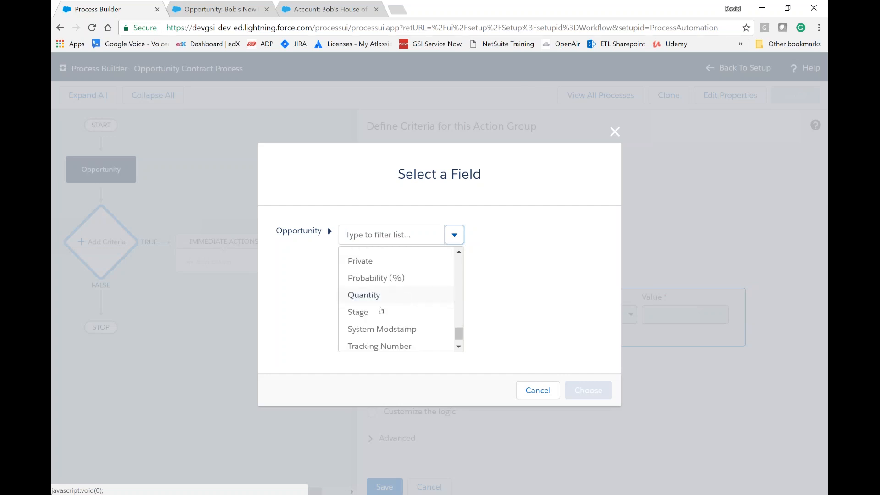
pyautogui.click(380, 312)
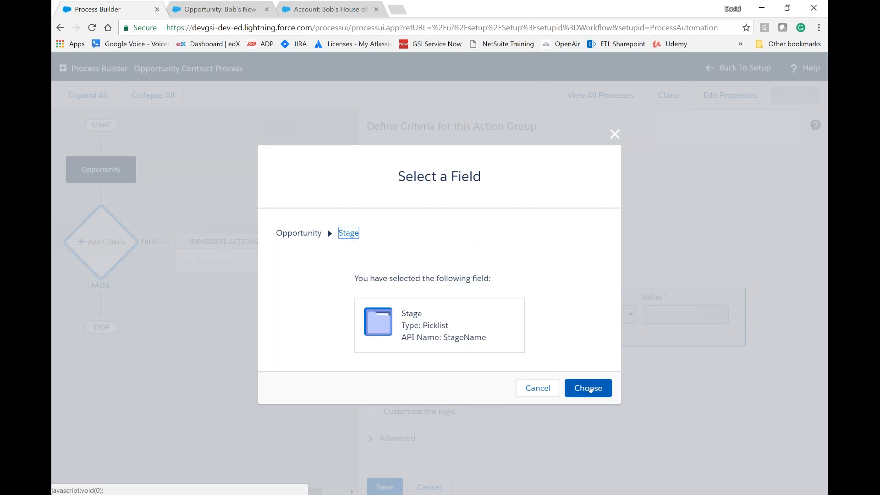
pyautogui.click(590, 389)
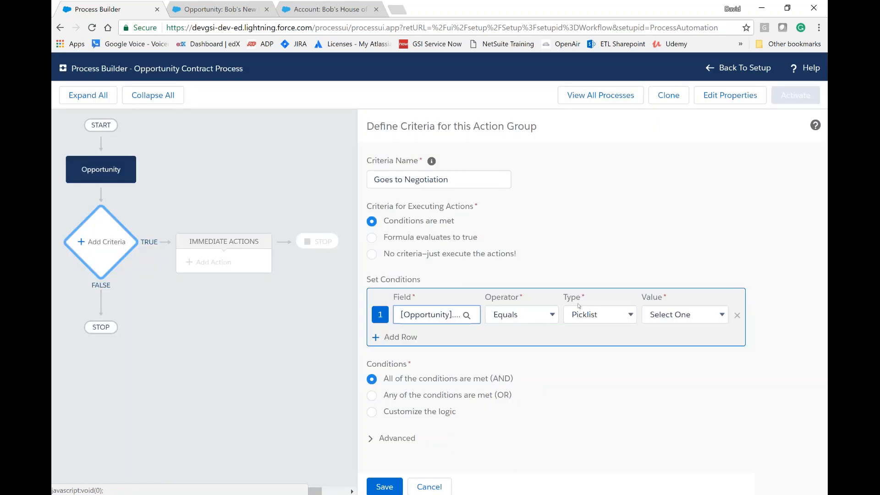
# Step: Set the Stage condition to equal the picklist value Negotiation/Review and save the criteria
pyautogui.click(630, 315)
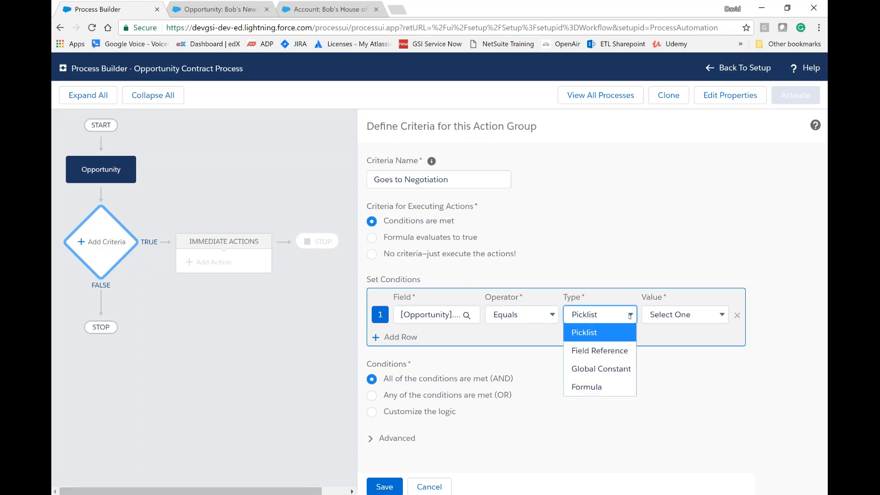
pyautogui.click(630, 315)
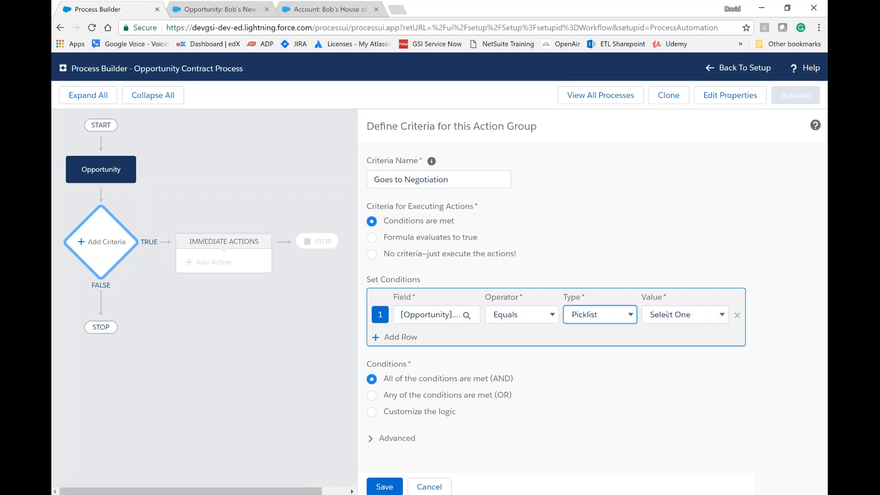
pyautogui.click(722, 315)
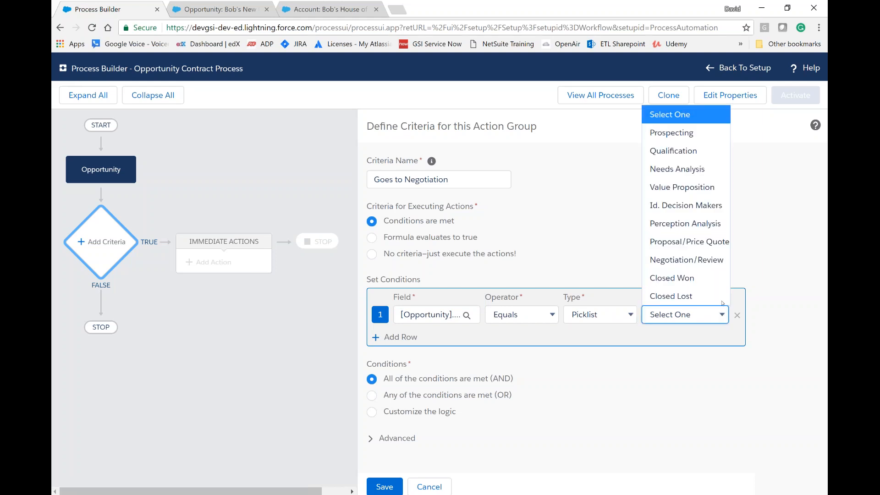
pyautogui.click(712, 260)
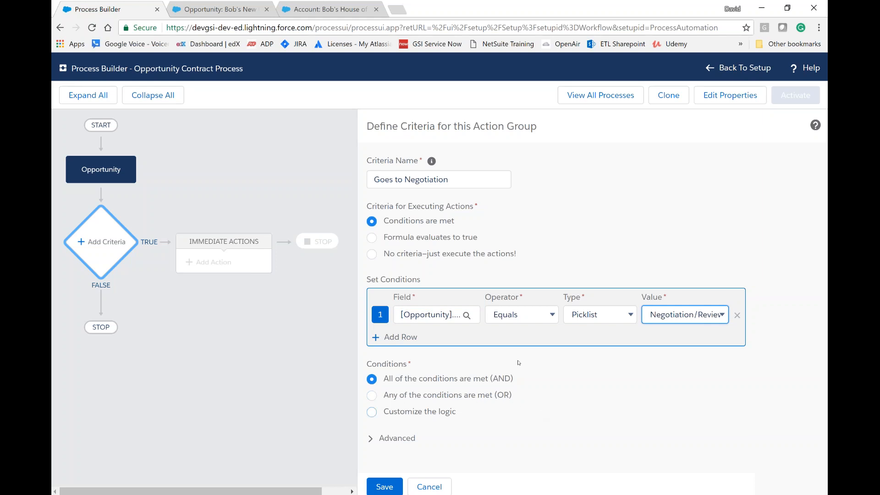
pyautogui.click(389, 488)
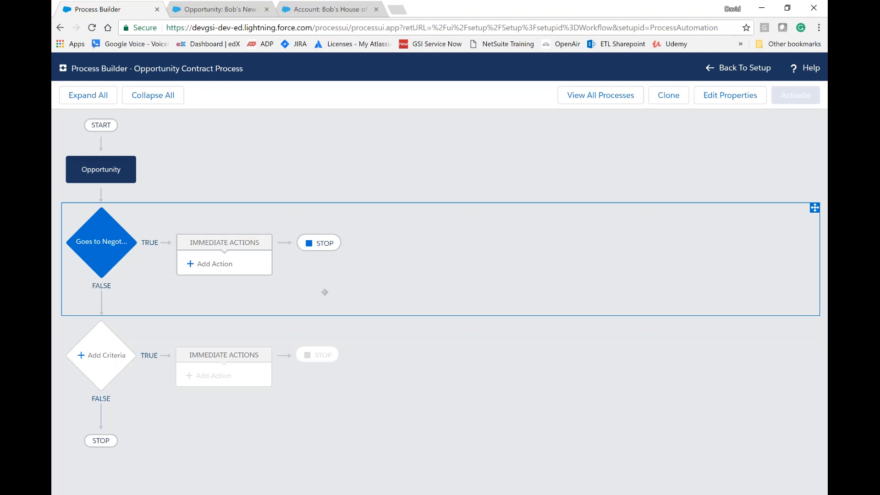
# Step: Add an immediate action of type Create a Record to the Goes to Negotiation criteria and name it Create a Contract
pyautogui.click(212, 268)
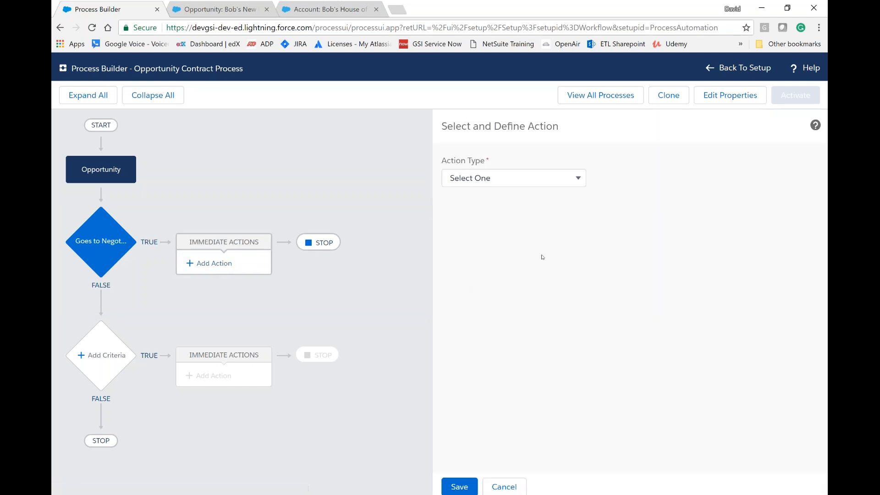
pyautogui.click(579, 180)
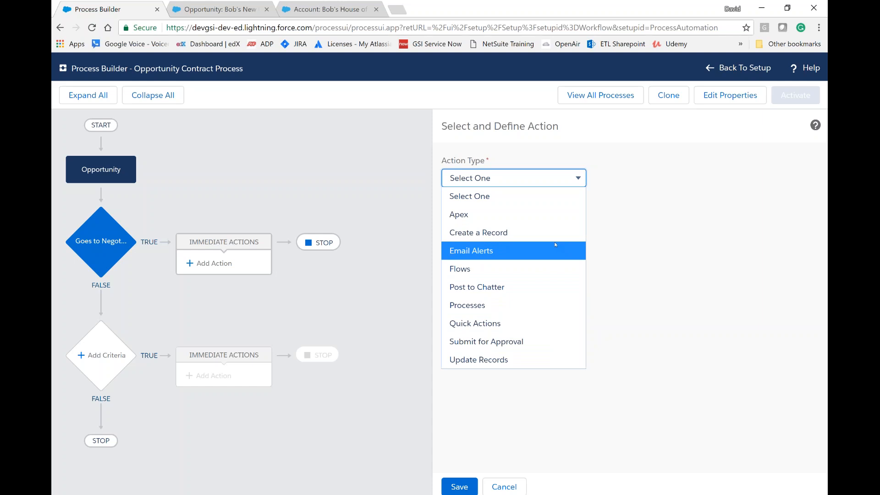
pyautogui.click(502, 234)
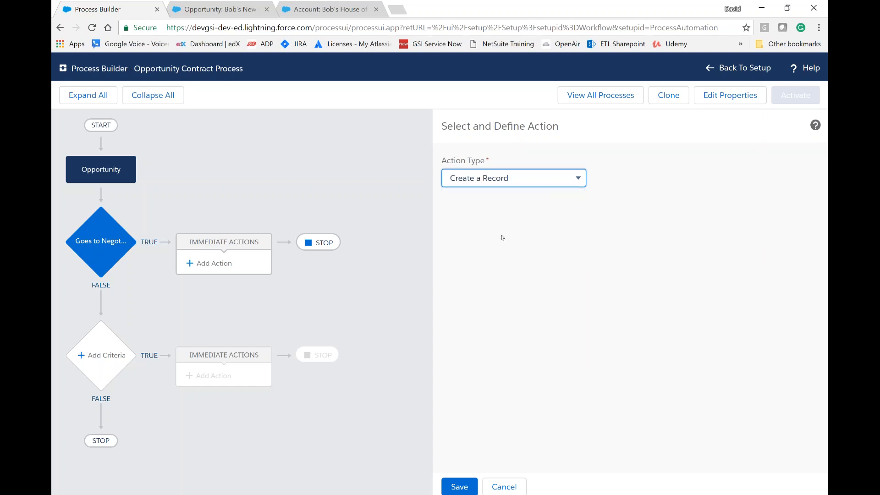
pyautogui.click(511, 225)
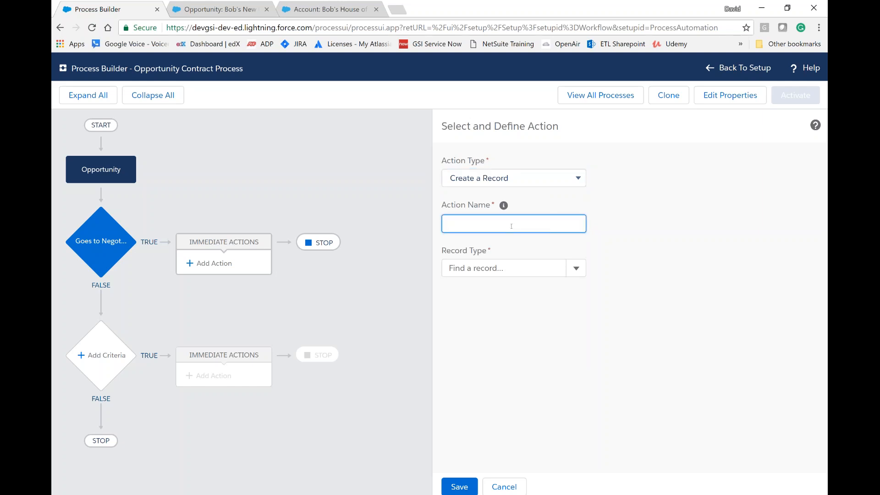
pyautogui.write('Create a Contract')
# Step: Set the record type of the Create a Contract action to Contract
pyautogui.click(581, 272)
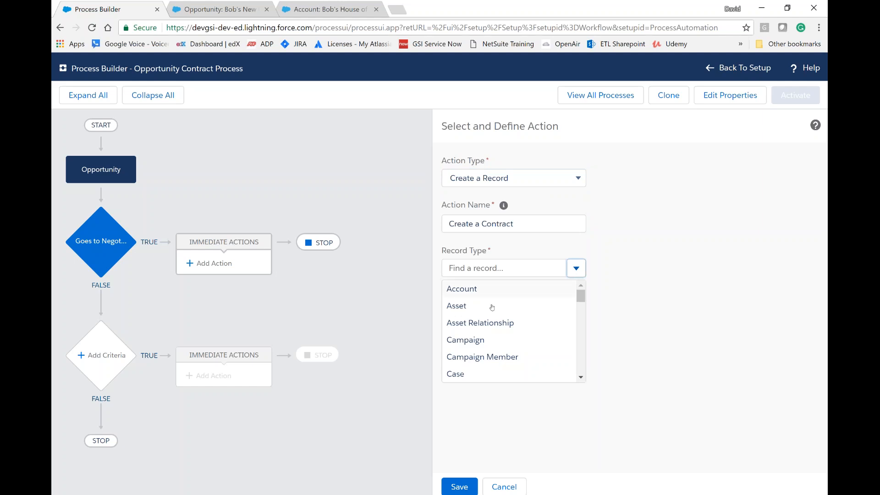
pyautogui.scroll(-3, 489, 307)
pyautogui.scroll(-3, 489, 351)
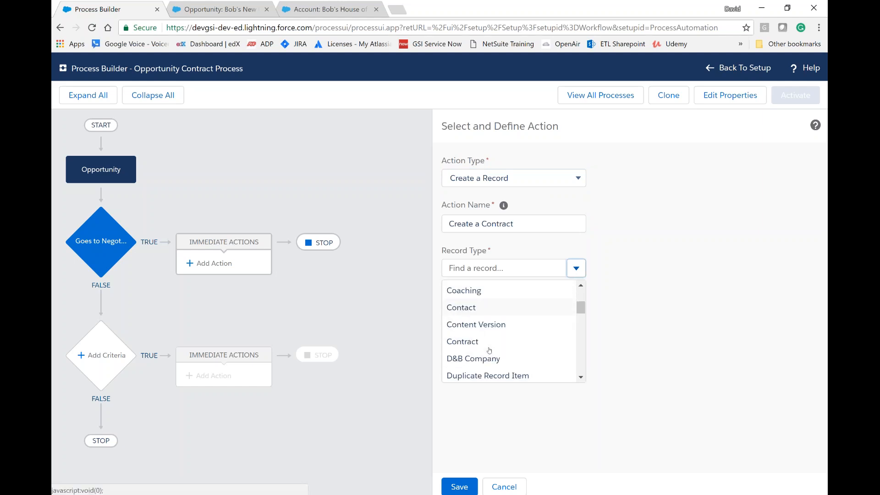
pyautogui.click(475, 329)
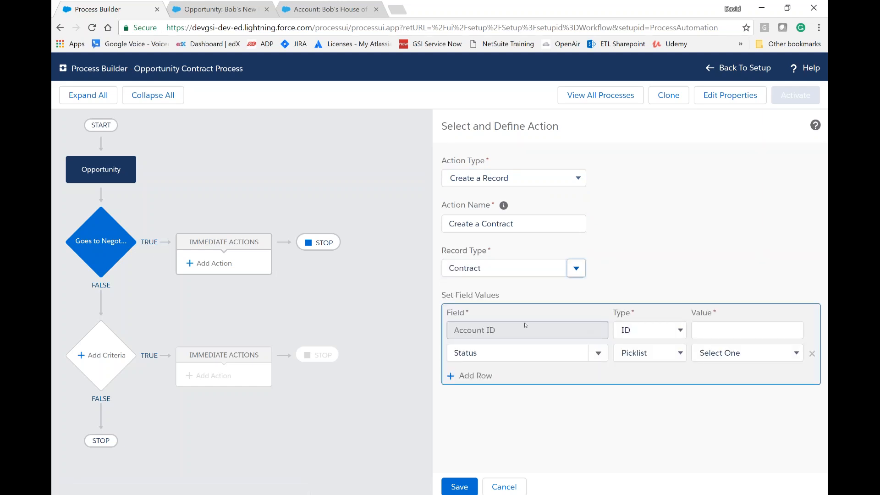
# Step: Fill the contract's Account ID through a field reference to the Opportunity's own Account ID field
pyautogui.click(681, 331)
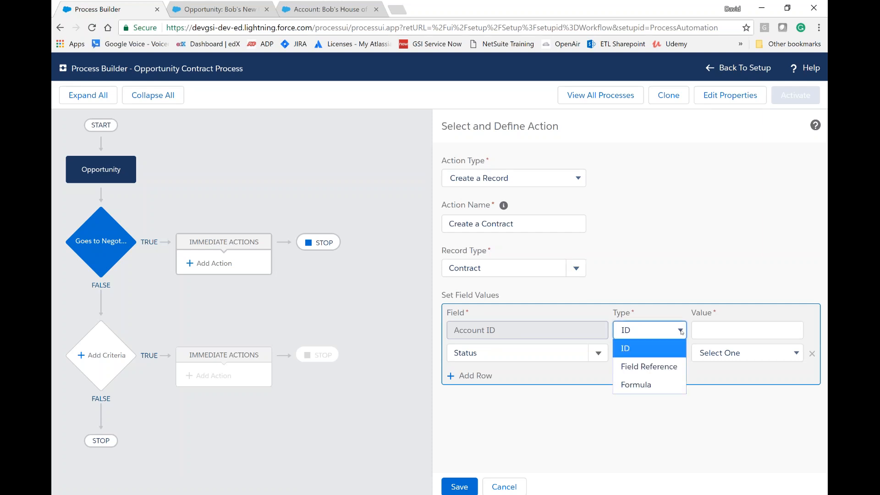
pyautogui.click(648, 367)
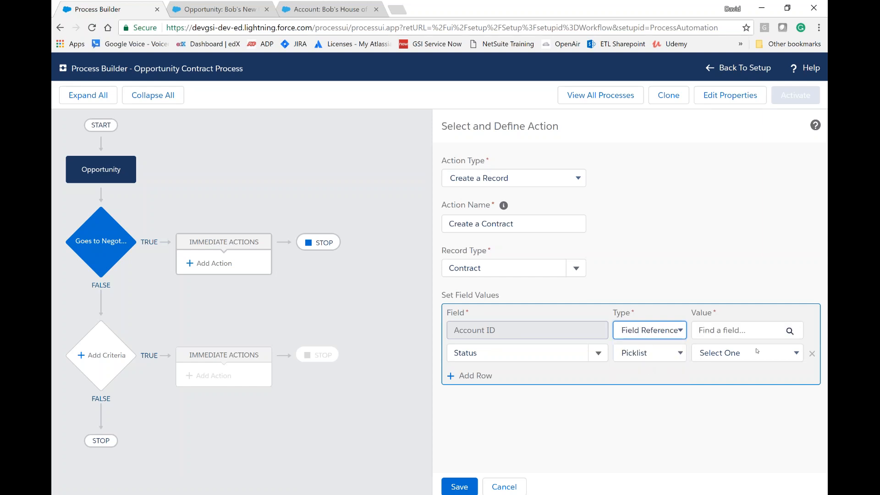
pyautogui.click(788, 332)
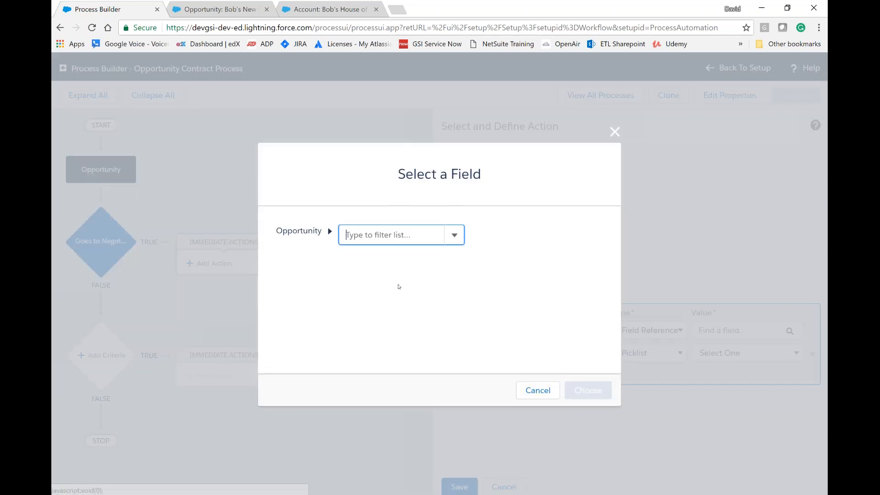
pyautogui.click(453, 241)
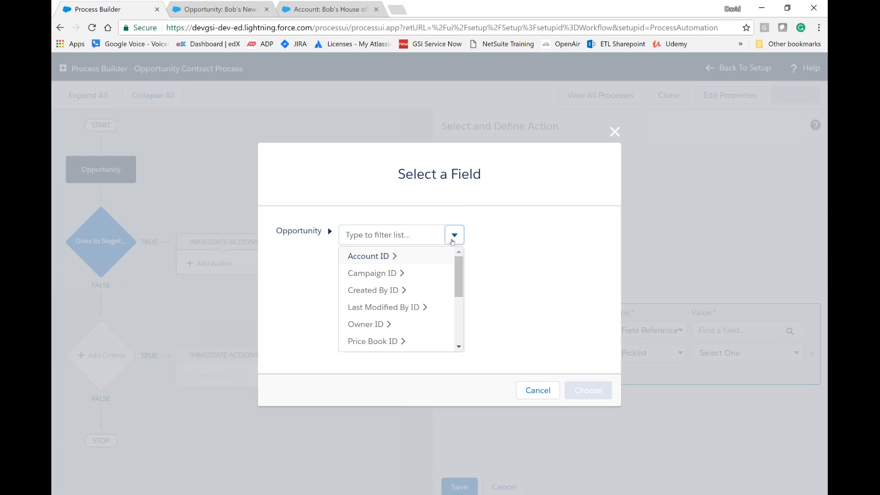
pyautogui.scroll(-2, 400, 302)
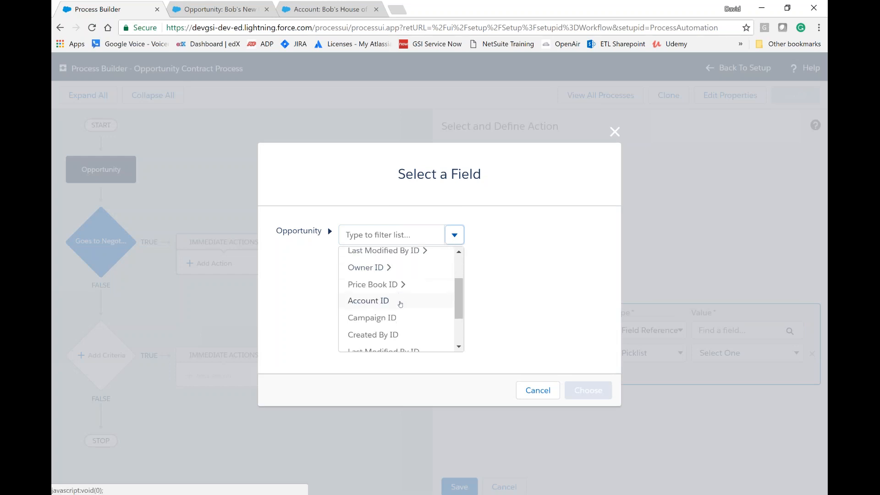
pyautogui.click(375, 301)
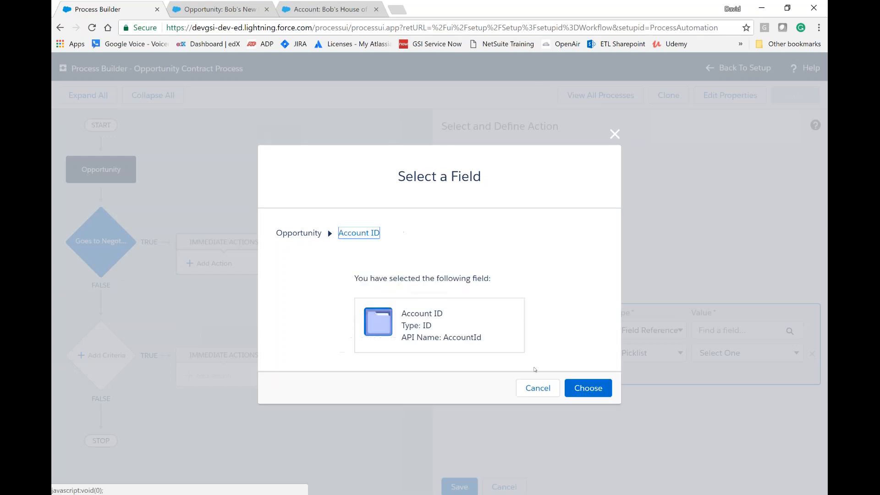
pyautogui.click(589, 389)
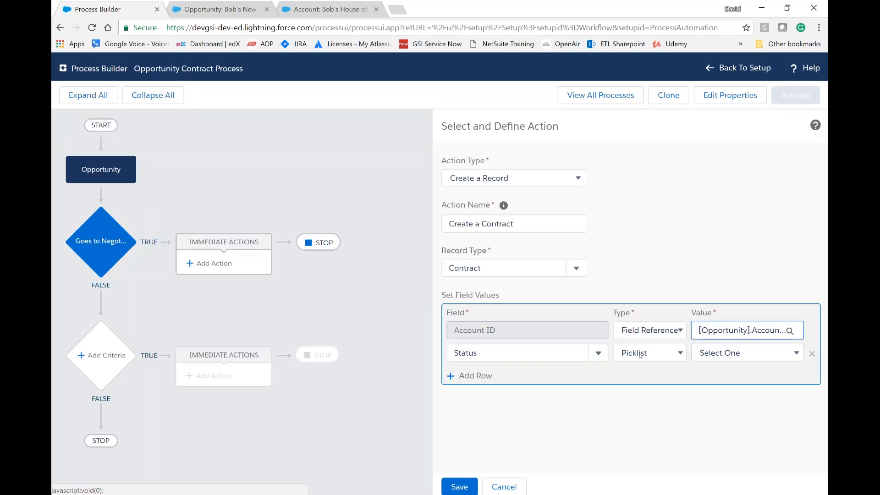
# Step: Set the contract's Status to Draft and add another field row for Contract Start Date
pyautogui.click(795, 353)
pyautogui.click(724, 390)
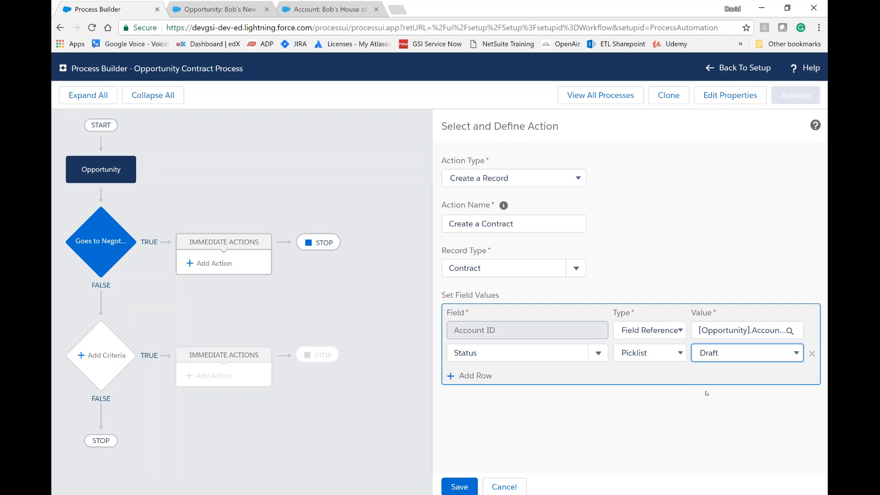
pyautogui.click(474, 377)
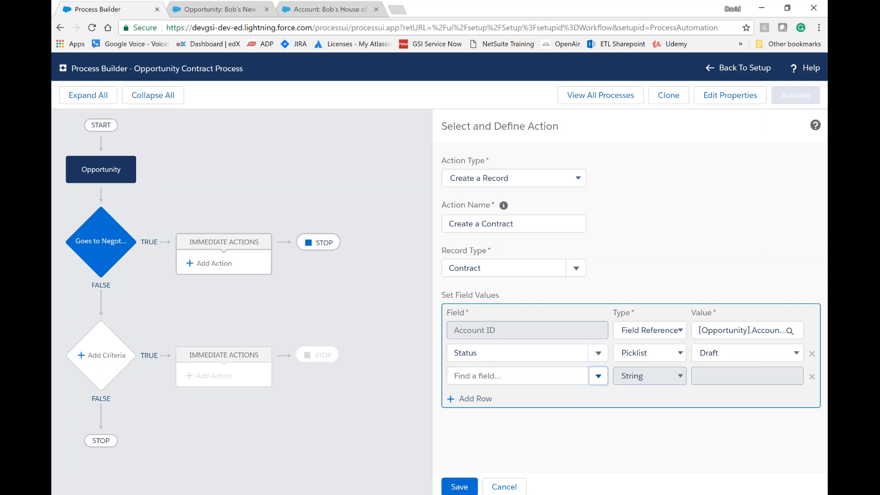
pyautogui.click(599, 375)
pyautogui.scroll(-4, 504, 421)
pyautogui.scroll(-5, 504, 420)
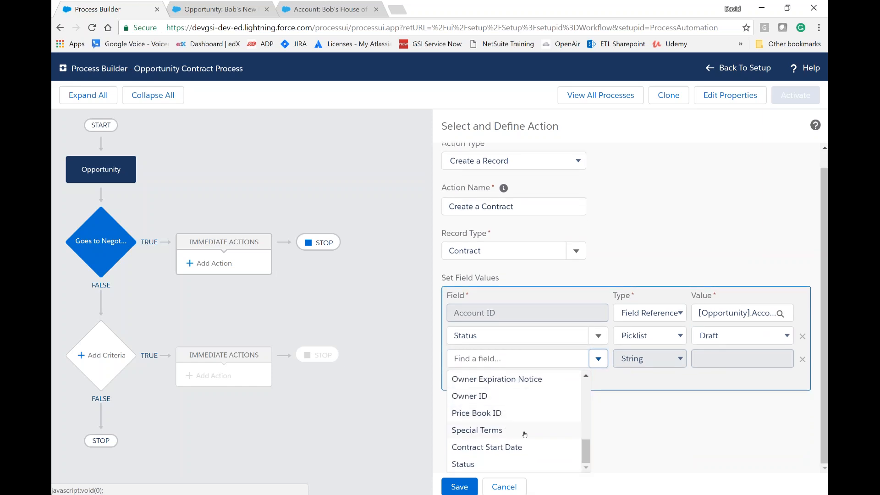
pyautogui.click(515, 447)
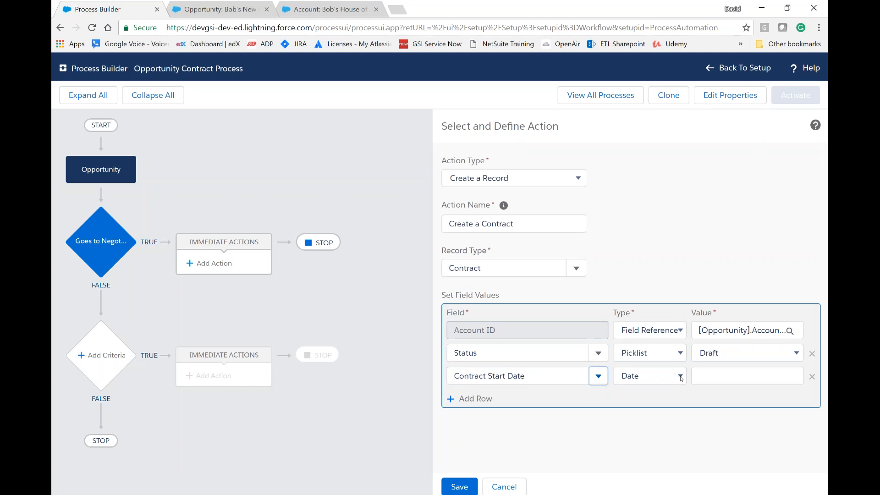
# Step: Change the Contract Start Date value type to Formula and open its empty formula editor
pyautogui.click(681, 378)
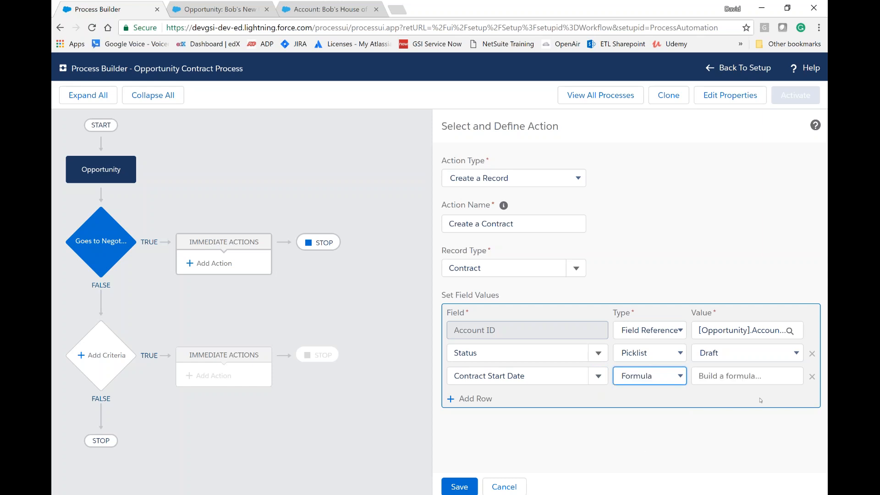
pyautogui.click(736, 378)
pyautogui.scroll(-1, 499, 410)
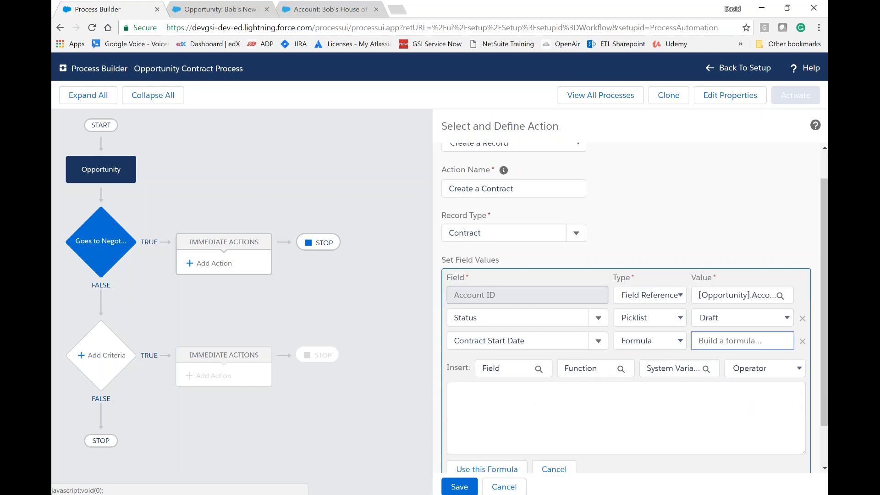
pyautogui.scroll(-1, 523, 358)
pyautogui.click(521, 349)
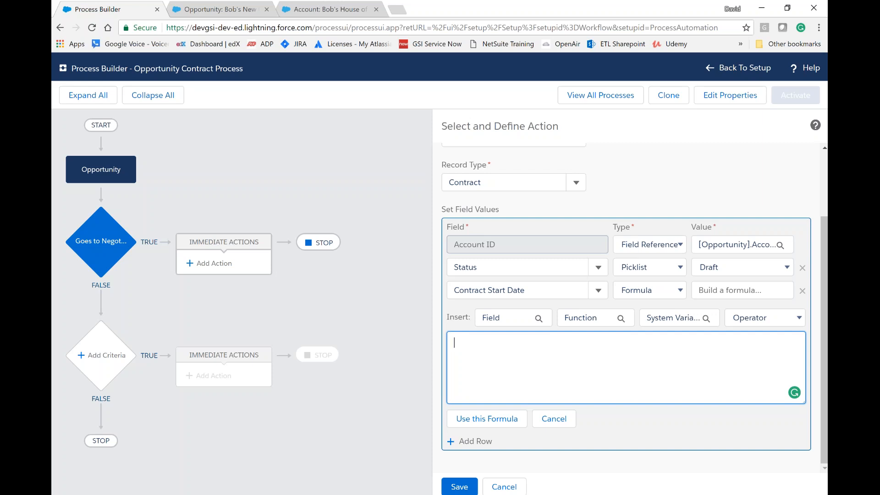
# Step: Build the start date formula [Opportunity].CloseDate + 30, apply it and save the Create a Contract action
pyautogui.click(534, 317)
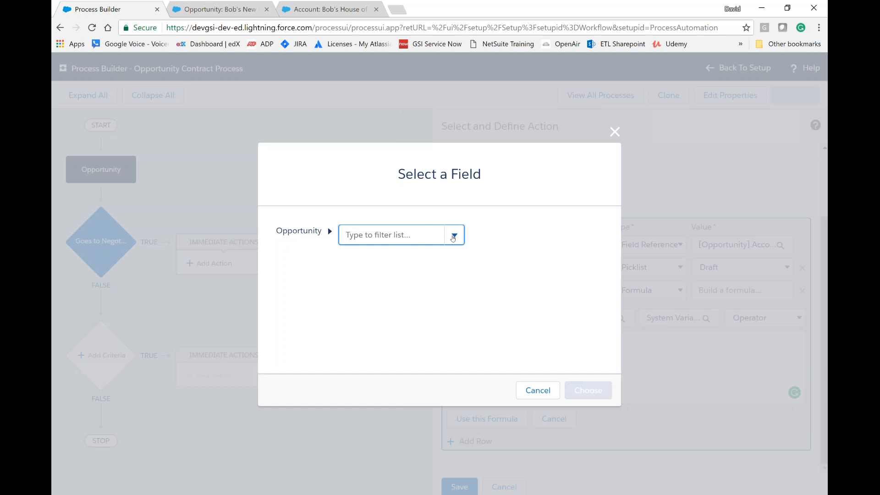
pyautogui.click(454, 235)
pyautogui.scroll(-3, 402, 299)
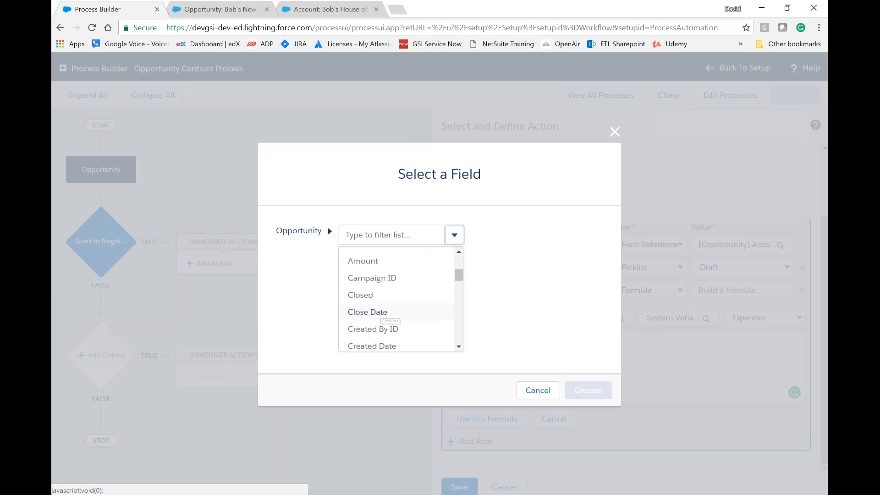
pyautogui.click(381, 313)
pyautogui.click(588, 388)
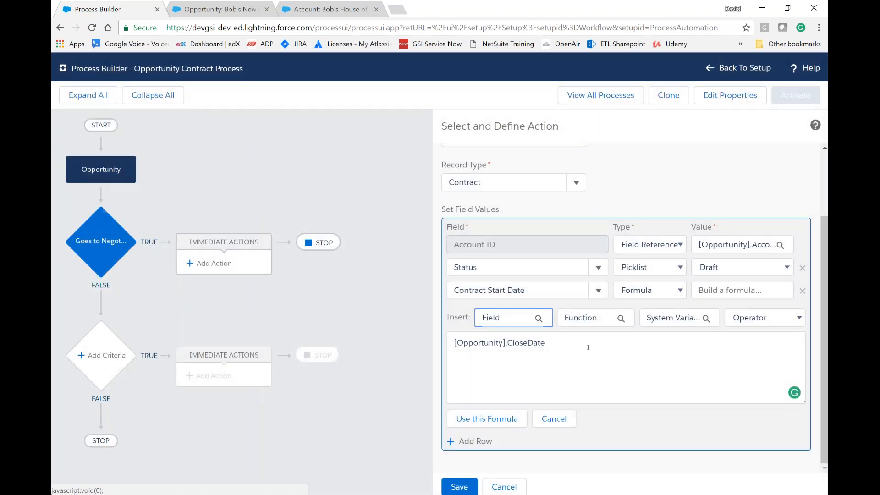
pyautogui.write('+ 30')
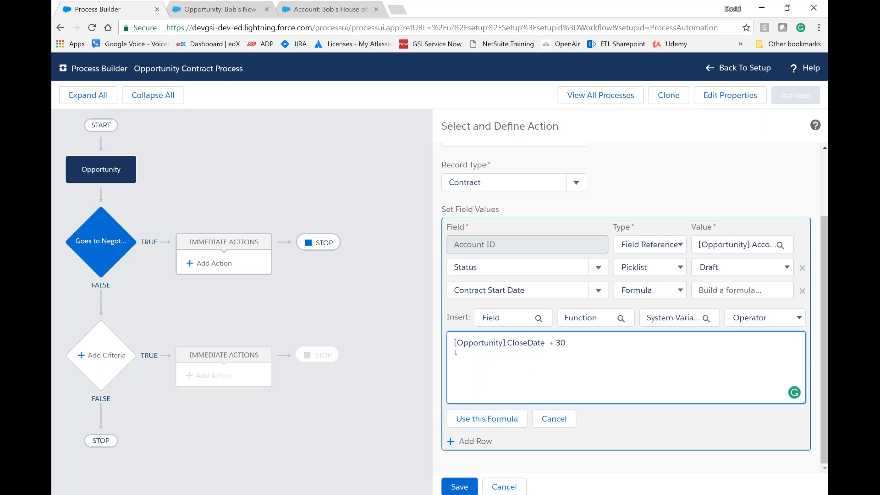
pyautogui.click(493, 421)
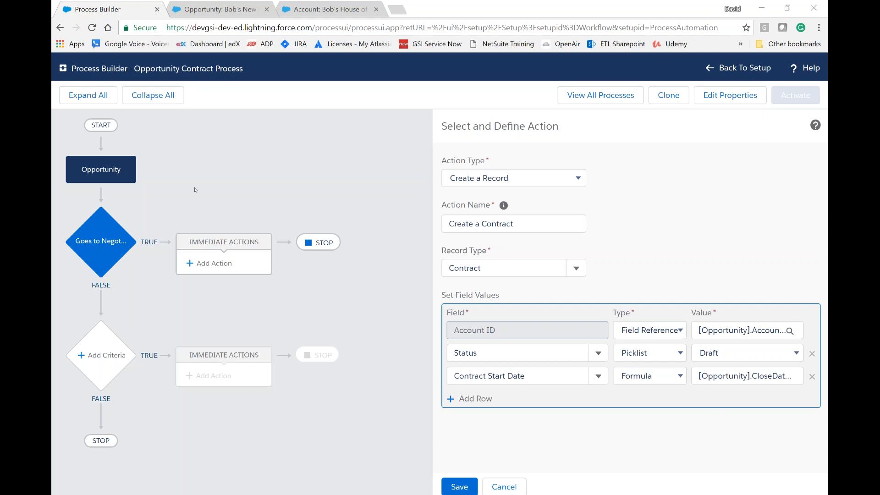
pyautogui.click(461, 487)
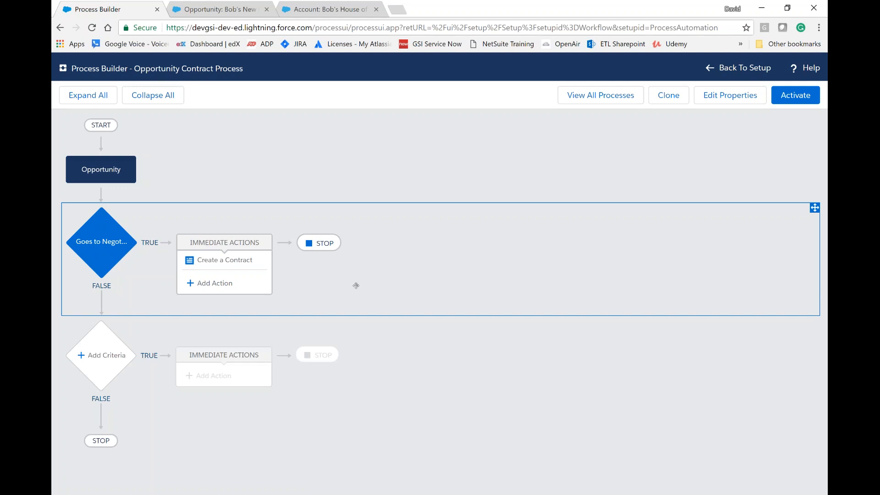
# Step: Add a second immediate action of type Create a Record to Goes to Negotiation and name it Create Task for Reviewer
pyautogui.click(217, 284)
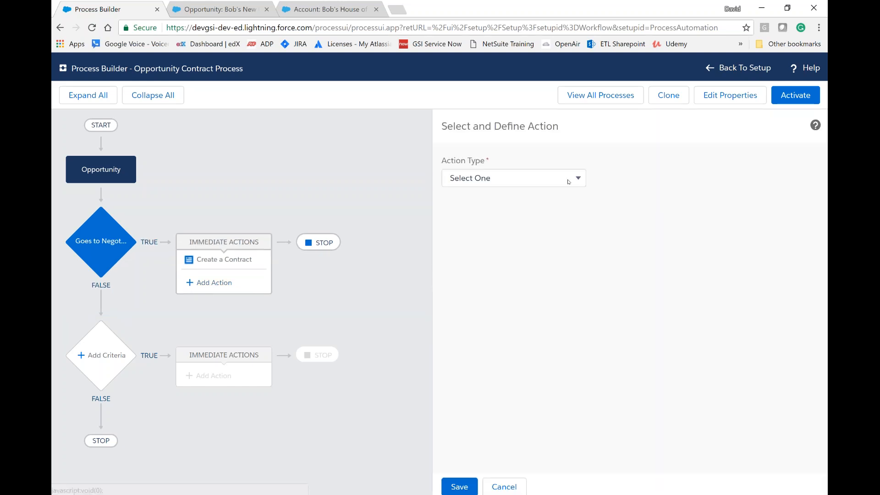
pyautogui.click(580, 180)
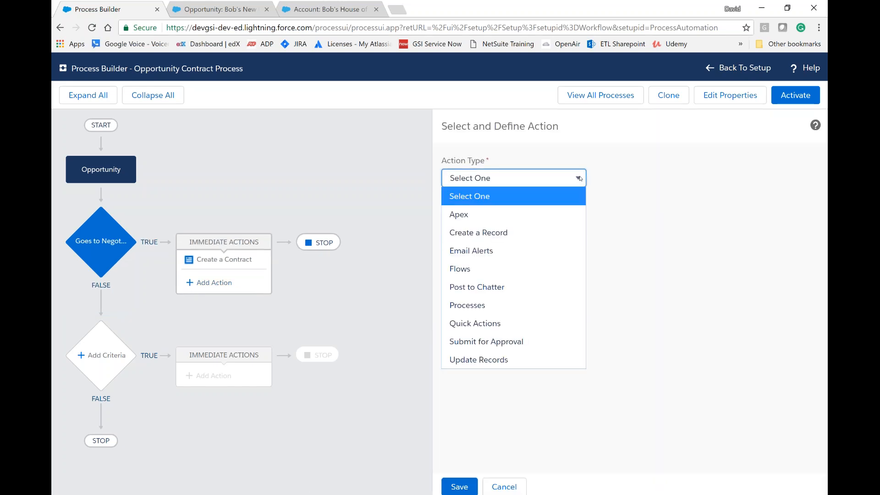
pyautogui.click(498, 232)
pyautogui.click(491, 225)
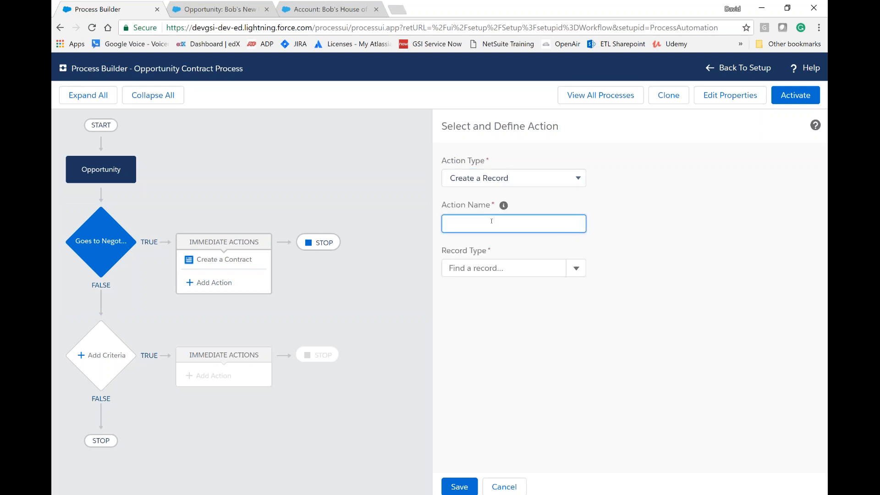
pyautogui.write('Create Task for Reviewer')
# Step: Set the record type of the Create Task for Reviewer action to Task
pyautogui.click(572, 274)
pyautogui.click(572, 274)
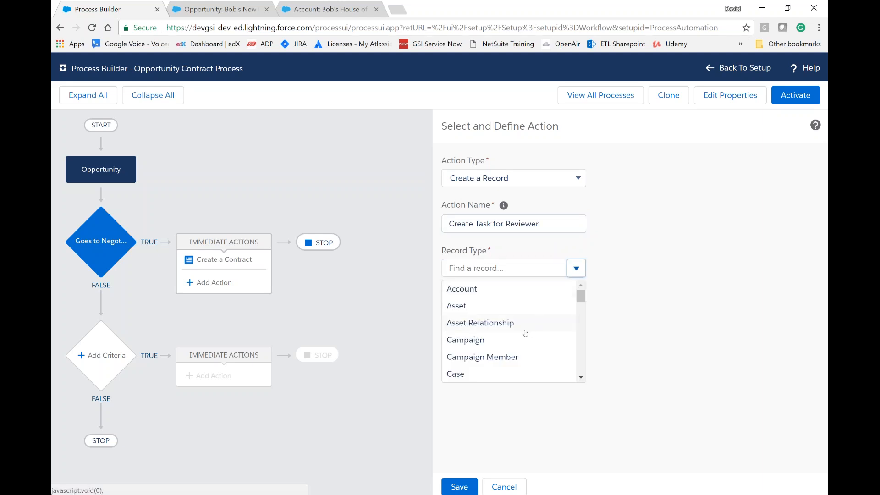
pyautogui.scroll(-3, 524, 333)
pyautogui.scroll(-6, 524, 334)
pyautogui.scroll(-5, 522, 334)
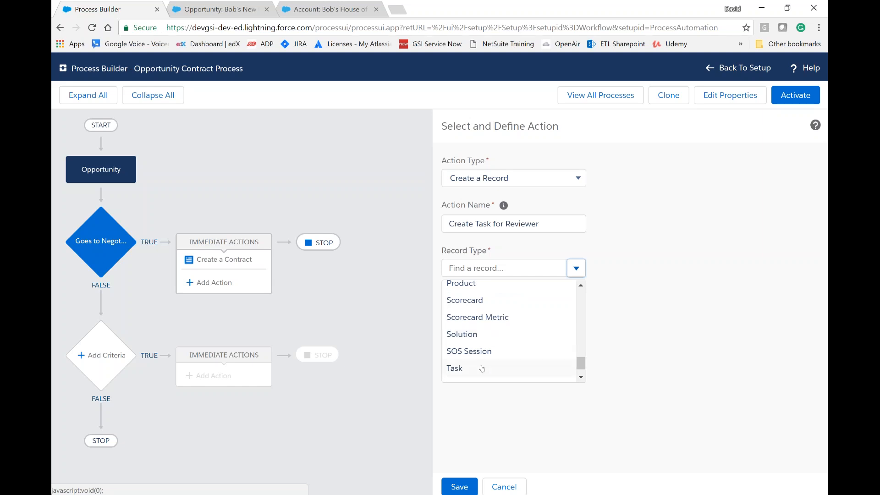
pyautogui.click(482, 369)
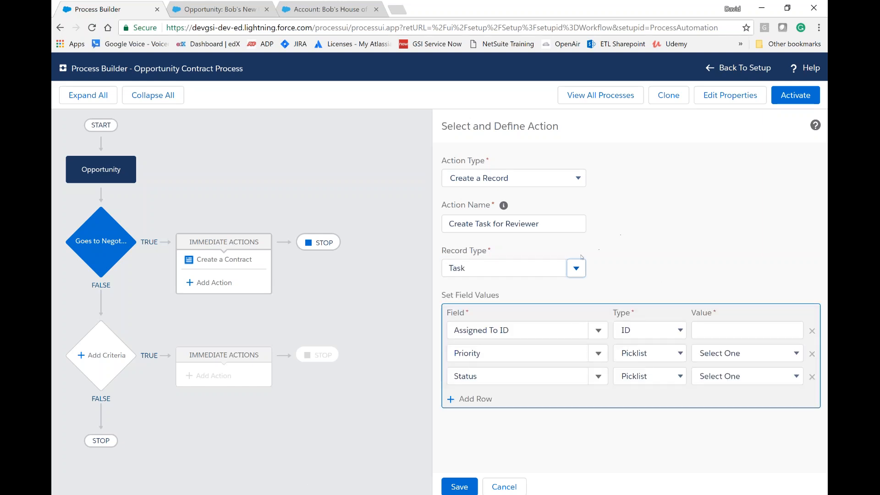
# Step: Set the task's Assigned To ID to a field reference to the Manager ID of the Opportunity's owner
pyautogui.click(681, 331)
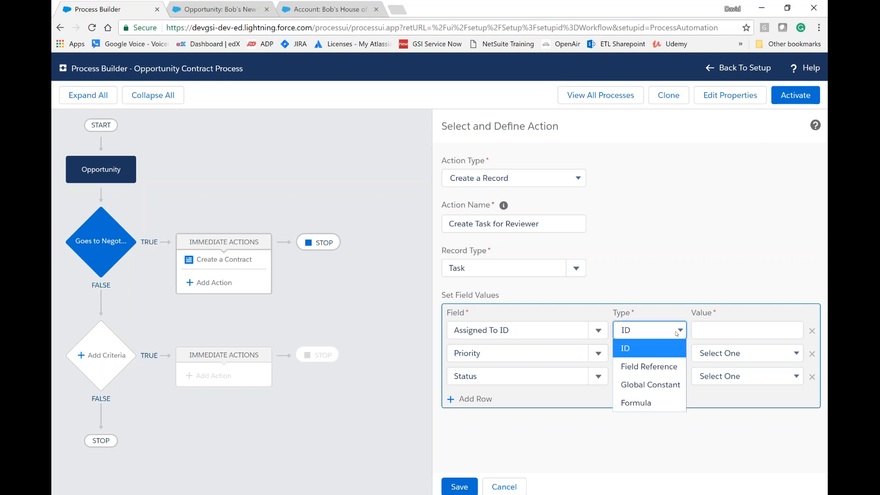
pyautogui.click(656, 367)
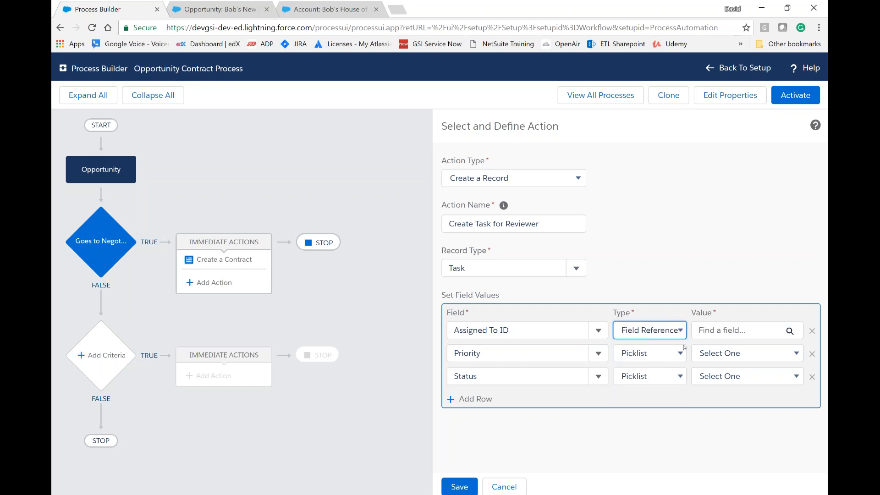
pyautogui.click(756, 332)
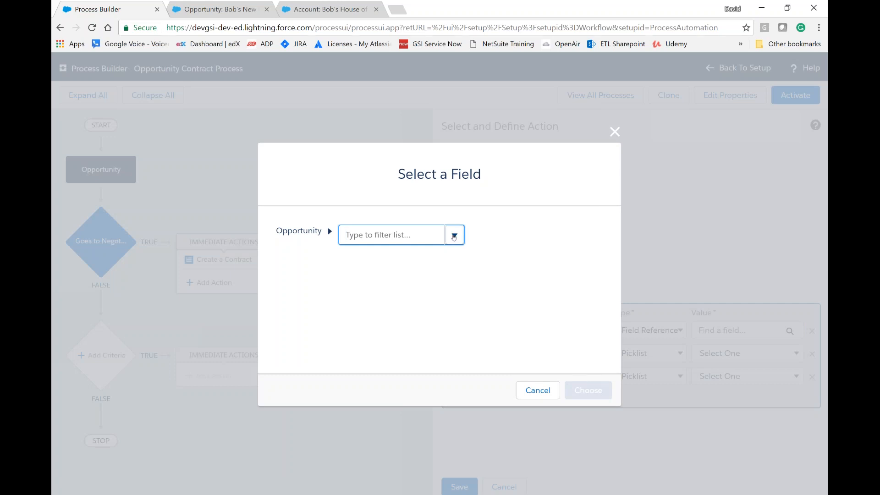
pyautogui.click(454, 234)
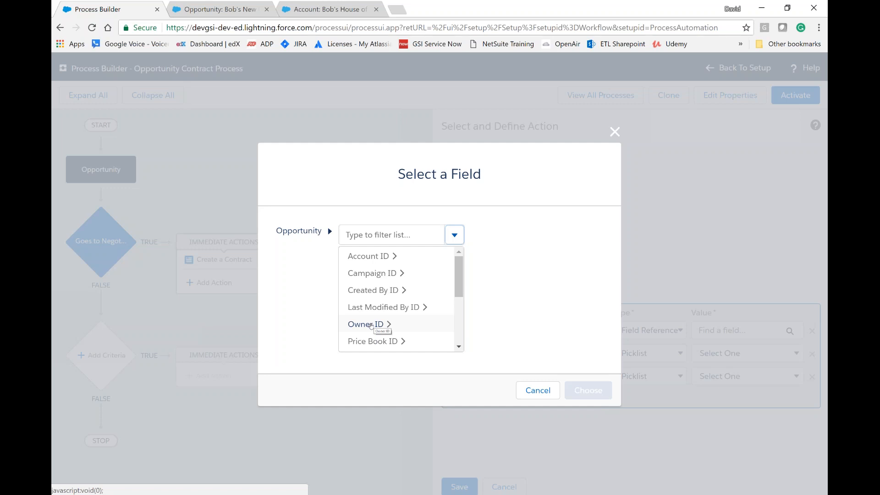
pyautogui.click(371, 326)
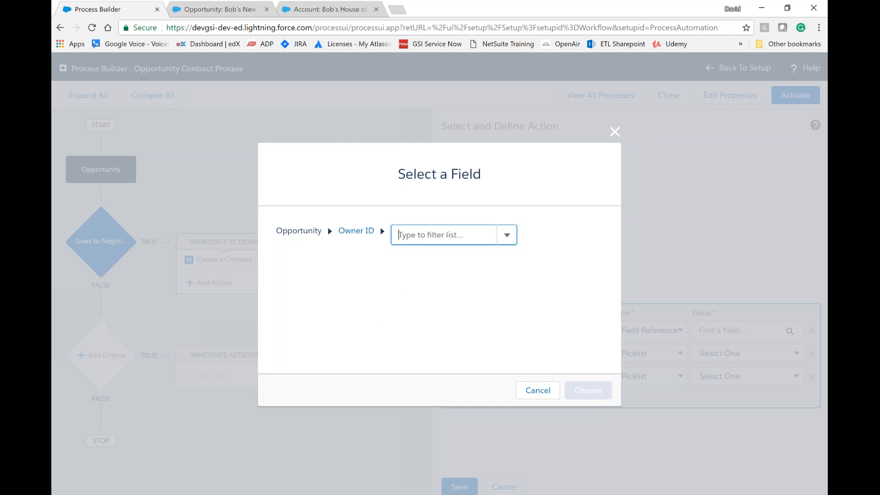
pyautogui.click(510, 241)
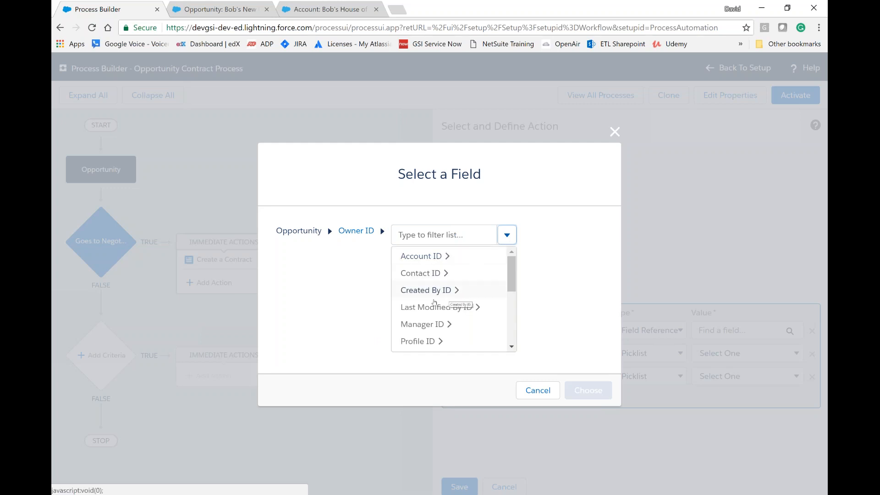
pyautogui.scroll(-3, 436, 302)
pyautogui.scroll(-1, 449, 301)
pyautogui.click(440, 293)
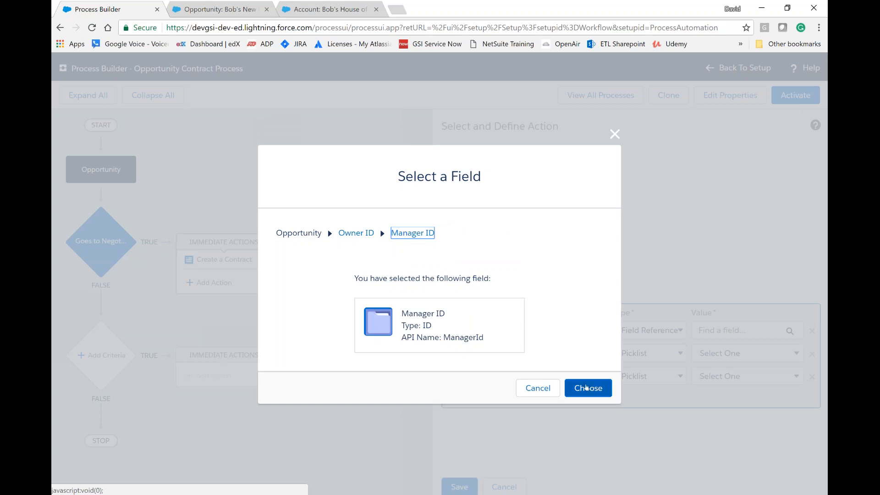
pyautogui.click(582, 383)
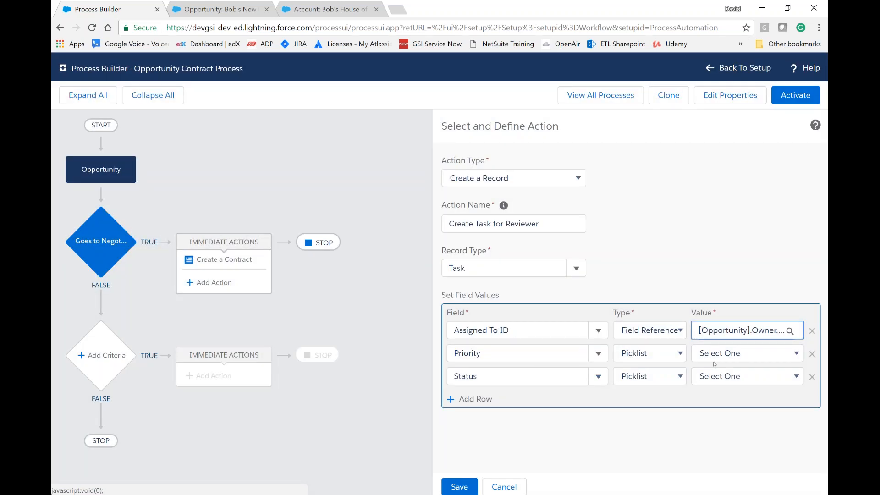
# Step: Set the task's Priority to High and its Status to Not Started
pyautogui.click(738, 356)
pyautogui.click(703, 387)
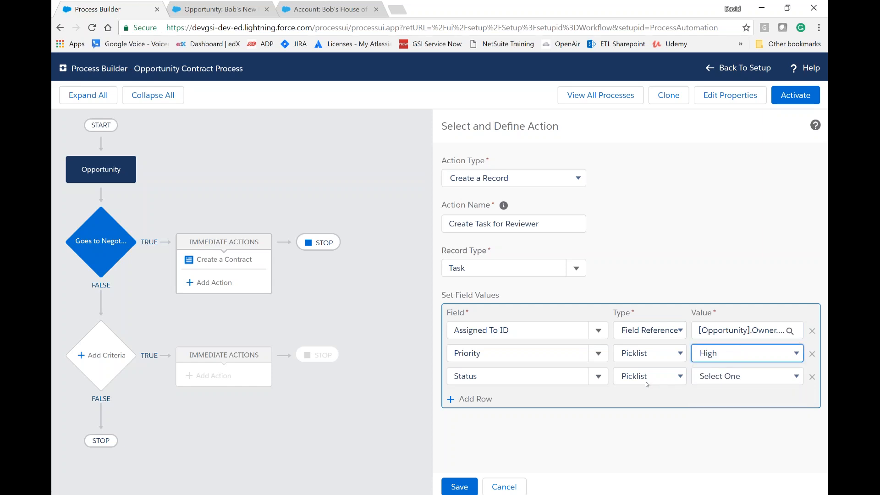
pyautogui.click(706, 377)
pyautogui.click(709, 412)
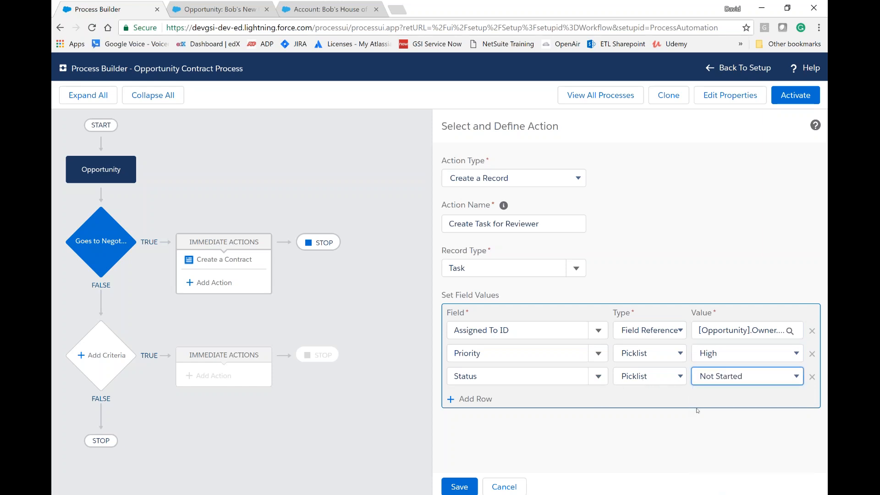
# Step: Add a Due Date Only field row of type Formula and open its formula editor
pyautogui.click(474, 400)
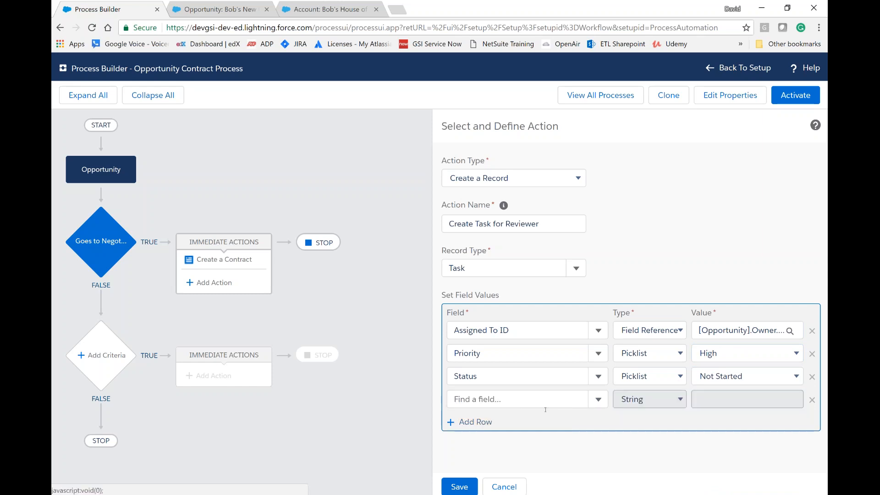
pyautogui.click(597, 402)
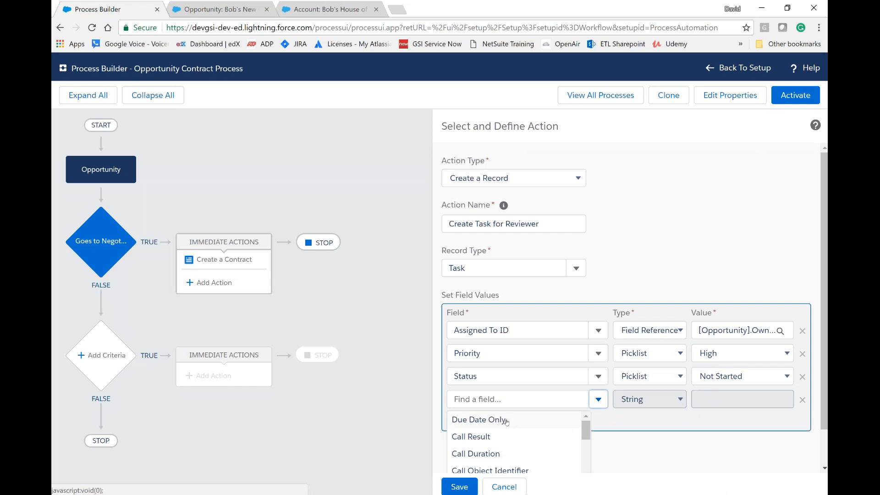
pyautogui.click(506, 420)
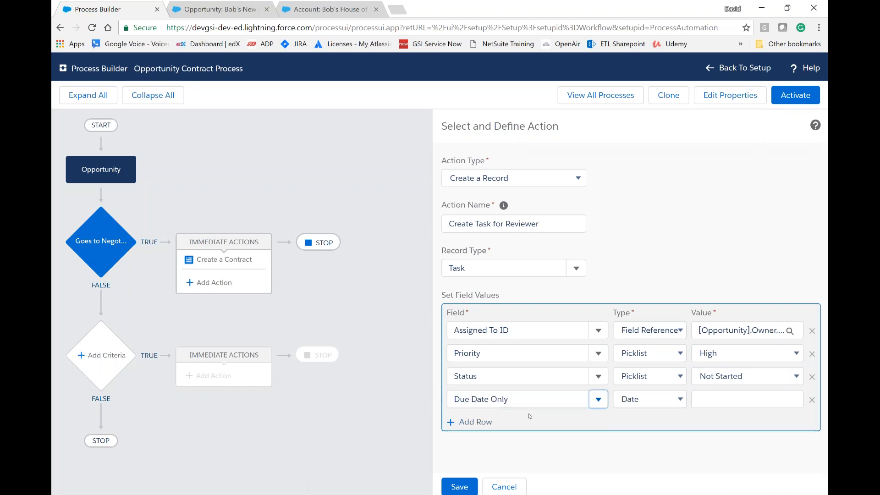
pyautogui.click(679, 401)
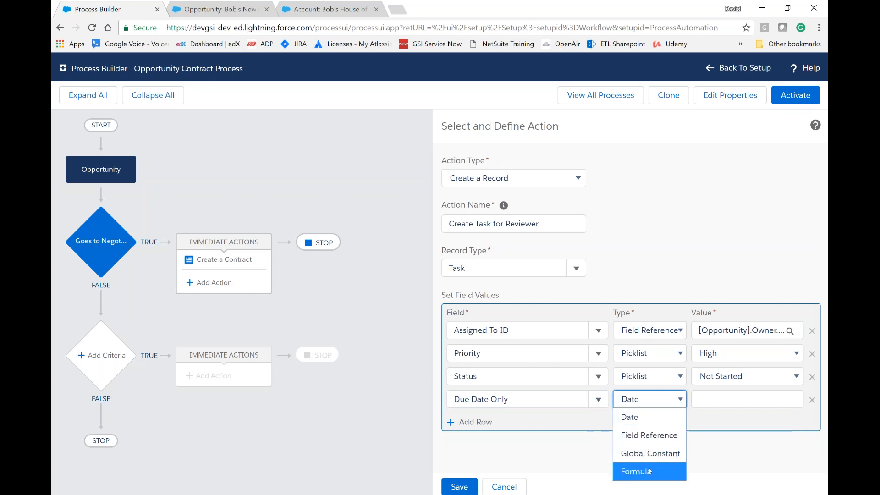
pyautogui.click(650, 471)
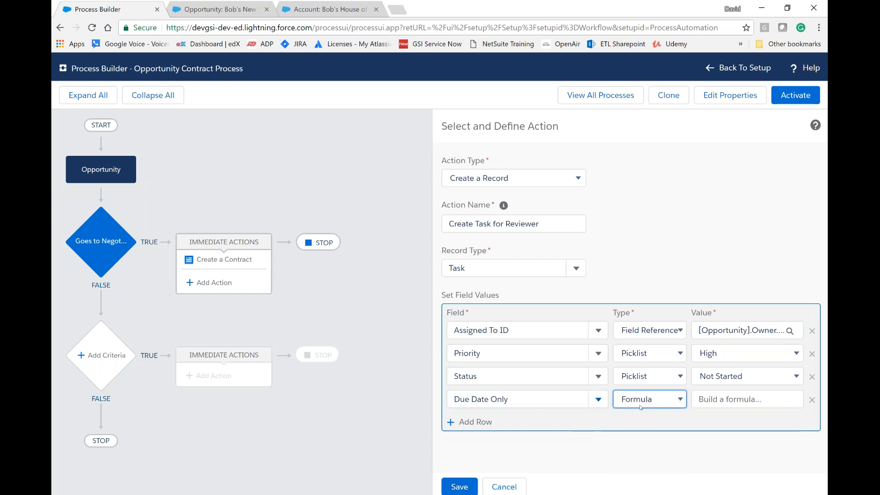
pyautogui.click(739, 404)
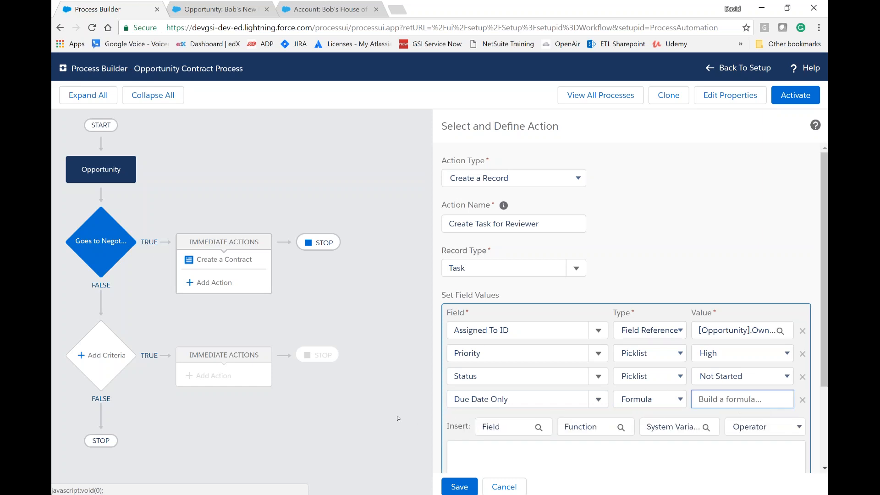
# Step: Enter and apply the due date formula Today()+ 7
pyautogui.scroll(-3, 460, 390)
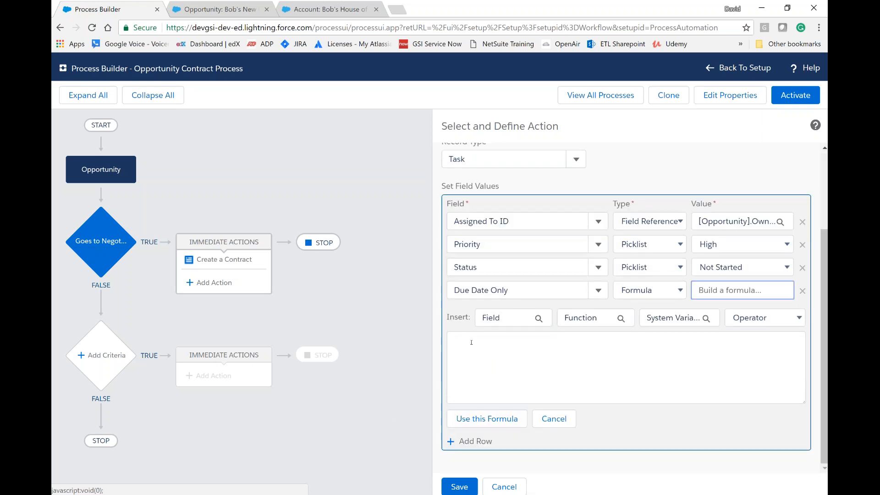
pyautogui.click(503, 344)
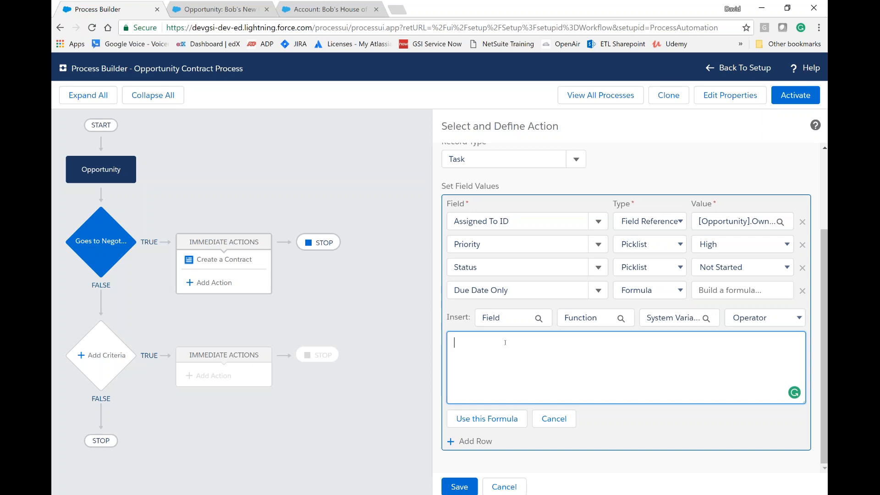
pyautogui.write('Today()+ 7')
pyautogui.click(488, 419)
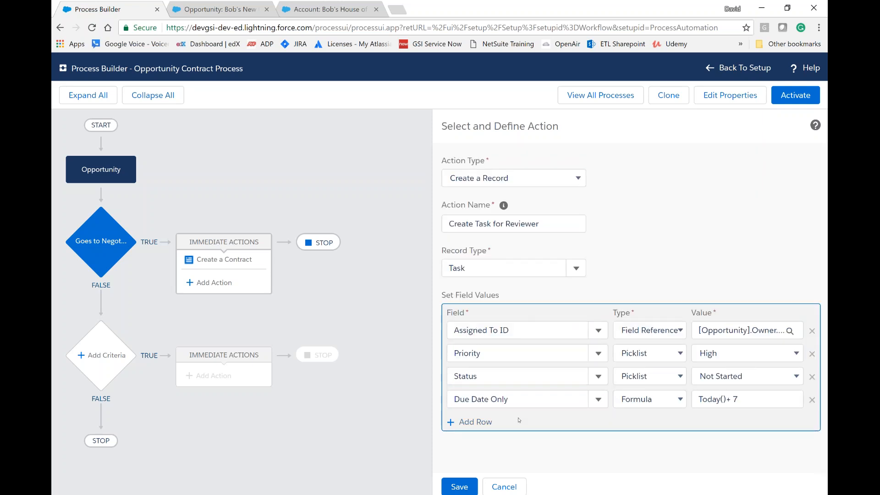
# Step: Add a Subject field row with the text "Please review the contract for this opportunity"
pyautogui.click(485, 423)
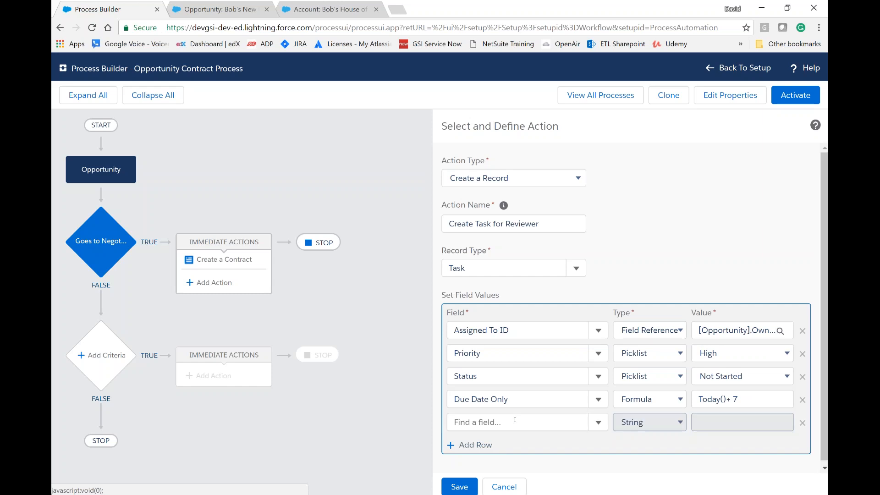
pyautogui.click(584, 425)
pyautogui.scroll(-5, 511, 447)
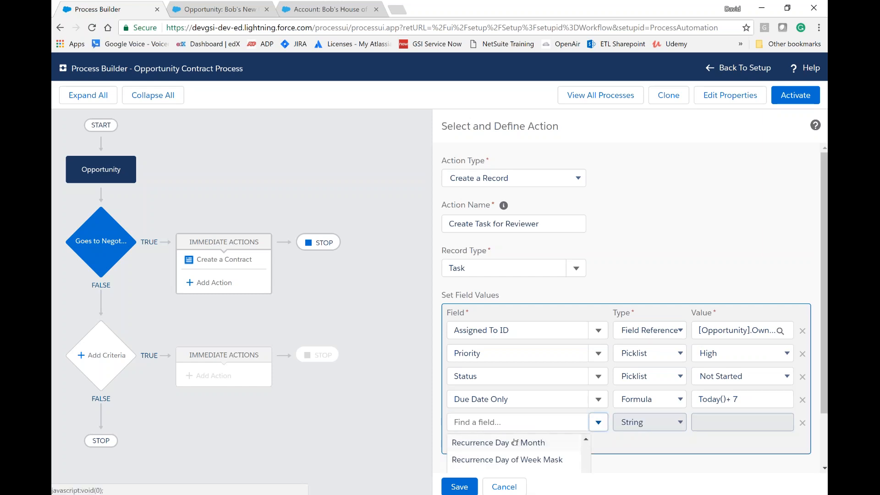
pyautogui.scroll(-1, 516, 449)
pyautogui.scroll(-3, 516, 450)
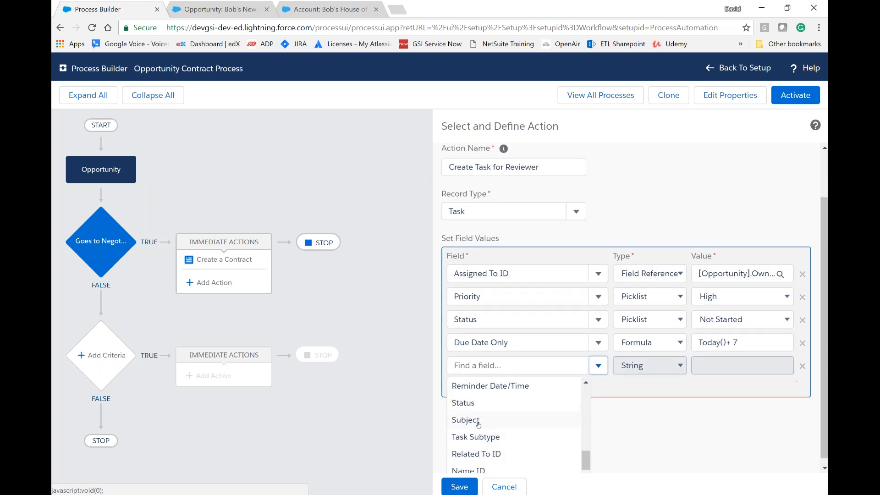
pyautogui.click(468, 476)
pyautogui.click(704, 418)
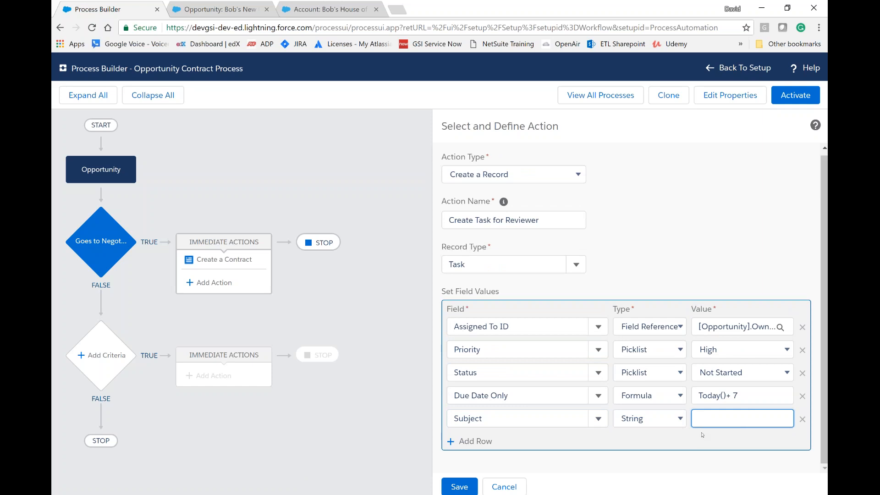
pyautogui.write('Please ')
pyautogui.write('review t')
pyautogui.write('he contract for this ')
pyautogui.write('opportunity')
# Step: Add another field row and choose Related To ID by filtering the fields for "related"
pyautogui.click(485, 443)
pyautogui.click(599, 442)
pyautogui.scroll(-6, 526, 412)
pyautogui.scroll(-2, 530, 407)
pyautogui.scroll(-2, 530, 408)
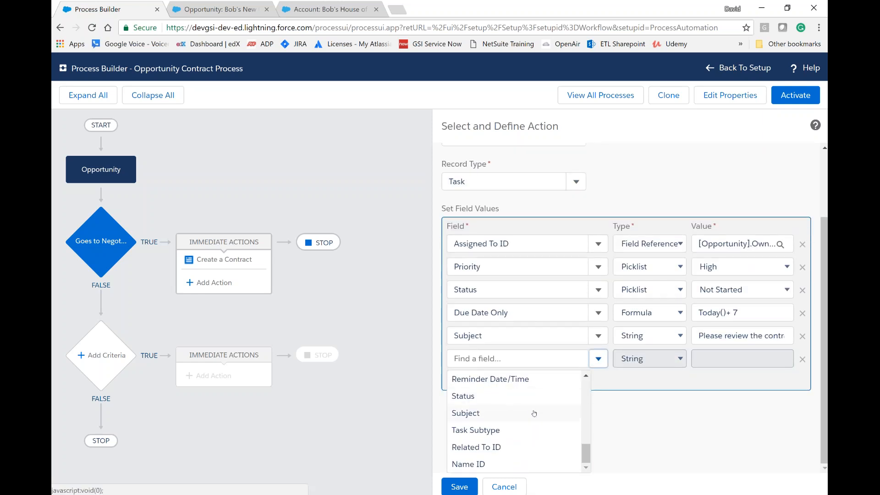
pyautogui.moveTo(585, 453)
pyautogui.mouseDown()
pyautogui.moveTo(587, 429)
pyautogui.moveTo(588, 441)
pyautogui.mouseUp()
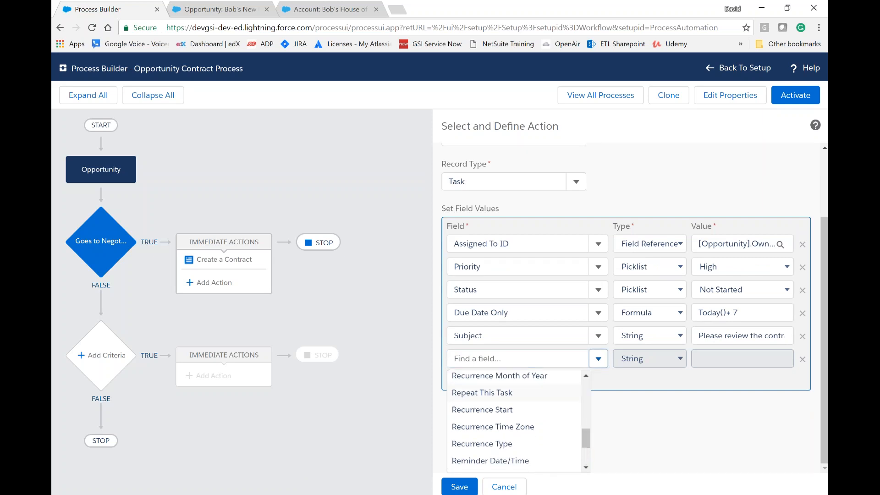
pyautogui.click(503, 360)
pyautogui.write('related')
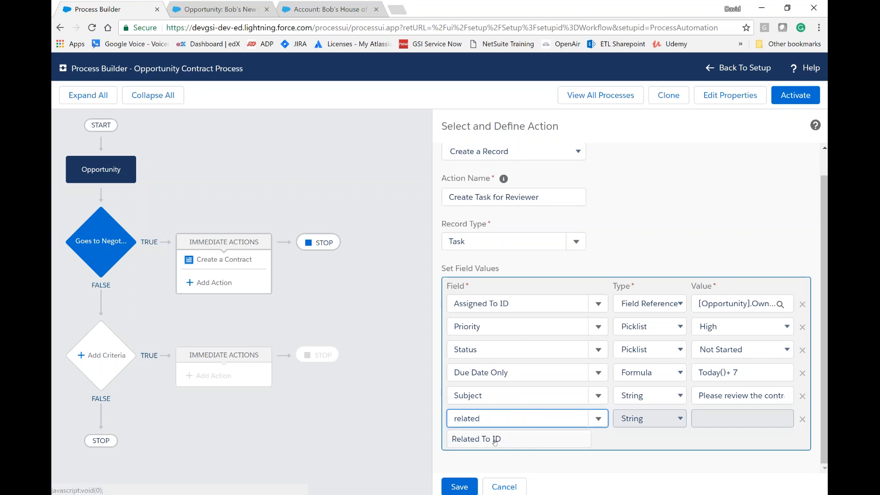
pyautogui.click(504, 442)
# Step: Set Related To ID to a field reference to the Opportunity ID and save the Create Task for Reviewer action
pyautogui.click(651, 418)
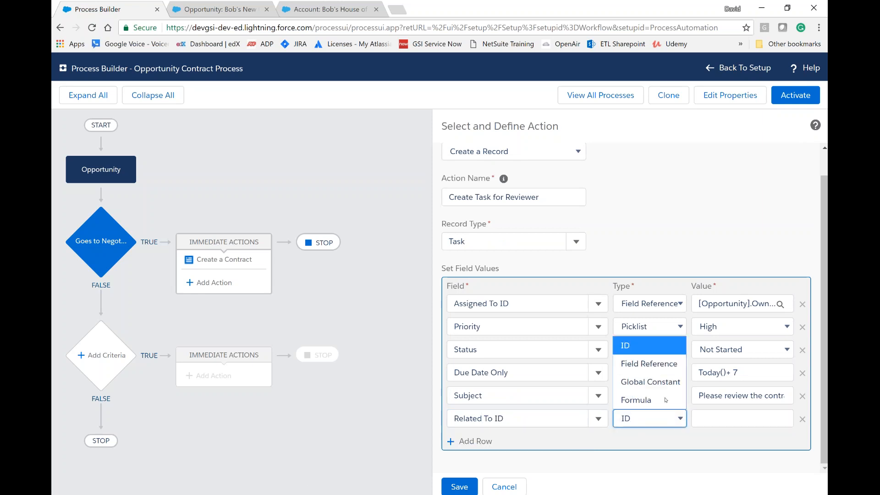
pyautogui.click(653, 365)
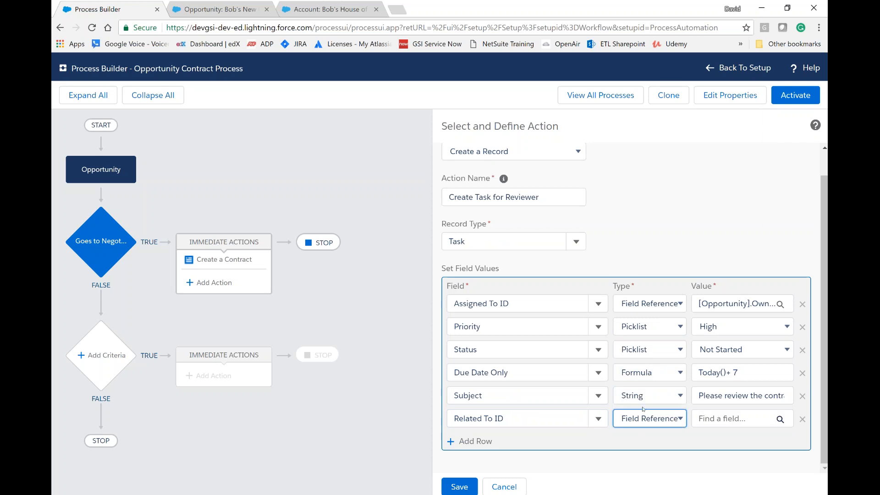
pyautogui.click(744, 420)
pyautogui.click(454, 235)
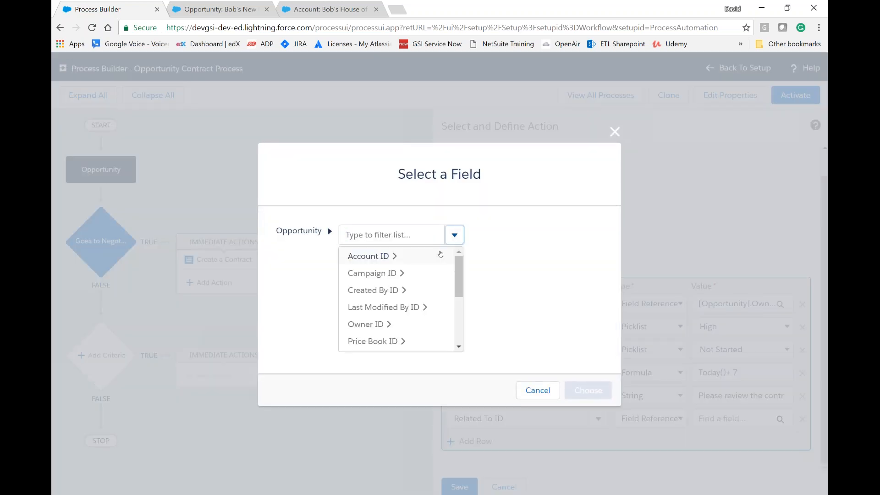
pyautogui.scroll(-2, 387, 314)
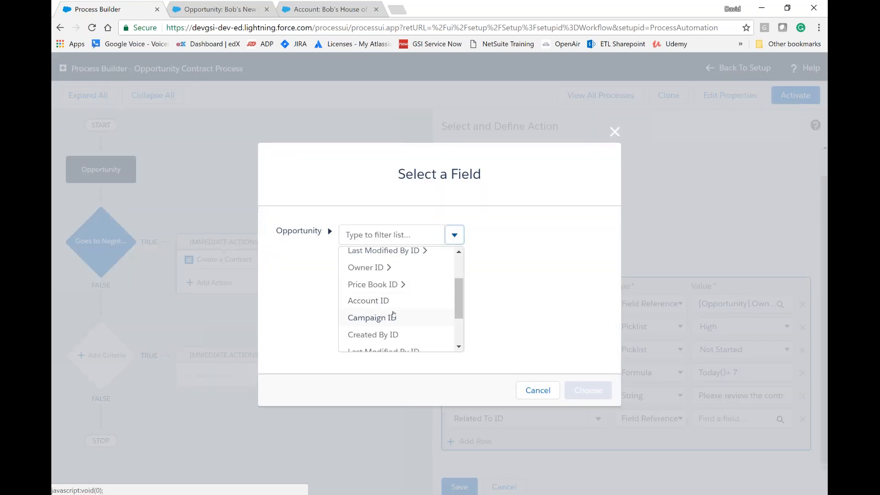
pyautogui.scroll(-3, 394, 303)
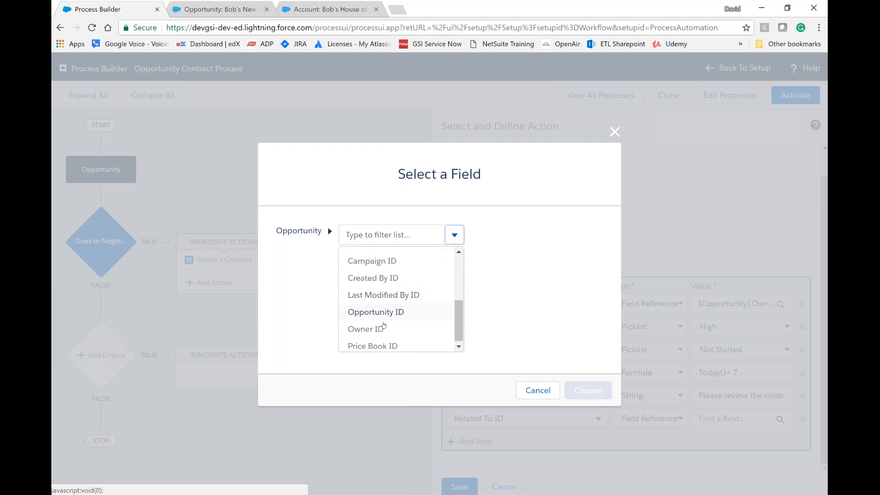
pyautogui.click(390, 314)
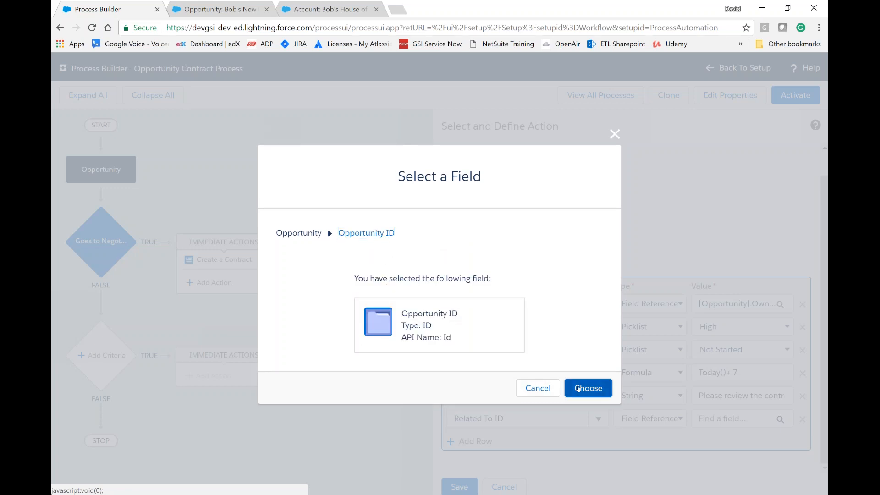
pyautogui.click(588, 390)
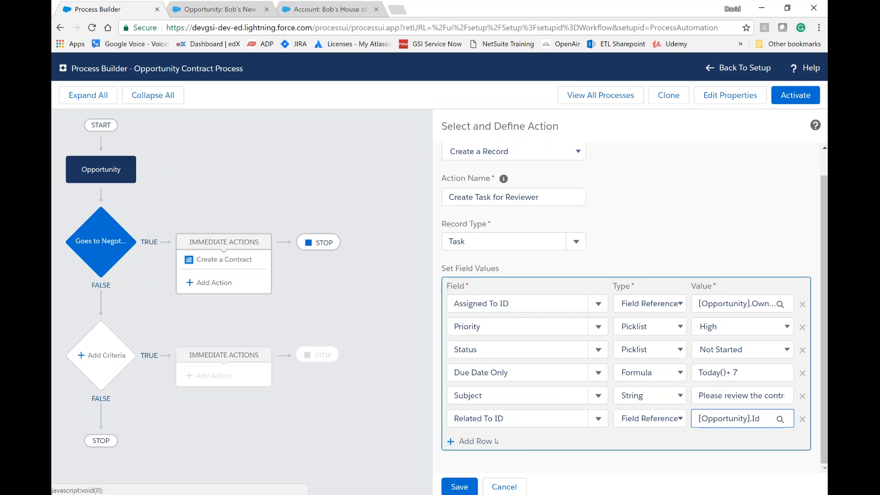
pyautogui.click(459, 487)
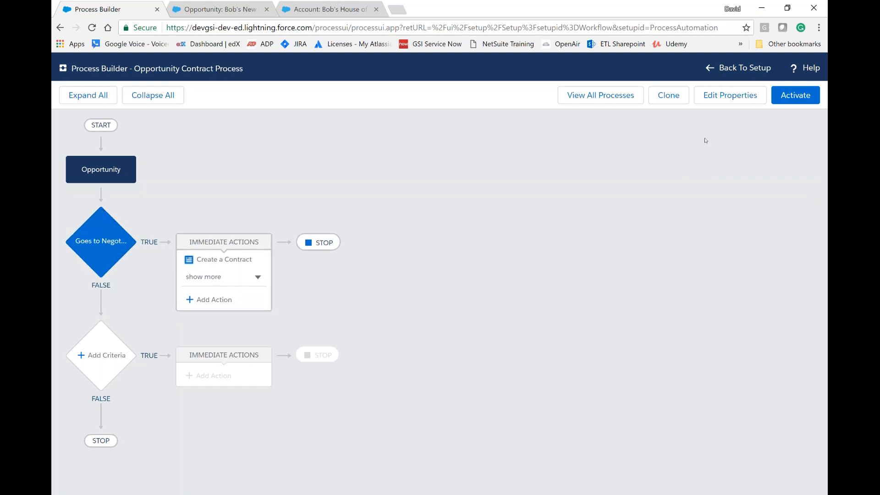
# Step: Activate the Opportunity Contract Process and confirm the activation
pyautogui.click(809, 101)
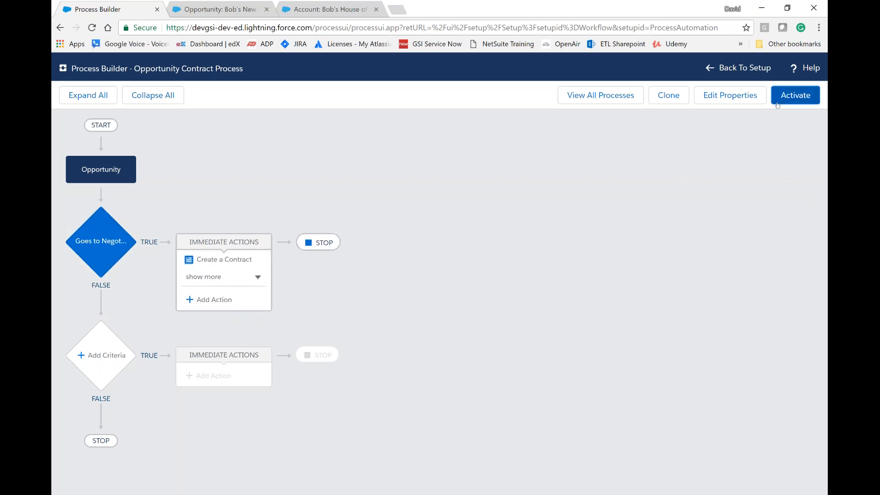
pyautogui.click(574, 334)
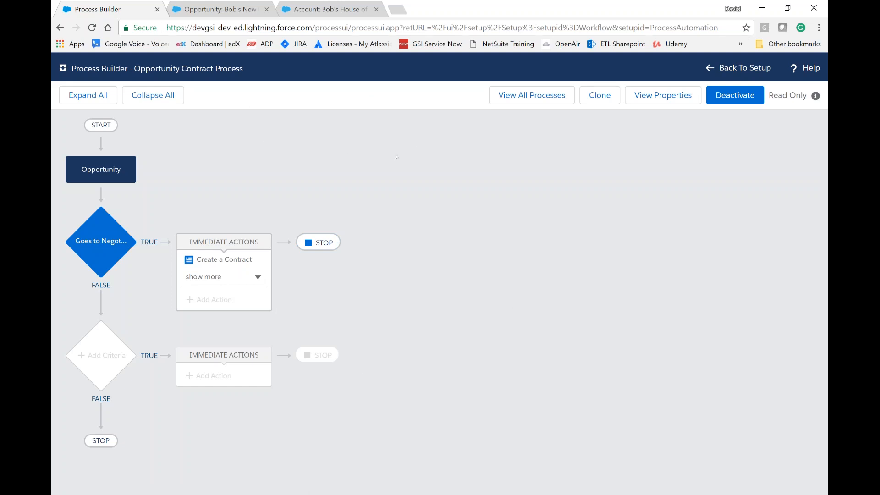
# Step: Change the Stage of Bob's New Opportunity to Negotiation/Review with a probability of 90%, leaving the record unsaved
pyautogui.click(233, 9)
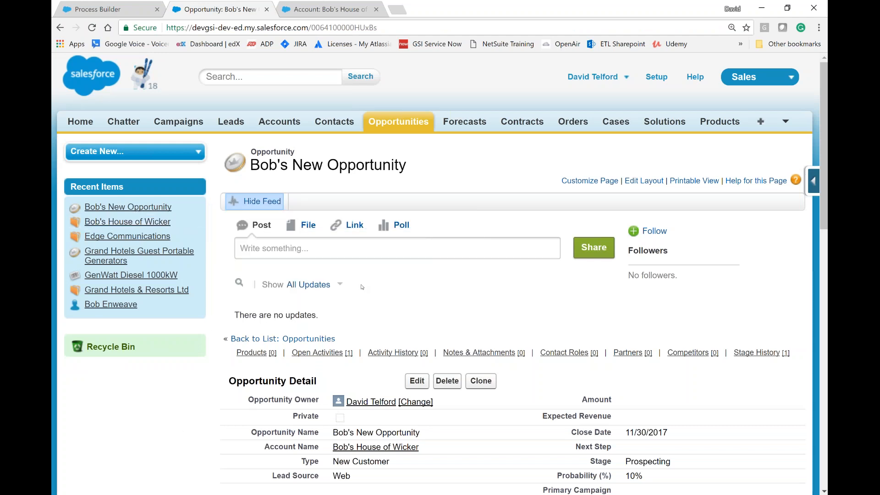
pyautogui.scroll(-6, 361, 288)
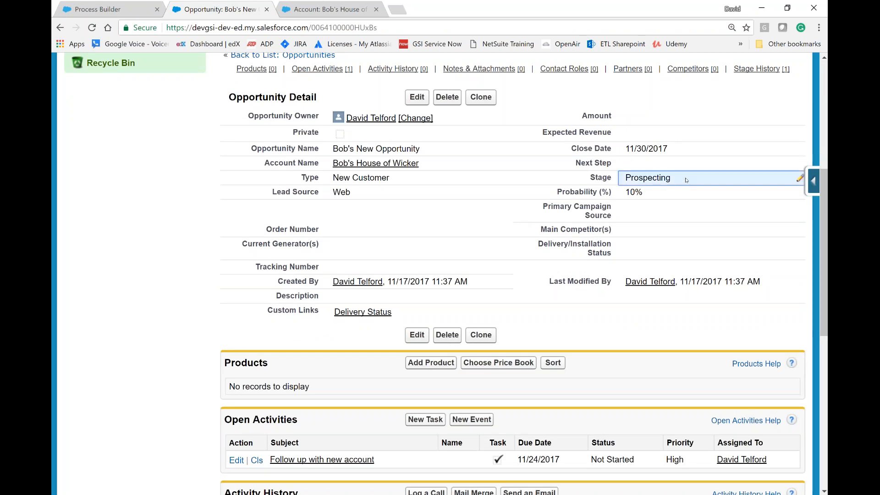
pyautogui.doubleClick(686, 180)
pyautogui.click(501, 179)
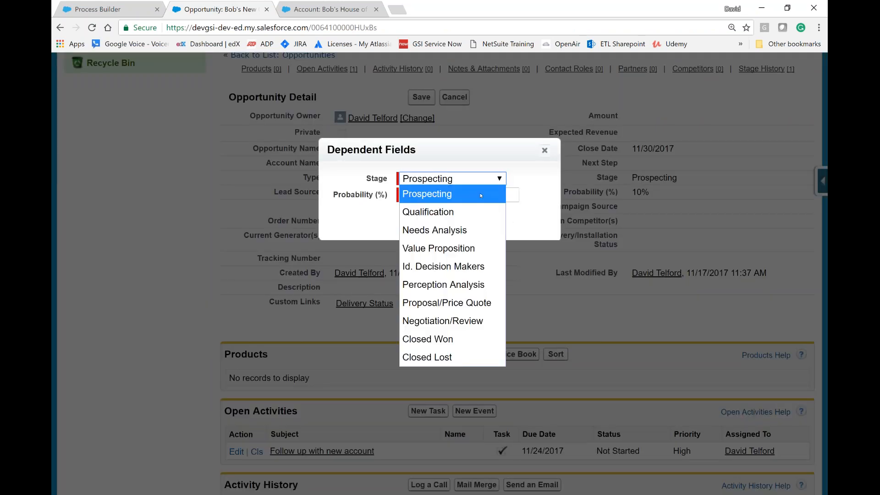
pyautogui.click(480, 320)
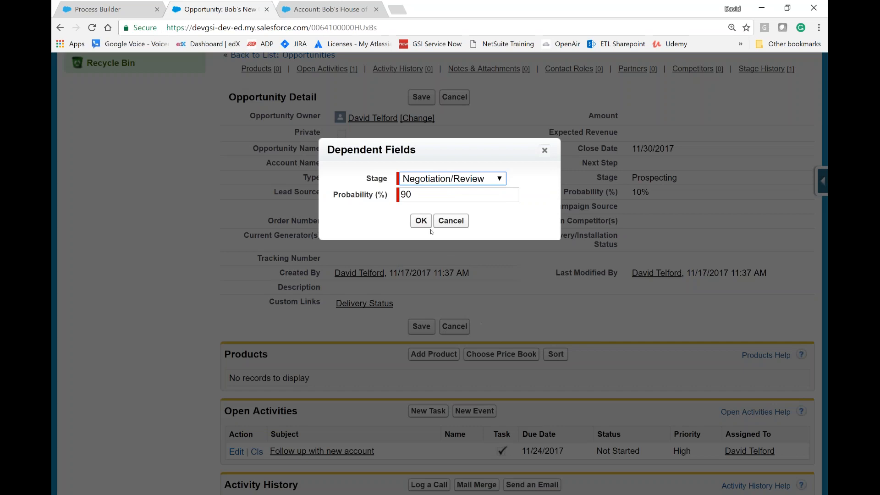
pyautogui.click(421, 221)
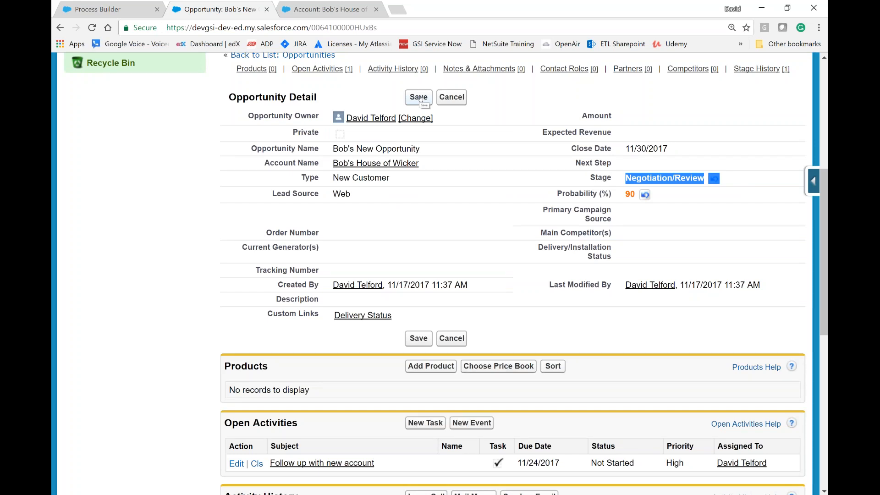
# Step: Examine the opportunity's open activities and the contracts list on the Bob's House of Wicker account
pyautogui.scroll(-5, 314, 298)
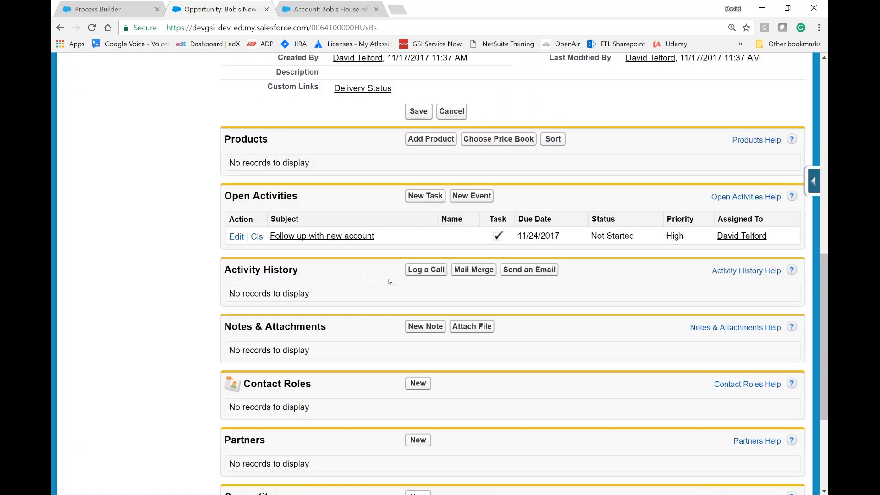
pyautogui.scroll(1, 355, 308)
pyautogui.scroll(7, 355, 307)
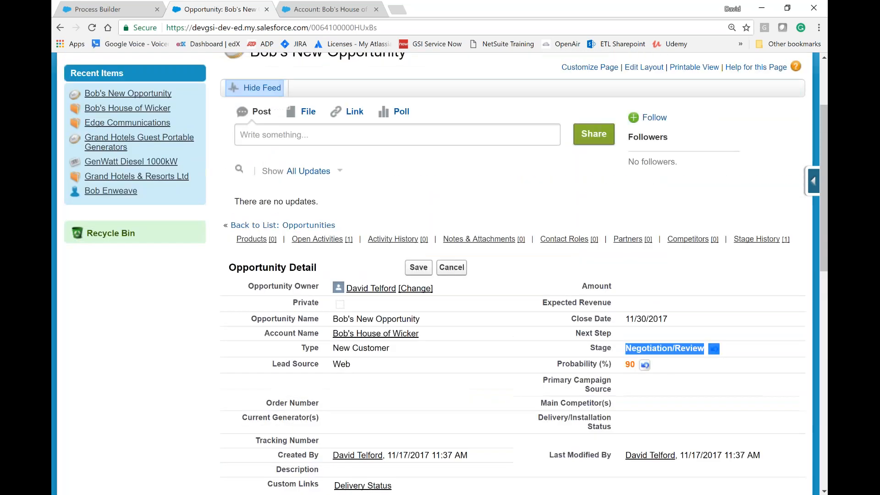
pyautogui.click(330, 9)
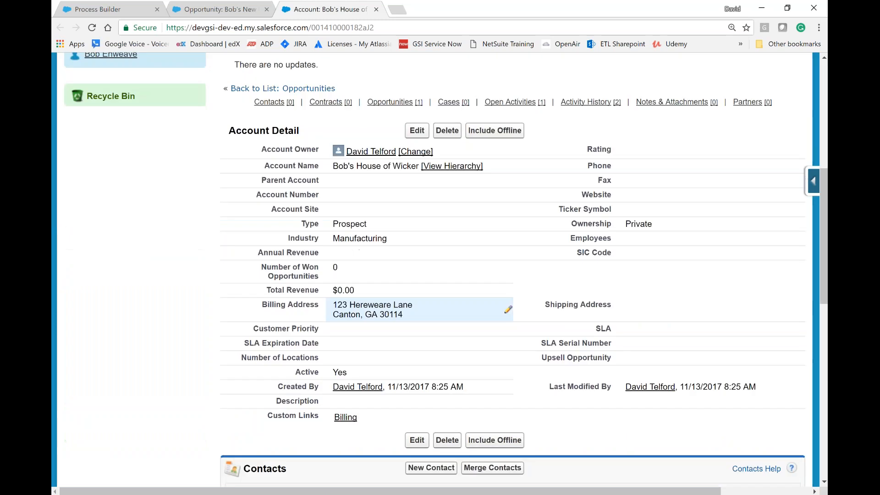
pyautogui.scroll(-5, 382, 264)
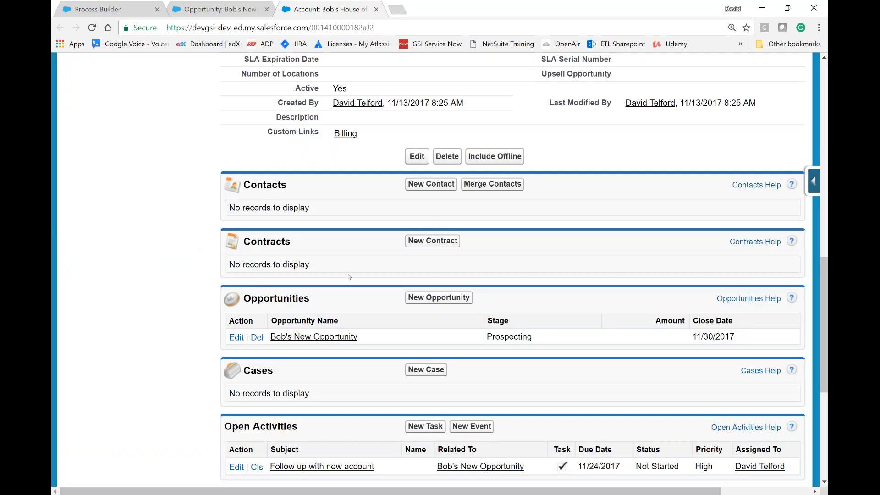
pyautogui.scroll(6, 349, 277)
# Step: Try to save the stage change on Bob's New Opportunity, and cancel the edit
pyautogui.click(220, 9)
pyautogui.click(419, 266)
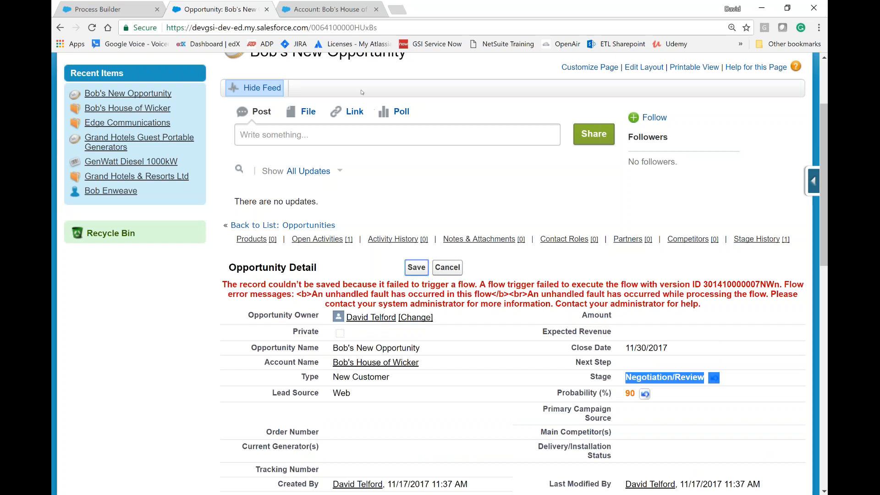
pyautogui.click(452, 269)
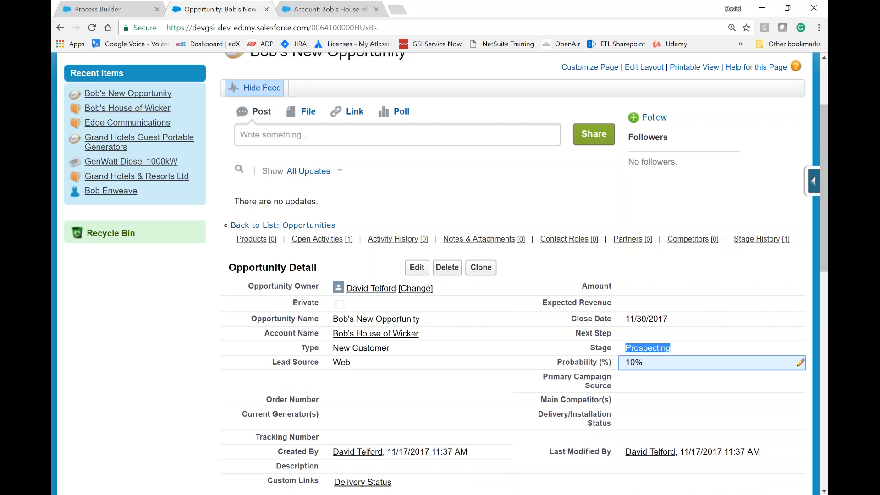
pyautogui.scroll(-5, 295, 302)
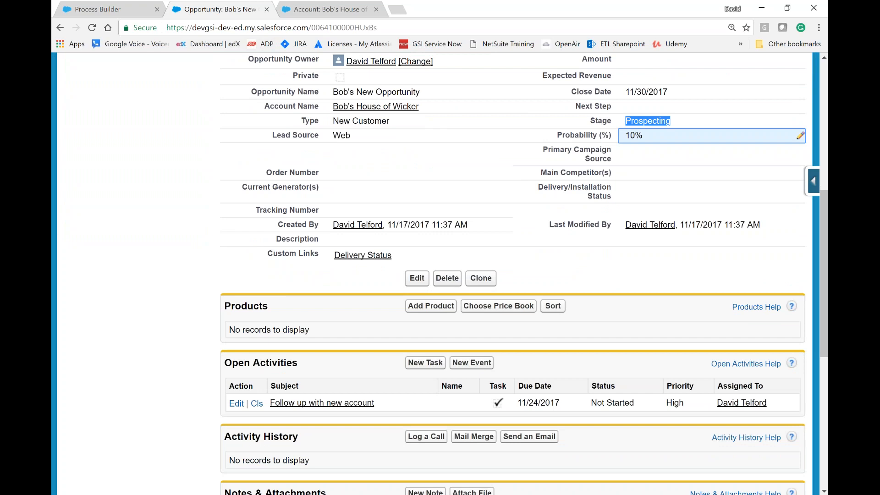
pyautogui.hotkey('alt', 'Tab')
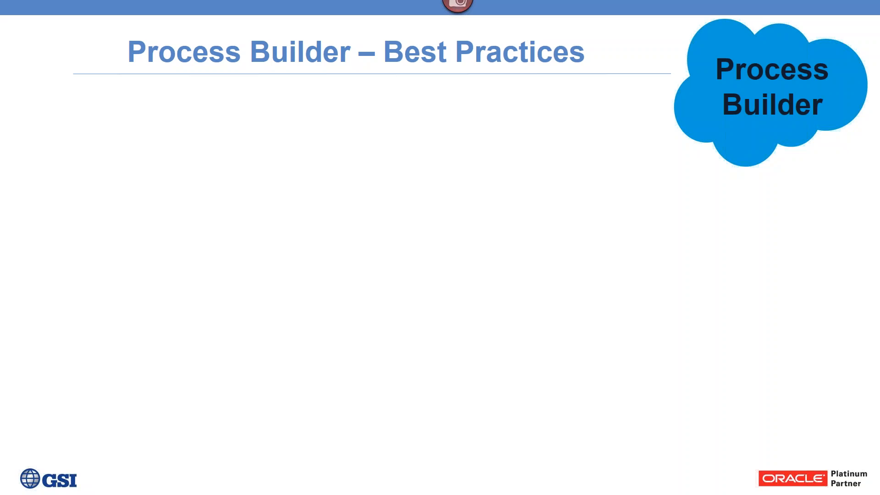
pyautogui.press('Right')
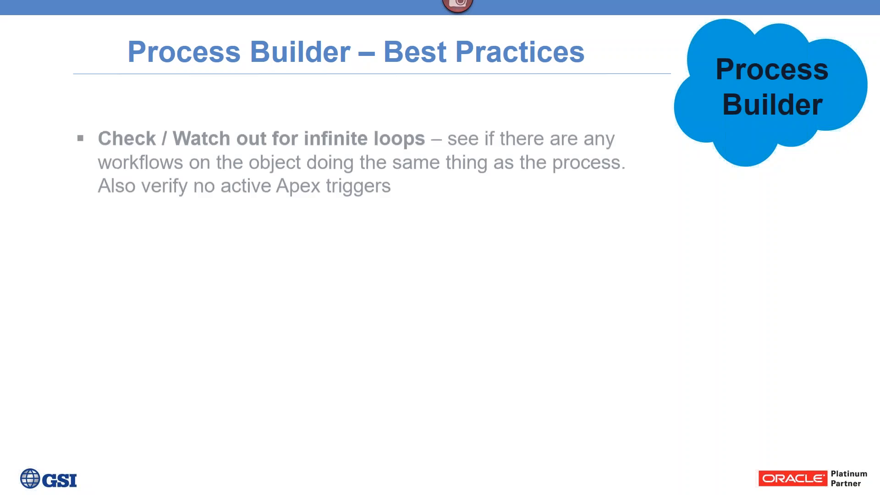